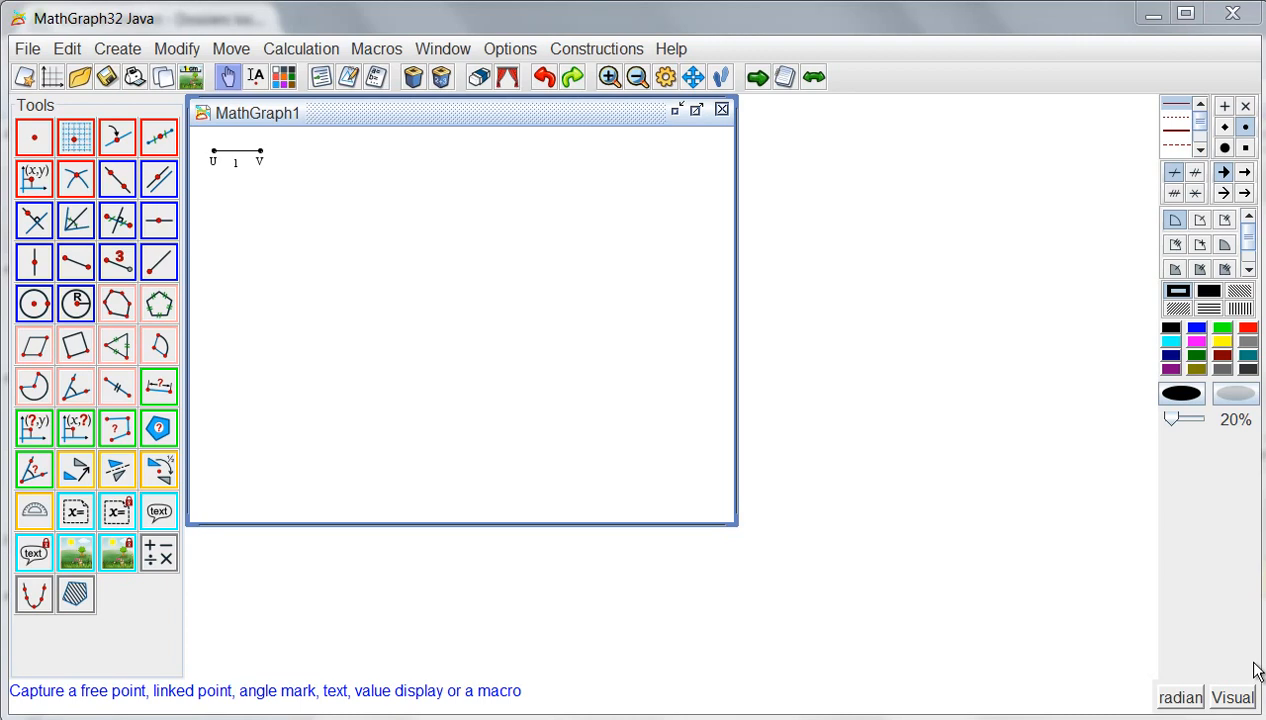
Step: Change the user level in the preferences to an advanced level
{"action": "left_click", "coordinate": [503, 55]}
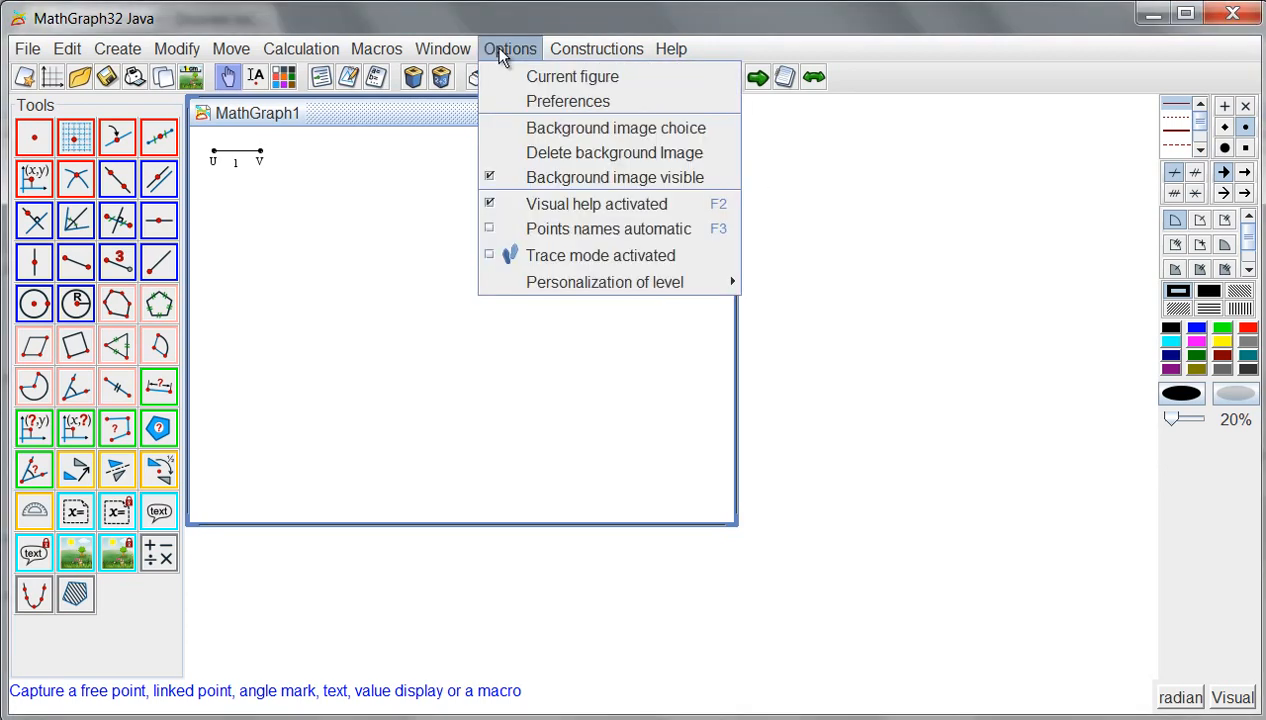
{"action": "left_click", "coordinate": [578, 103]}
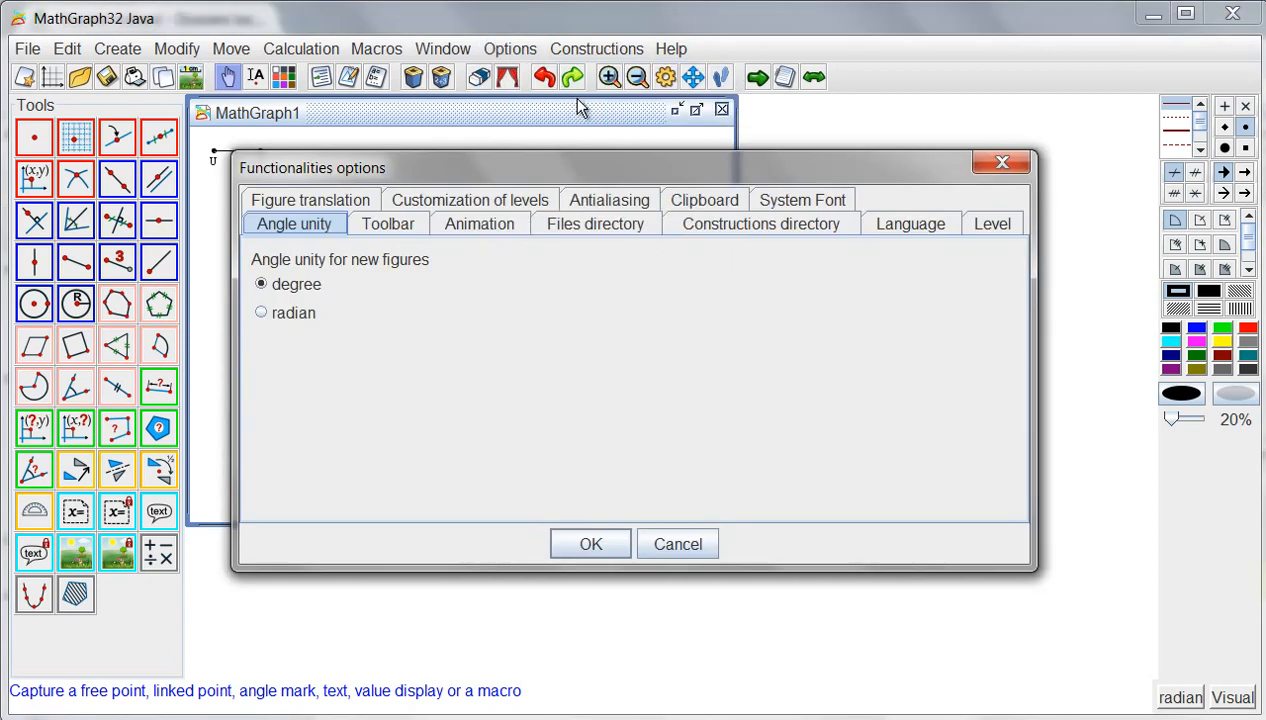
{"action": "left_click", "coordinate": [995, 226]}
{"action": "left_click", "coordinate": [261, 341]}
{"action": "left_click", "coordinate": [586, 547]}
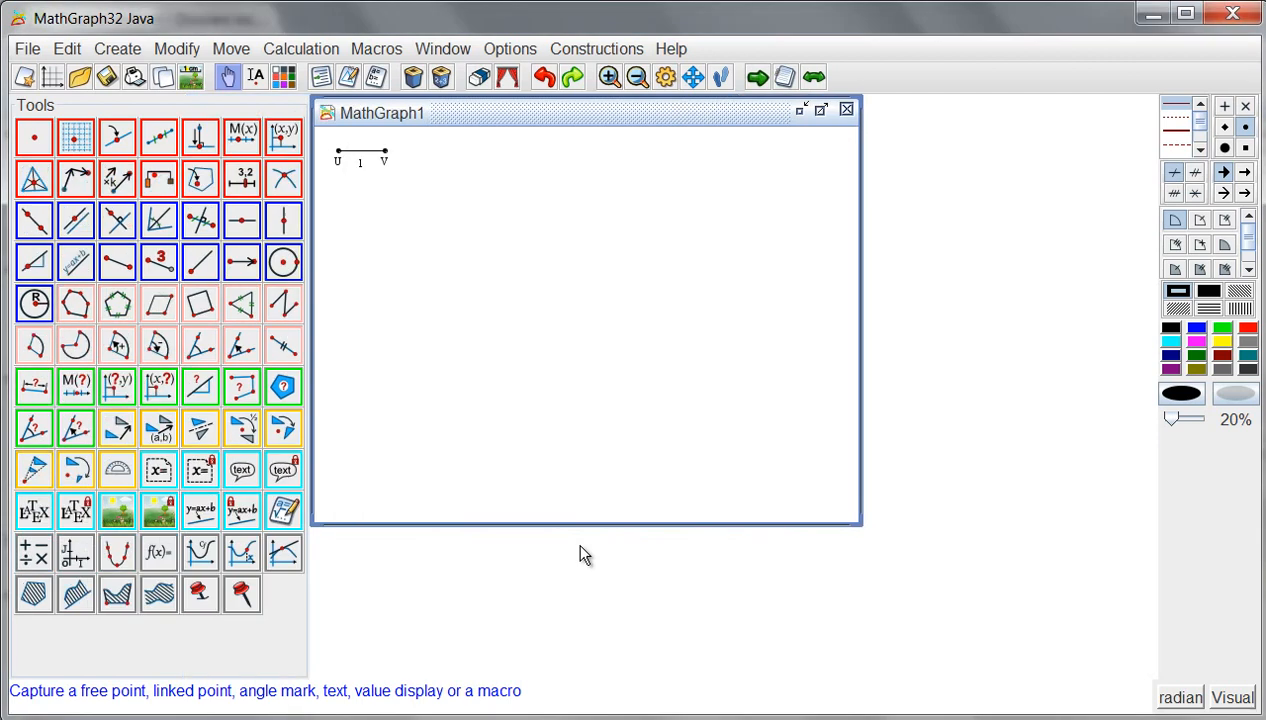
Step: Create a figure with an orthonormal (O,I,J) frame and dotted grid, widen its window and shift the origin slightly down and to the right
{"action": "left_click", "coordinate": [50, 83]}
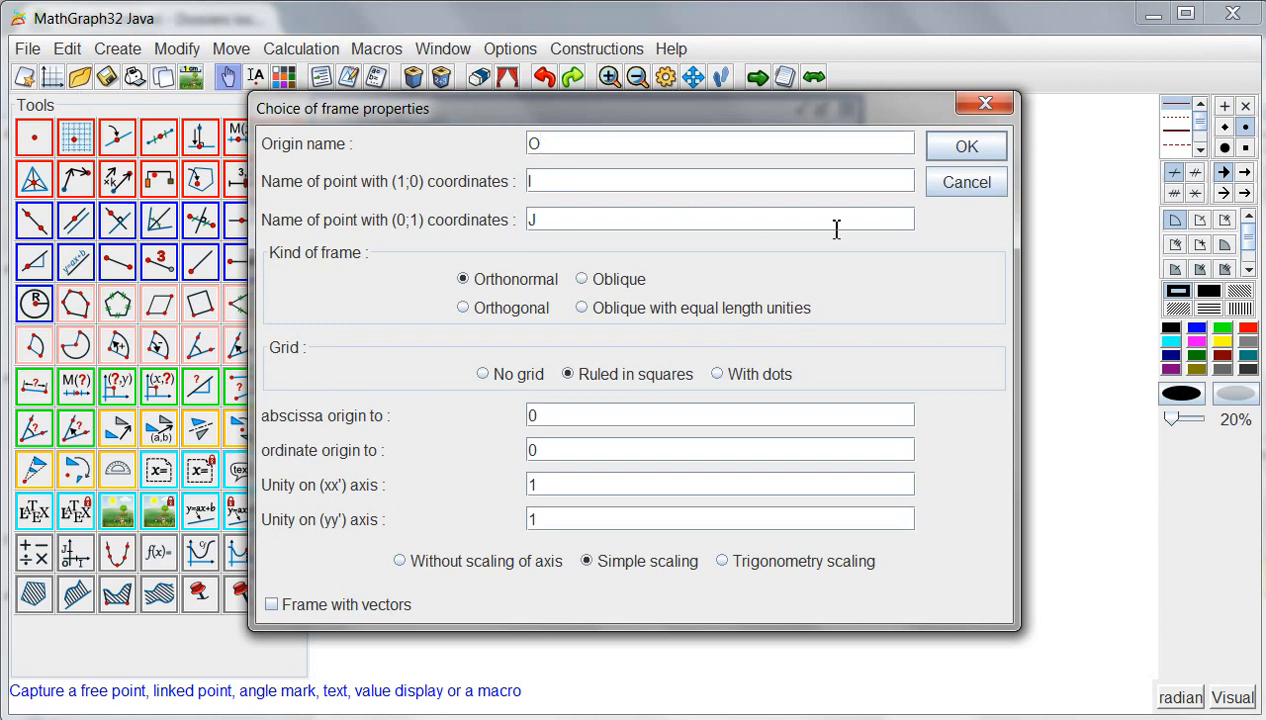
{"action": "left_click", "coordinate": [716, 376]}
{"action": "left_click", "coordinate": [949, 156]}
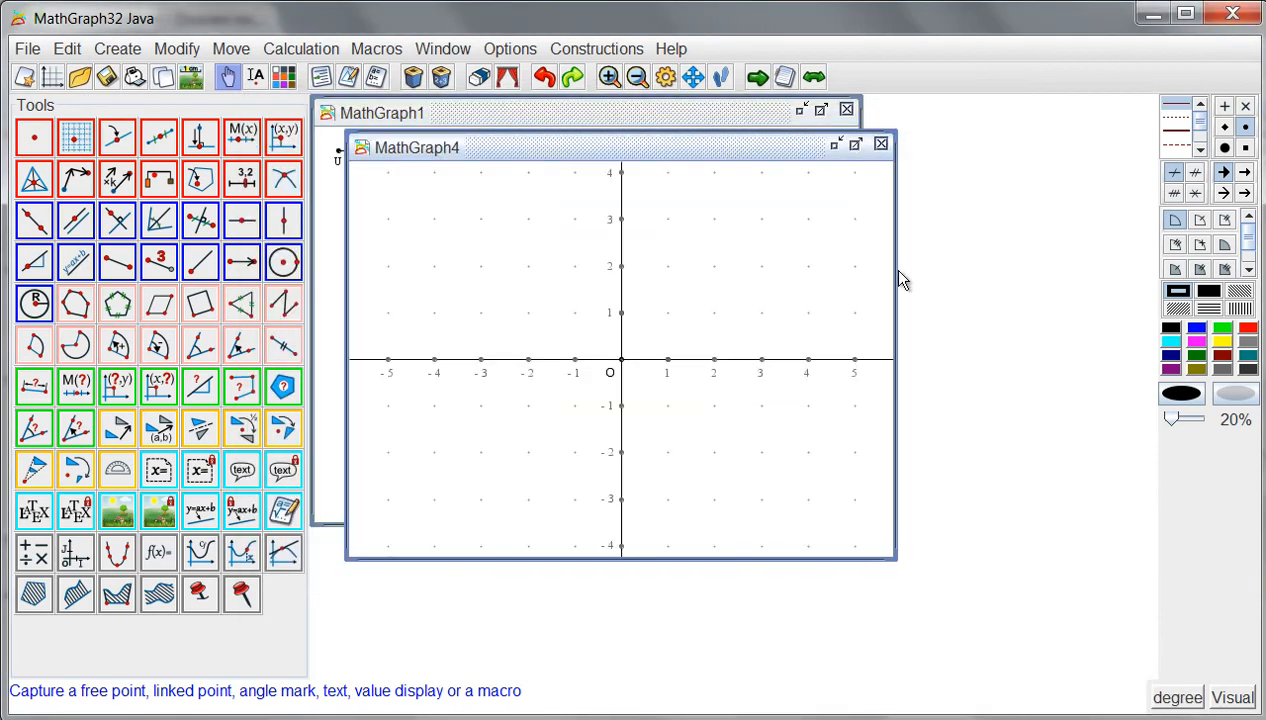
{"action": "left_click_drag", "start_coordinate": [895, 350], "coordinate": [967, 362]}
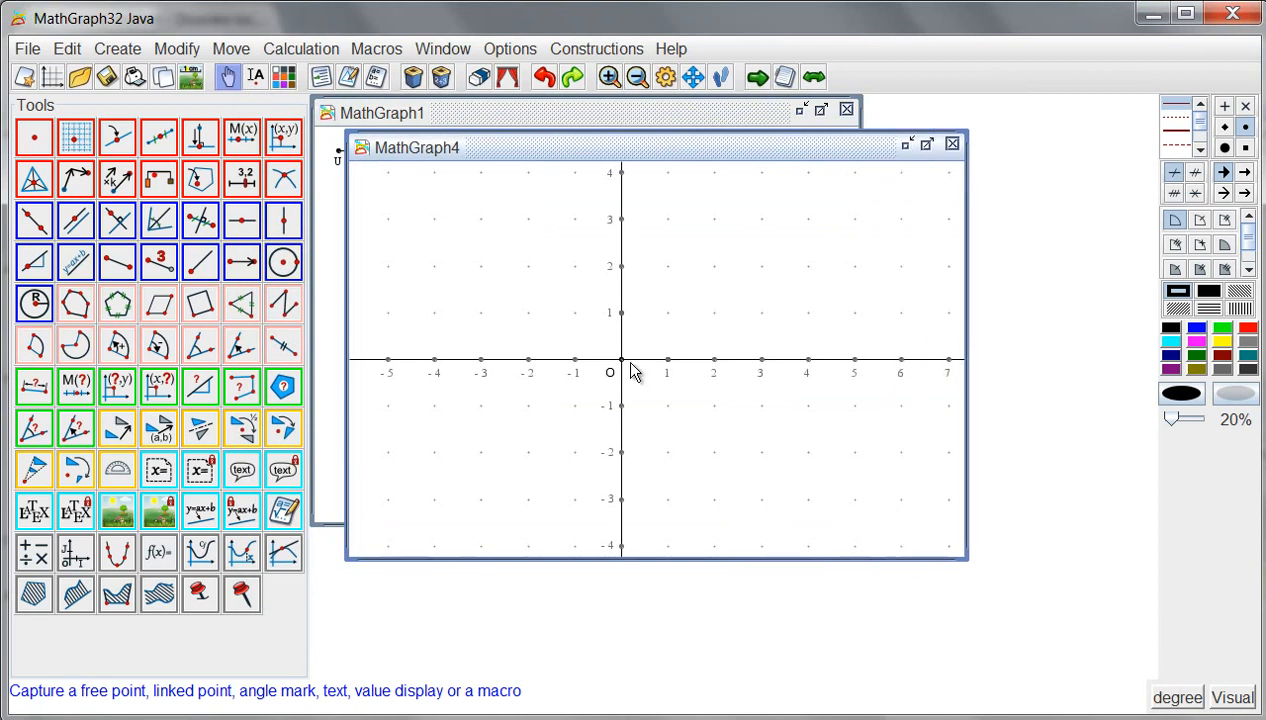
{"action": "left_click_drag", "start_coordinate": [623, 361], "coordinate": [657, 374]}
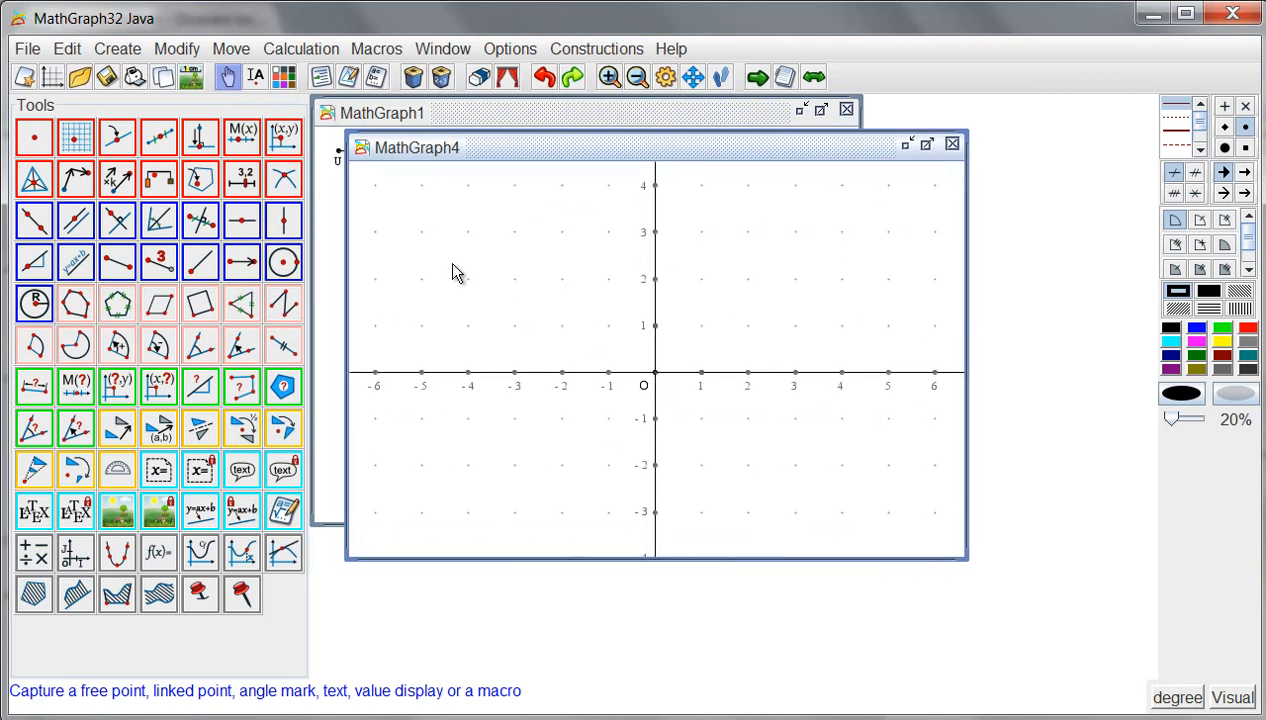
Step: Set the angle unit of the current figure to radian
{"action": "left_click", "coordinate": [509, 50]}
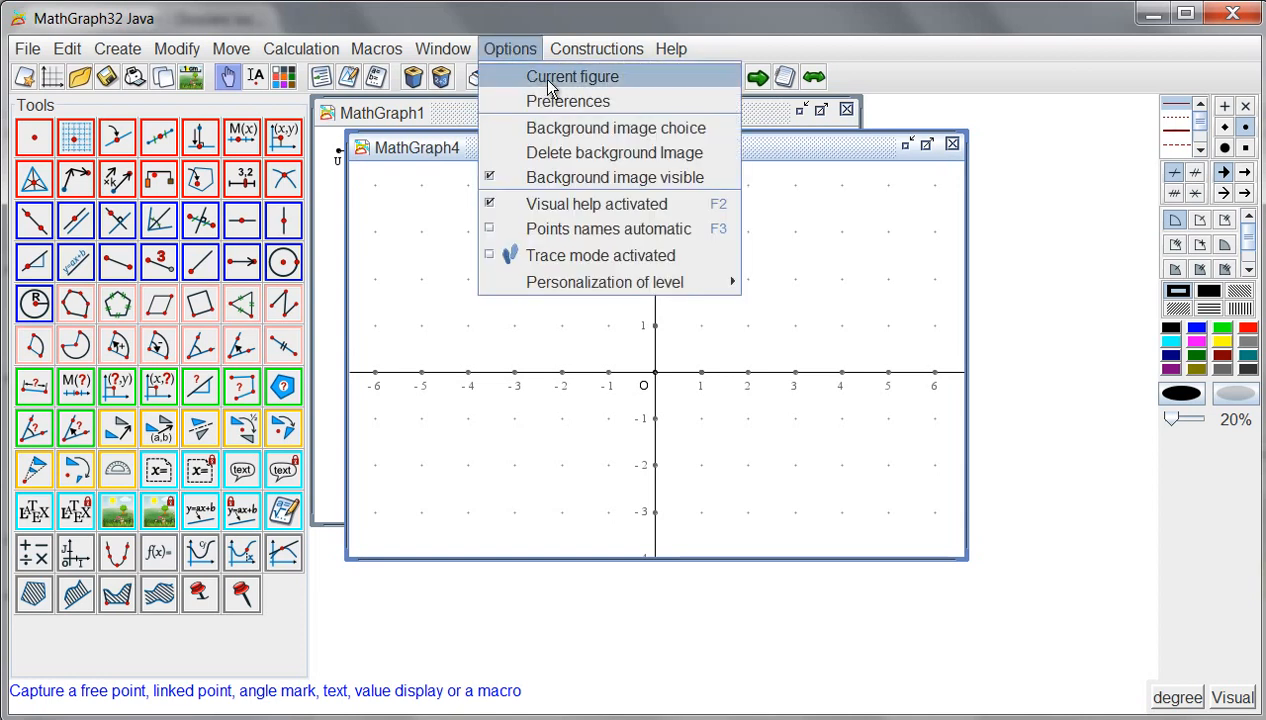
{"action": "left_click", "coordinate": [542, 78]}
{"action": "left_click", "coordinate": [452, 268]}
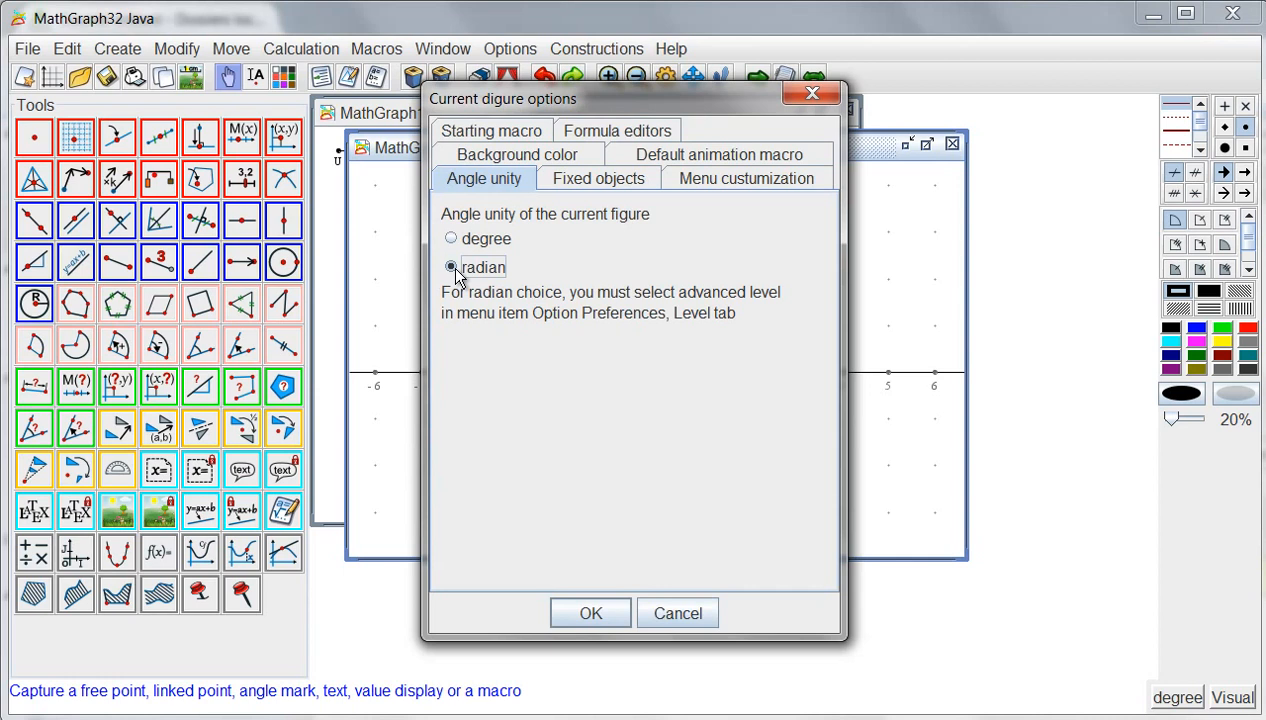
{"action": "left_click", "coordinate": [592, 614]}
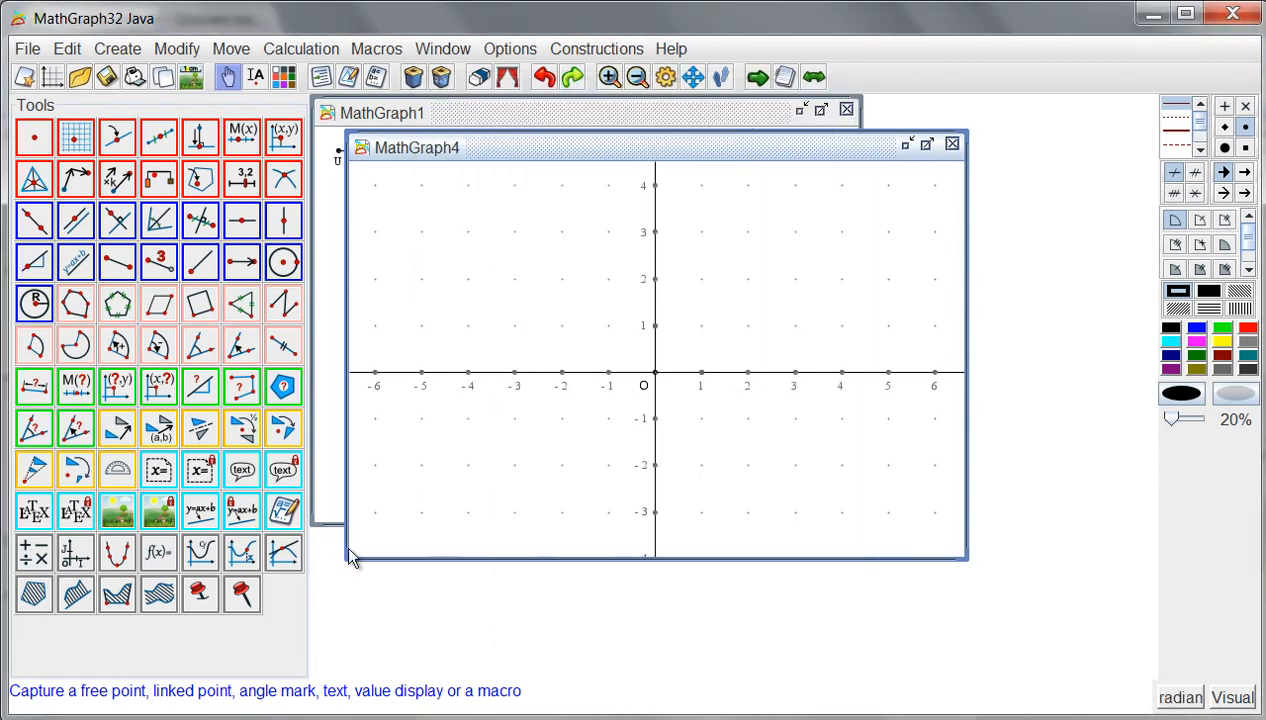
Step: Define the real function f of variable x with formula cos(x) and draw its curve in frame (O,I,J)
{"action": "left_click", "coordinate": [160, 552]}
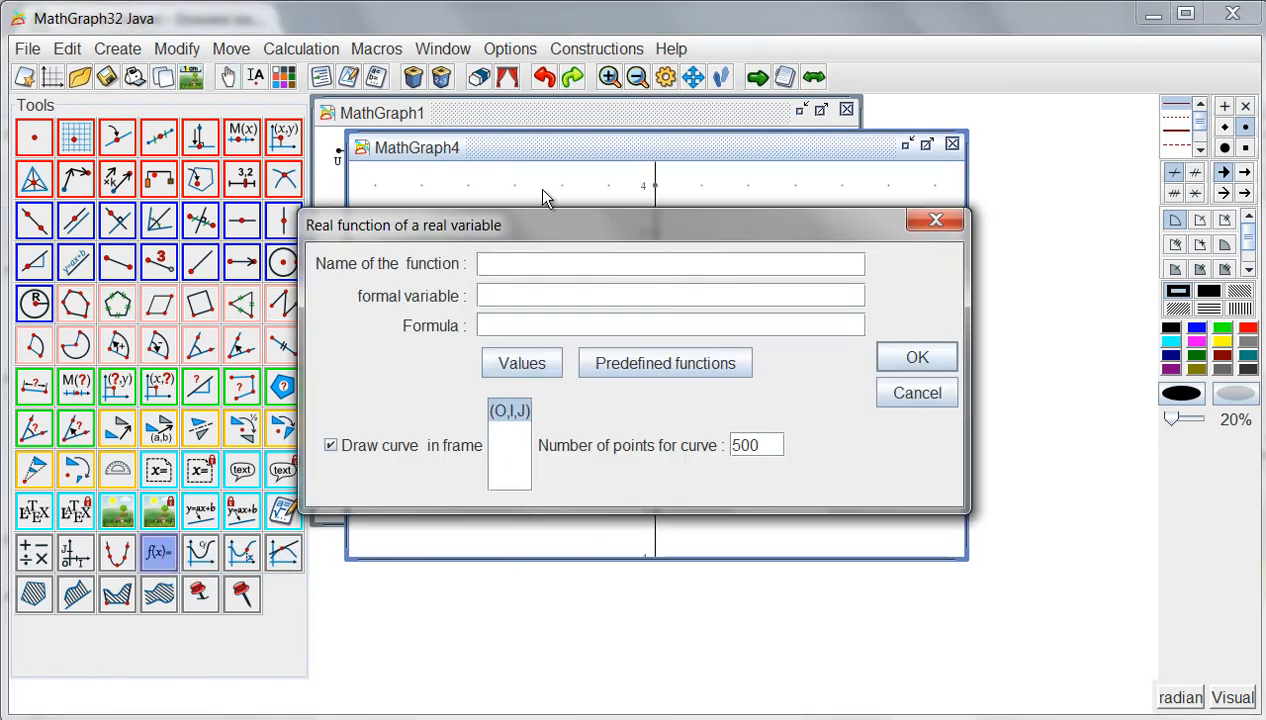
{"action": "type", "text": "f"}
{"action": "left_click", "coordinate": [517, 295]}
{"action": "type", "text": "x"}
{"action": "left_click", "coordinate": [505, 328]}
{"action": "type", "text": "cos"}
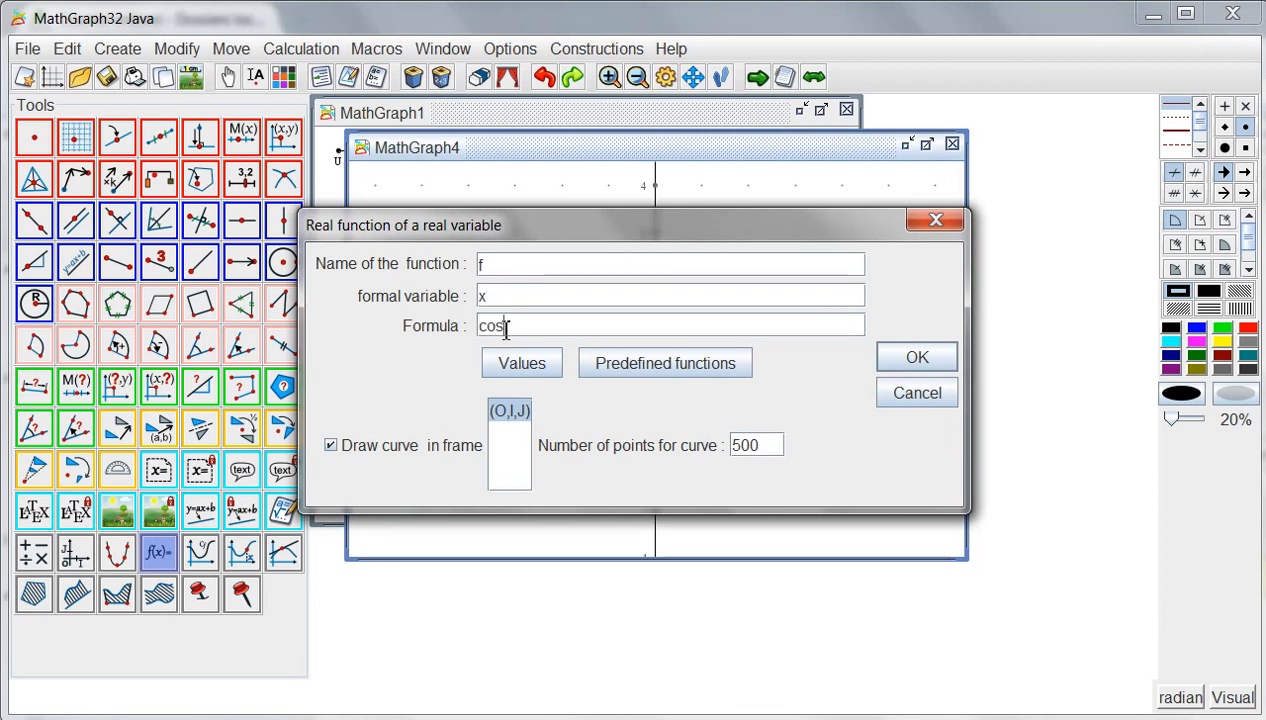
{"action": "type", "text": "(x)"}
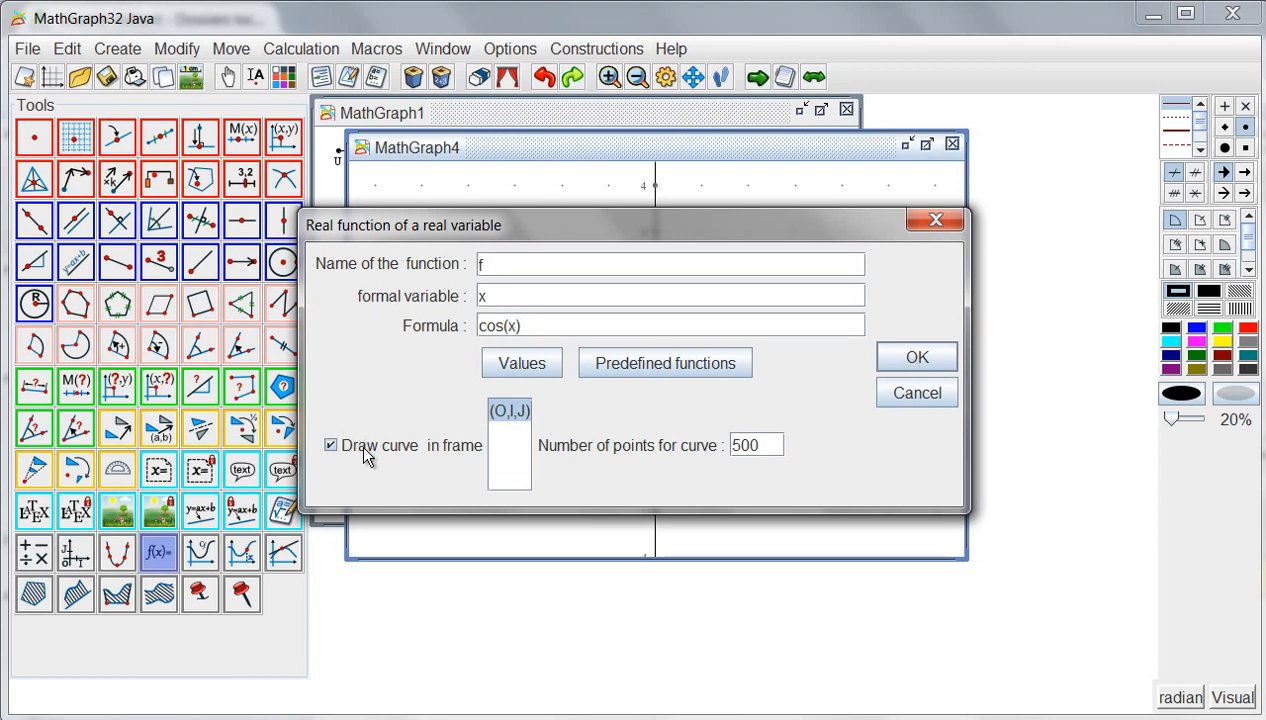
{"action": "left_click", "coordinate": [919, 360]}
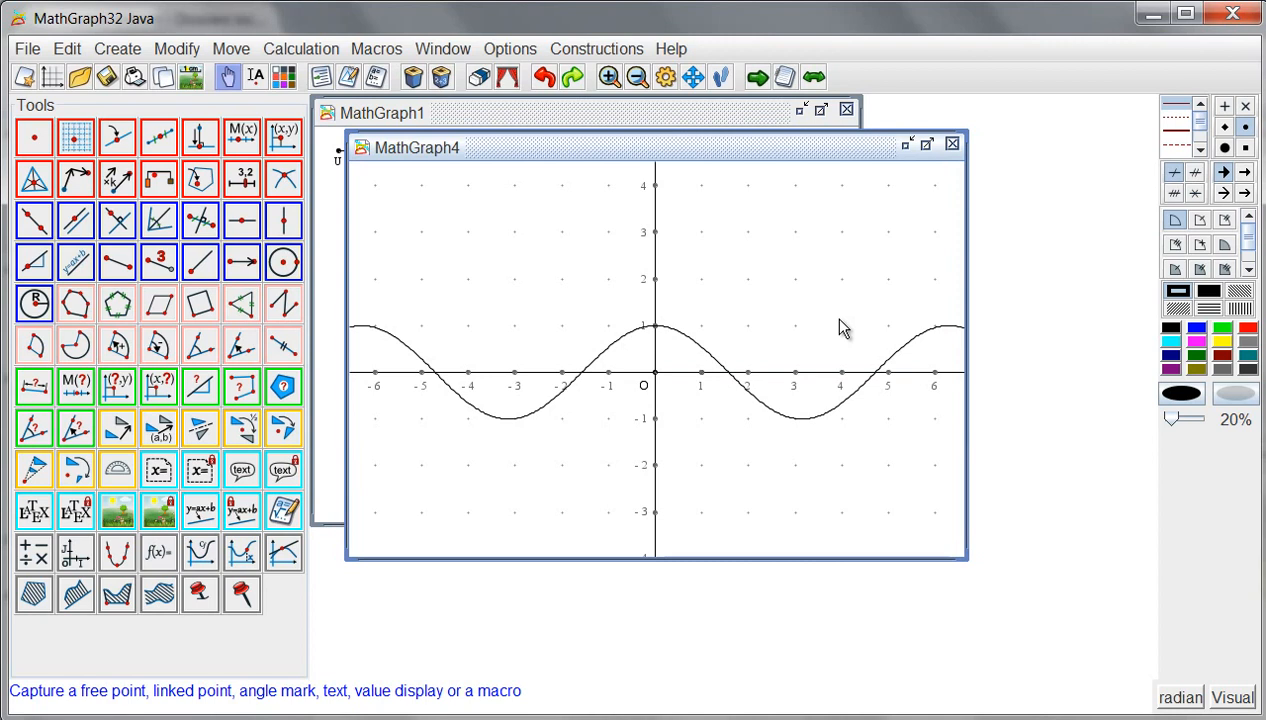
Step: Place a point linked to the horizontal axis between 0 and 1, name it x, and hide that name
{"action": "left_click", "coordinate": [117, 137]}
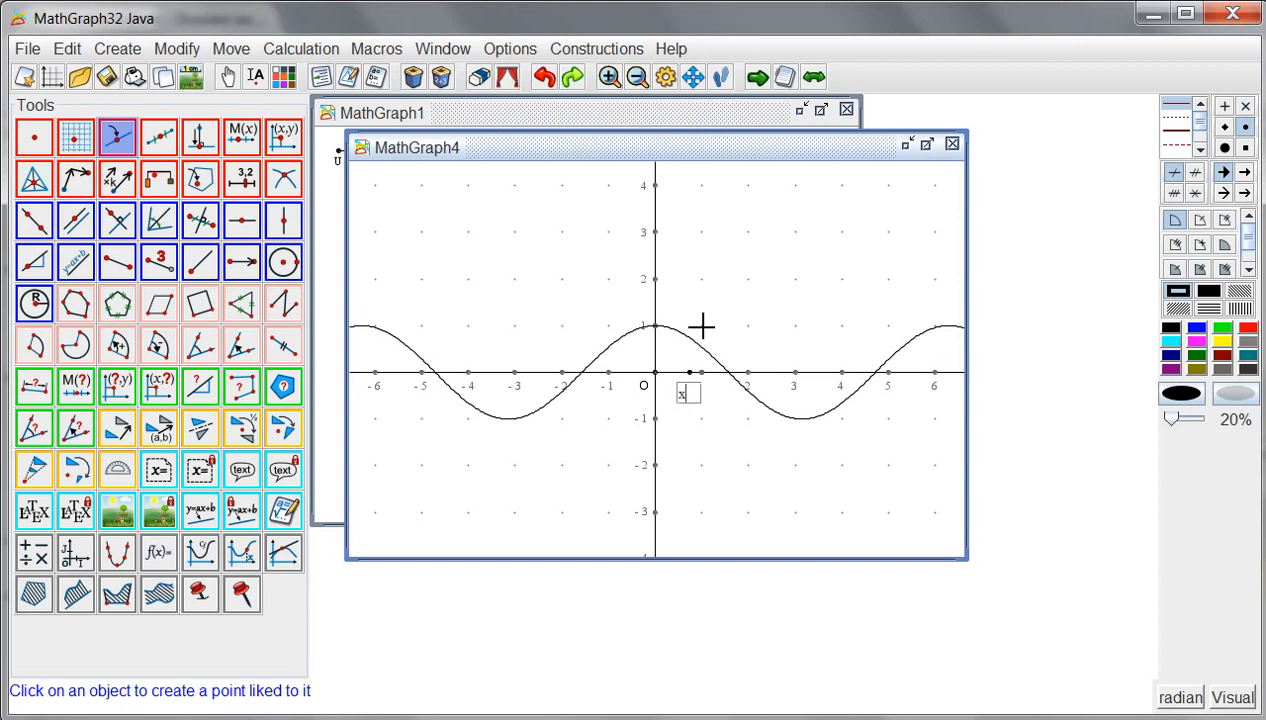
{"action": "key", "text": "Return"}
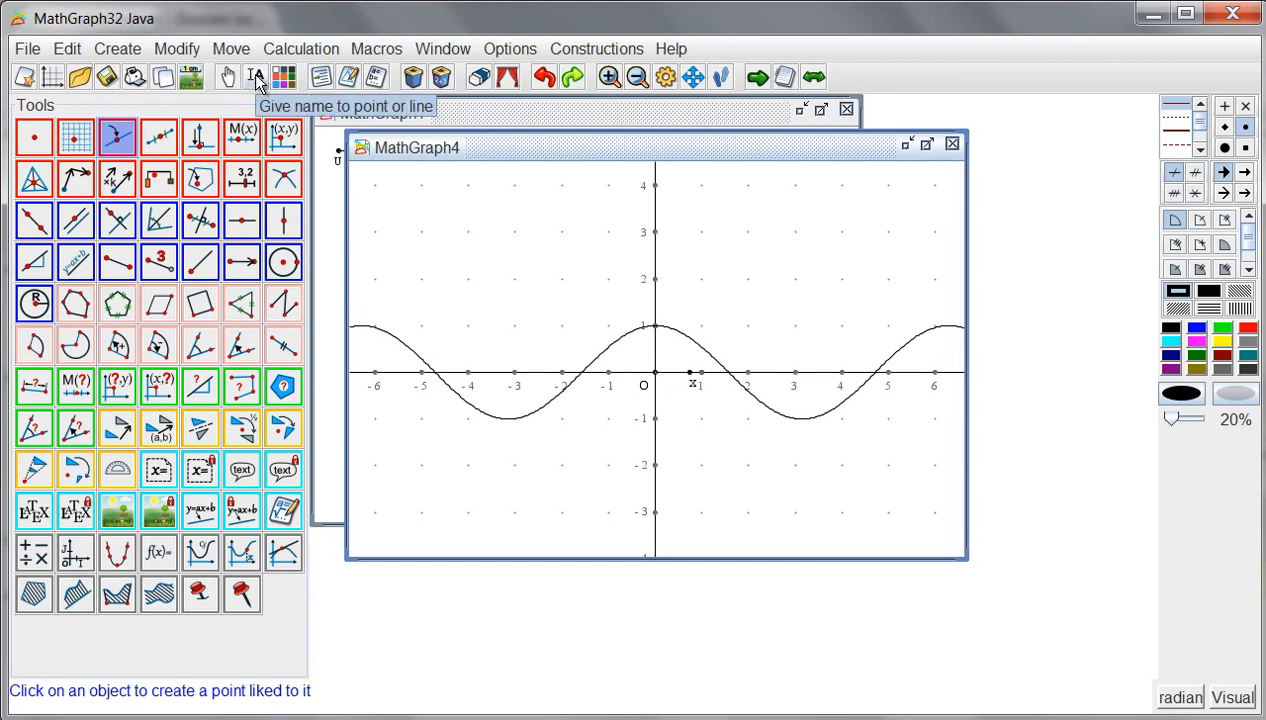
{"action": "left_click", "coordinate": [256, 78]}
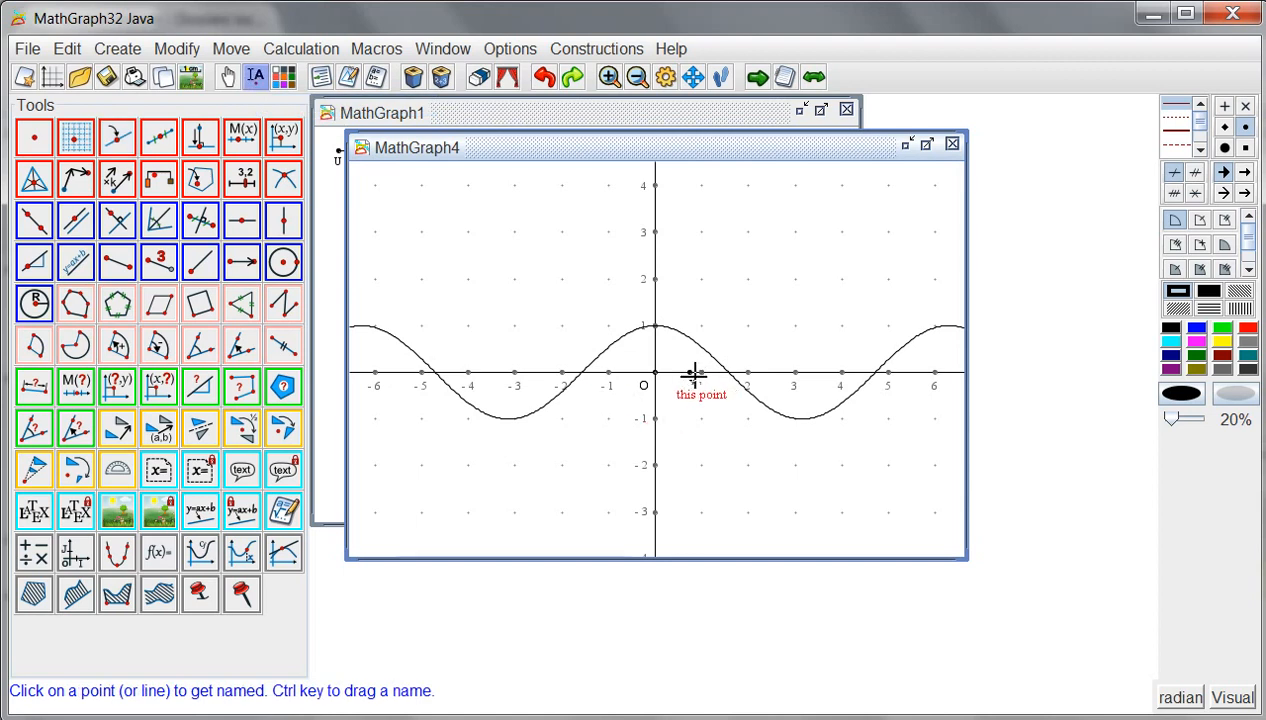
{"action": "left_click", "coordinate": [692, 375]}
{"action": "left_click", "coordinate": [540, 397]}
{"action": "left_click", "coordinate": [742, 326]}
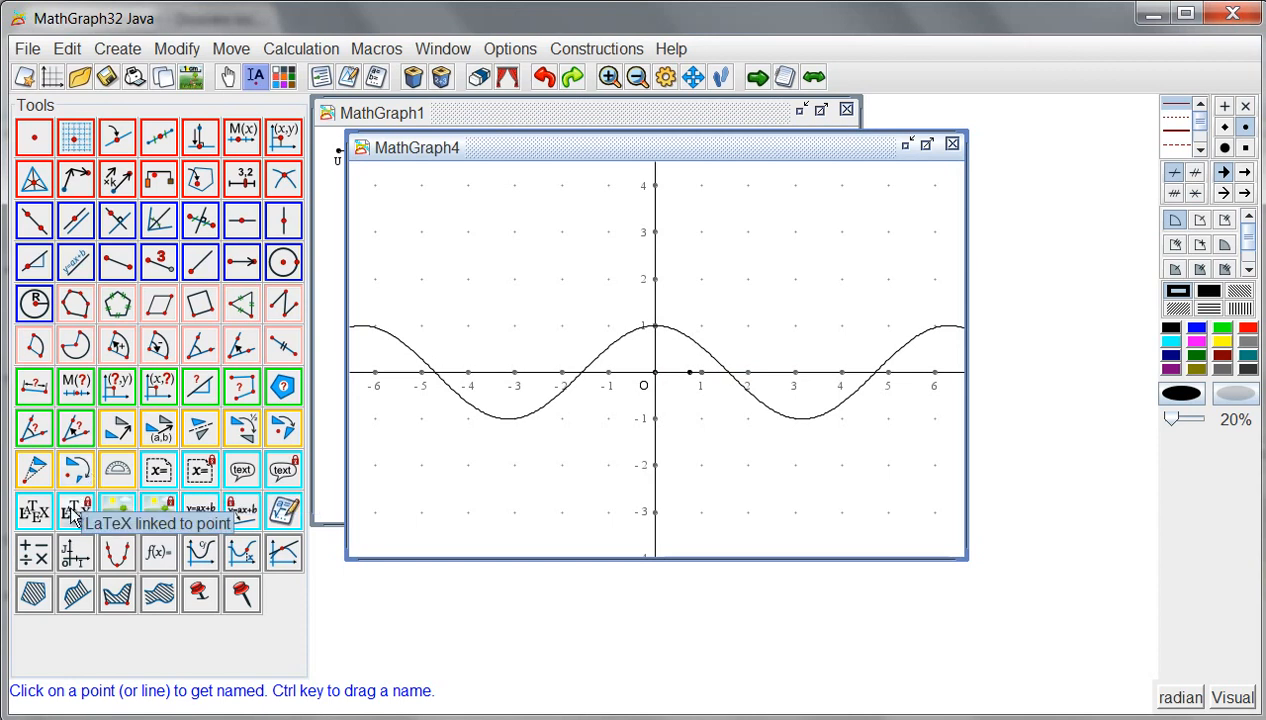
Step: Attach a LaTeX label x to the point on the horizontal axis, with background erase enabled
{"action": "left_click", "coordinate": [75, 511]}
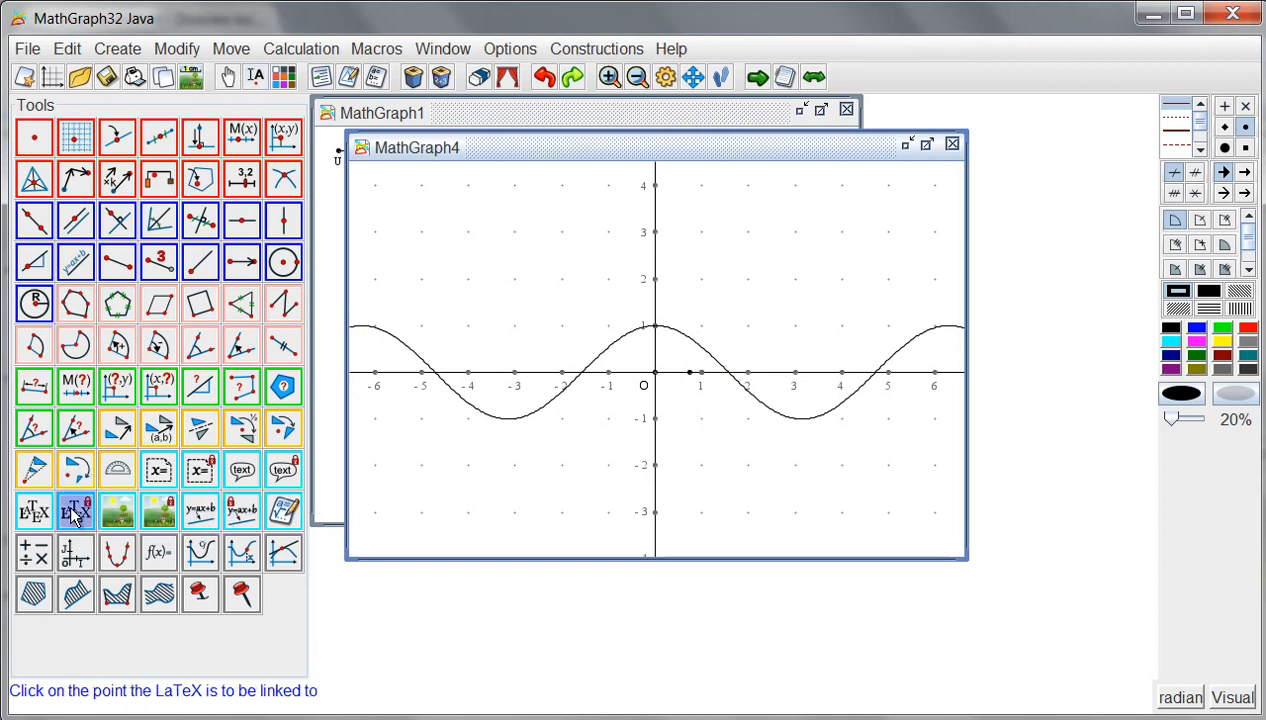
{"action": "left_click", "coordinate": [693, 372]}
{"action": "type", "text": "x"}
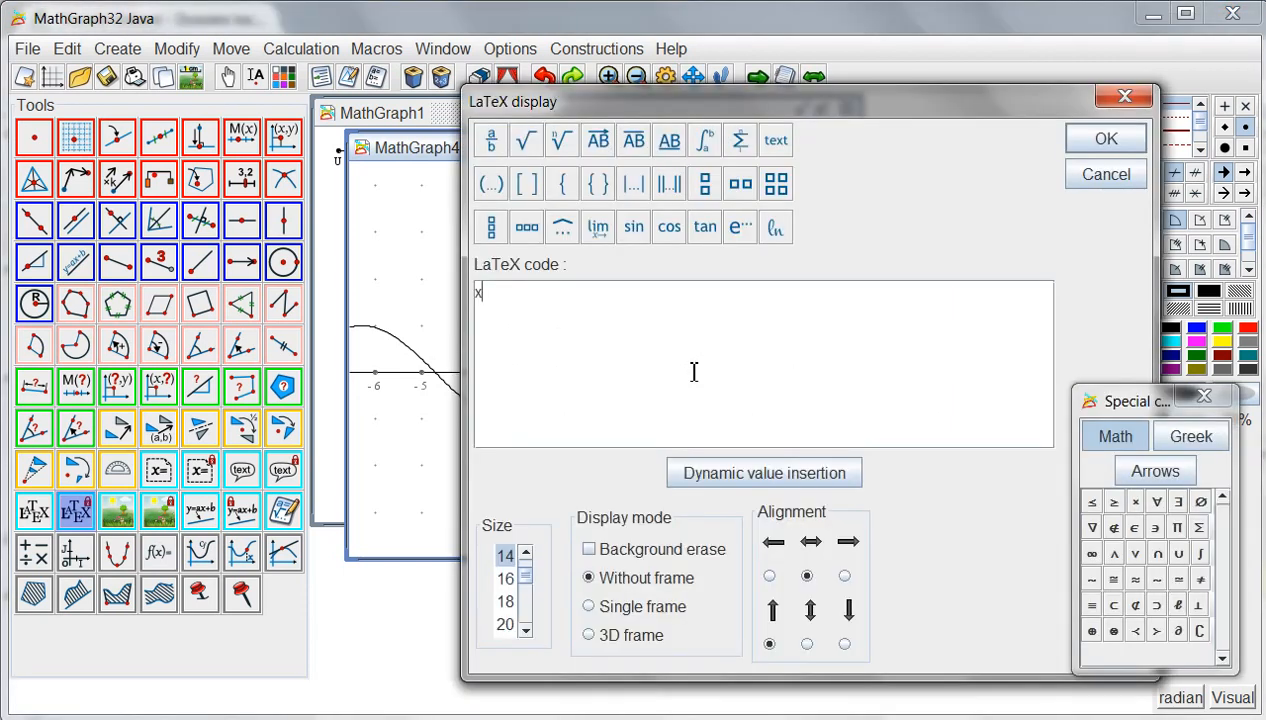
{"action": "left_click", "coordinate": [604, 556]}
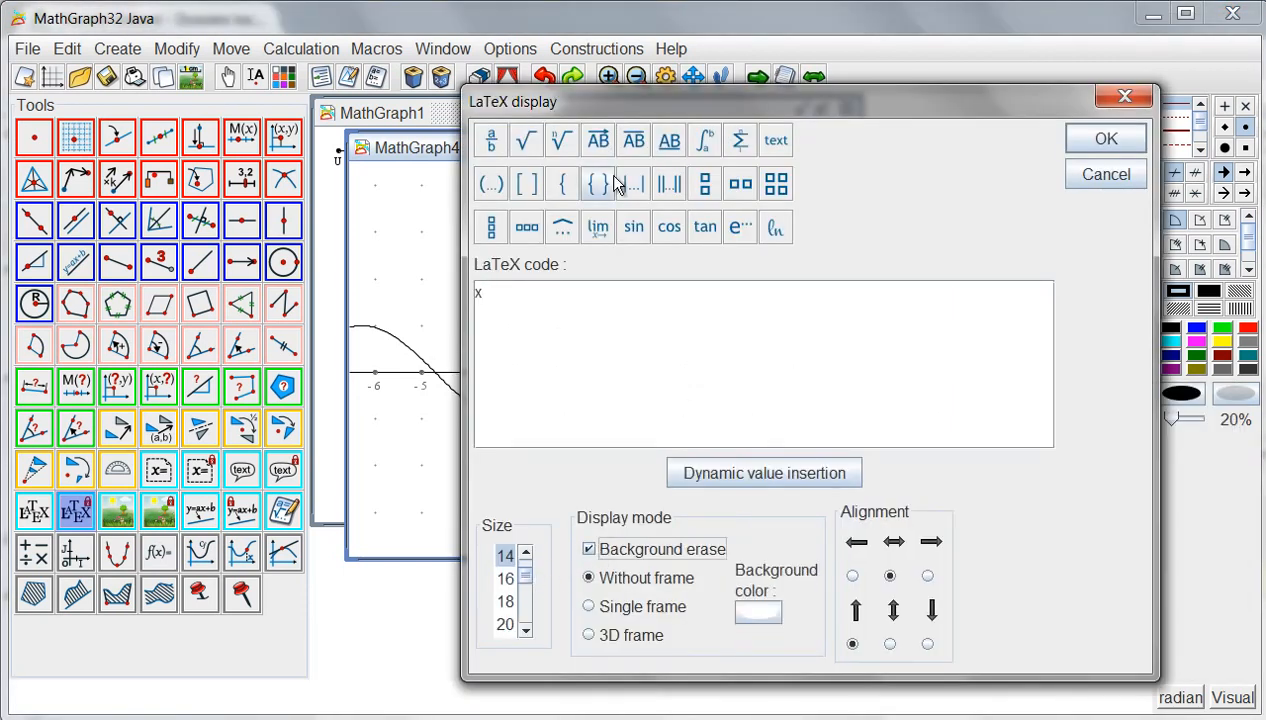
{"action": "left_click", "coordinate": [1080, 148]}
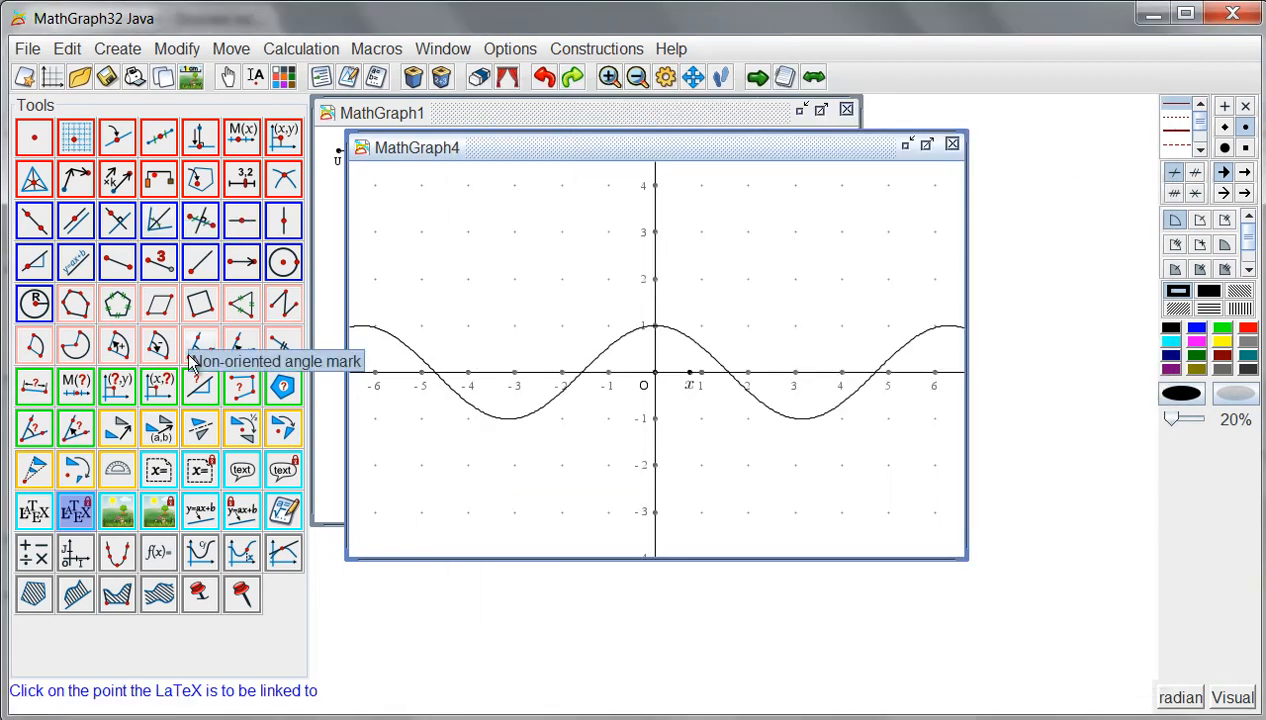
Step: Measure the x coordinate of the linked point on the horizontal axis
{"action": "left_click", "coordinate": [117, 388]}
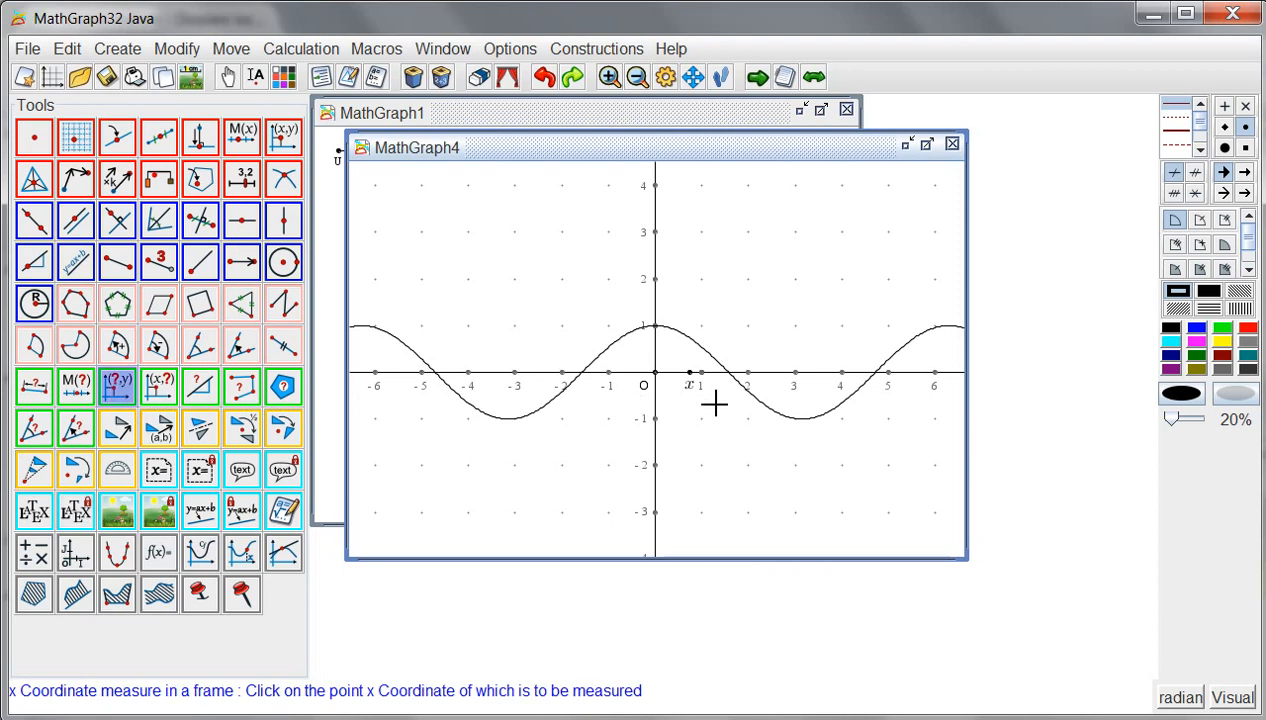
{"action": "left_click", "coordinate": [690, 373]}
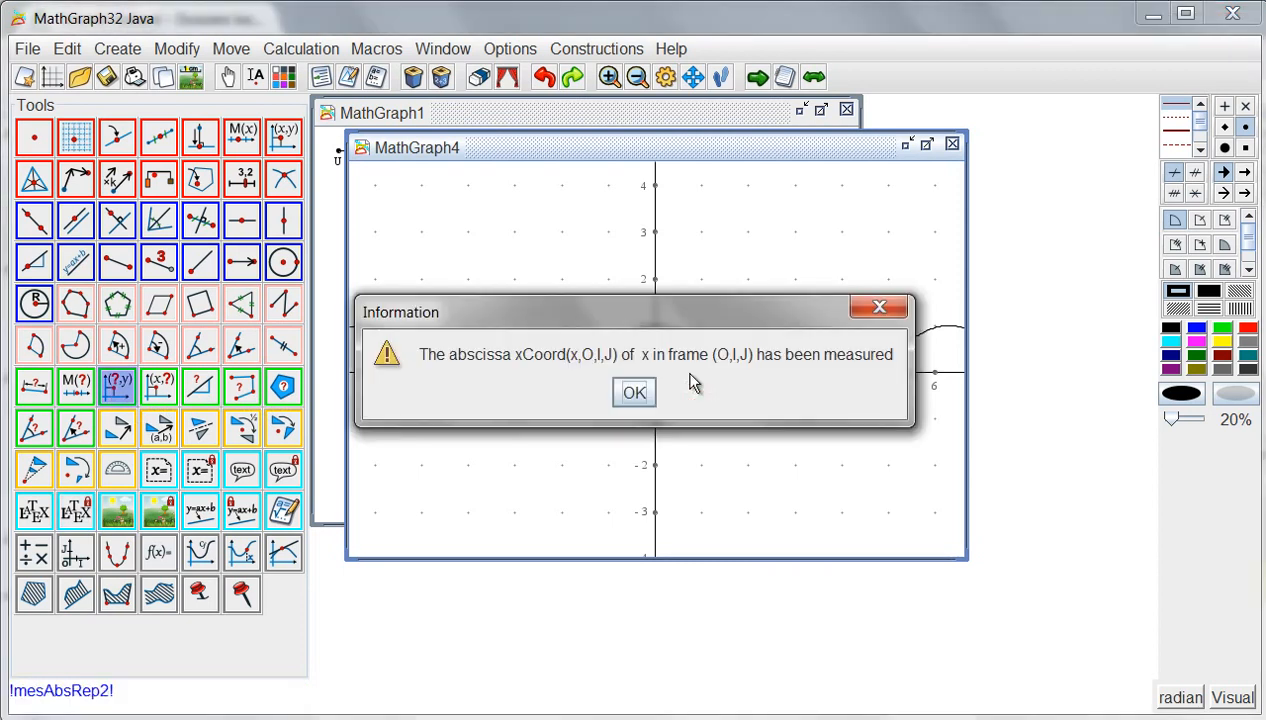
{"action": "left_click", "coordinate": [638, 394]}
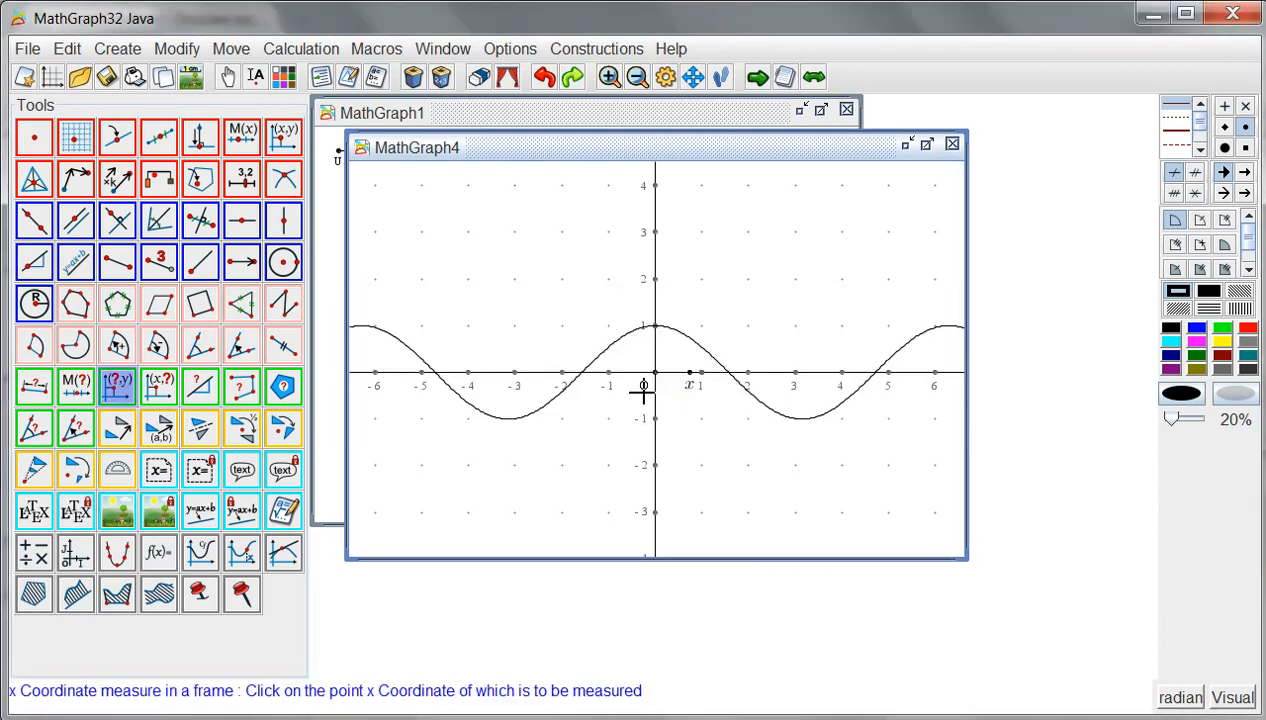
Step: Create a real calculation named x whose formula is the measured value xCoord(x,O,I,J)
{"action": "left_click", "coordinate": [30, 560]}
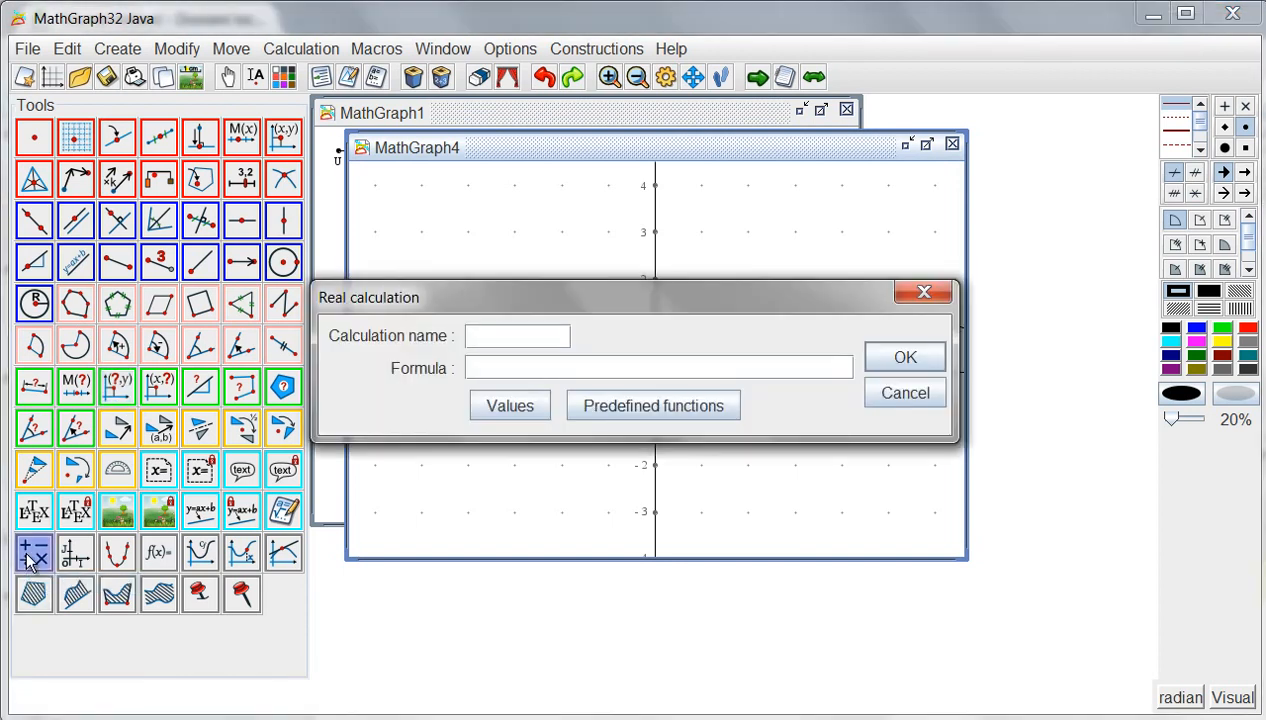
{"action": "type", "text": "x"}
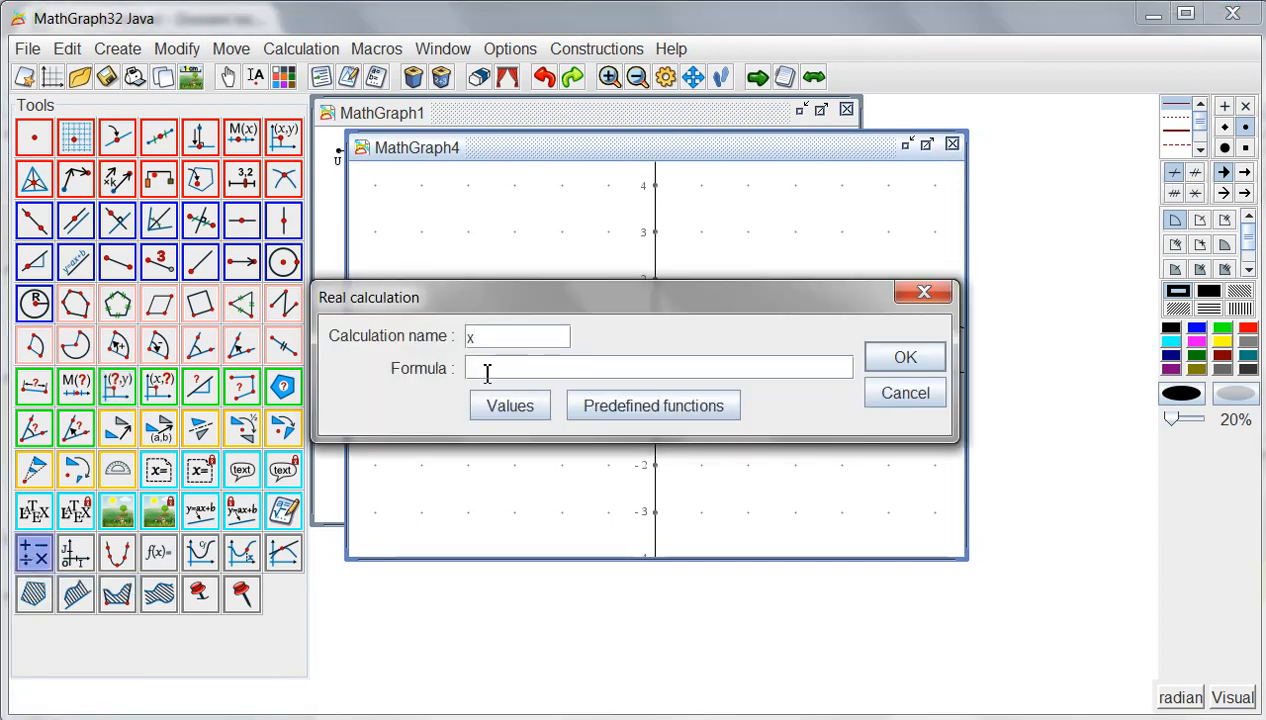
{"action": "left_click", "coordinate": [507, 405]}
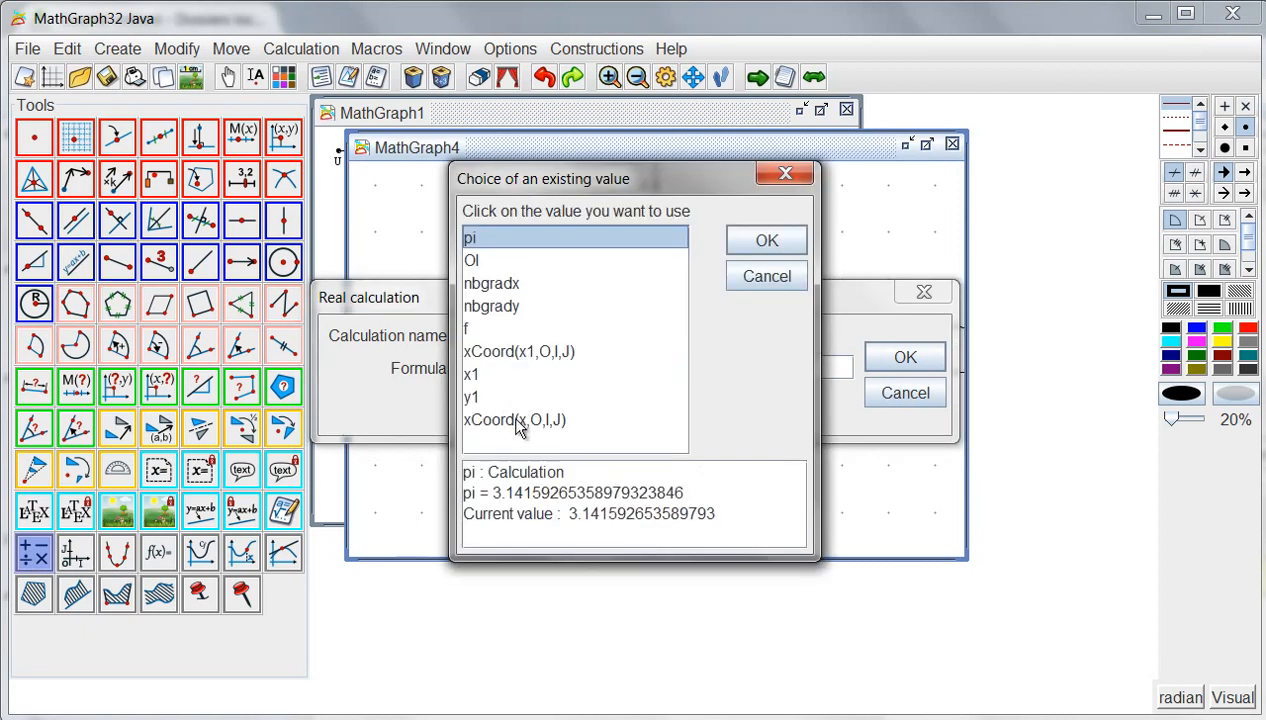
{"action": "left_click", "coordinate": [486, 419]}
{"action": "left_click", "coordinate": [767, 246]}
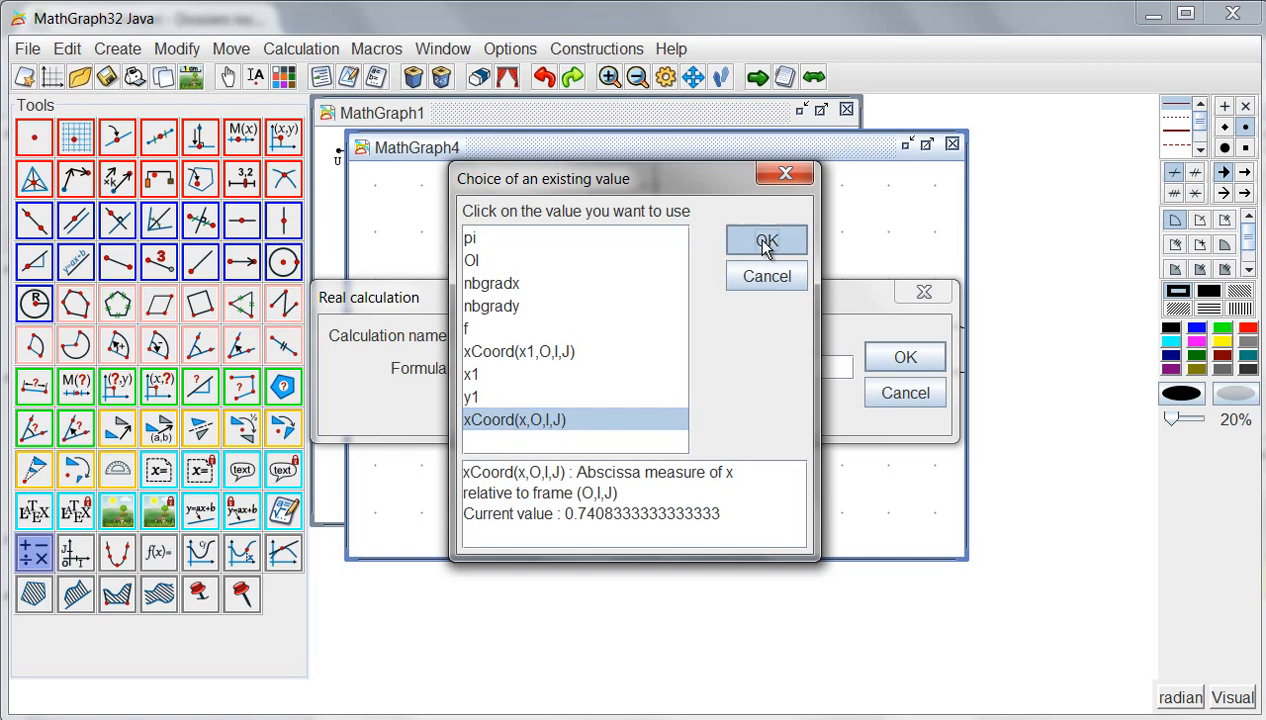
{"action": "left_click", "coordinate": [893, 357]}
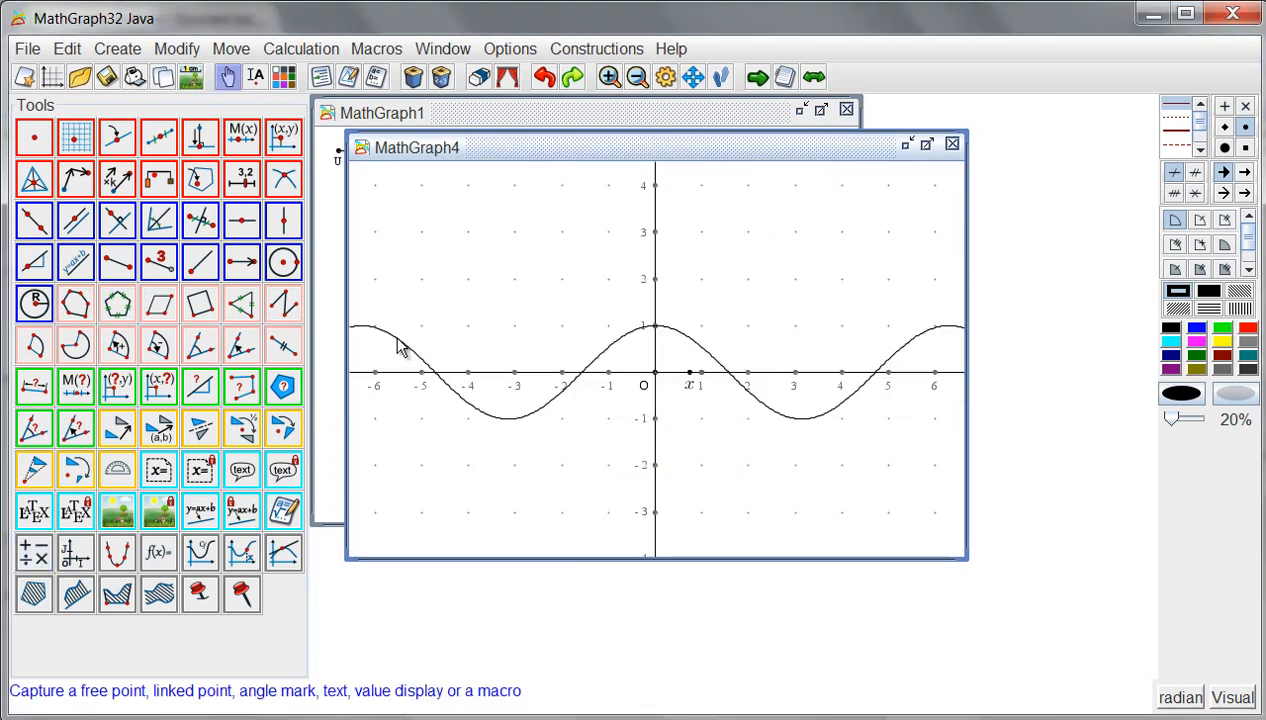
Step: Create a point with coordinates x and f(x) in frame (O,I,J) and name it H
{"action": "left_click", "coordinate": [285, 139]}
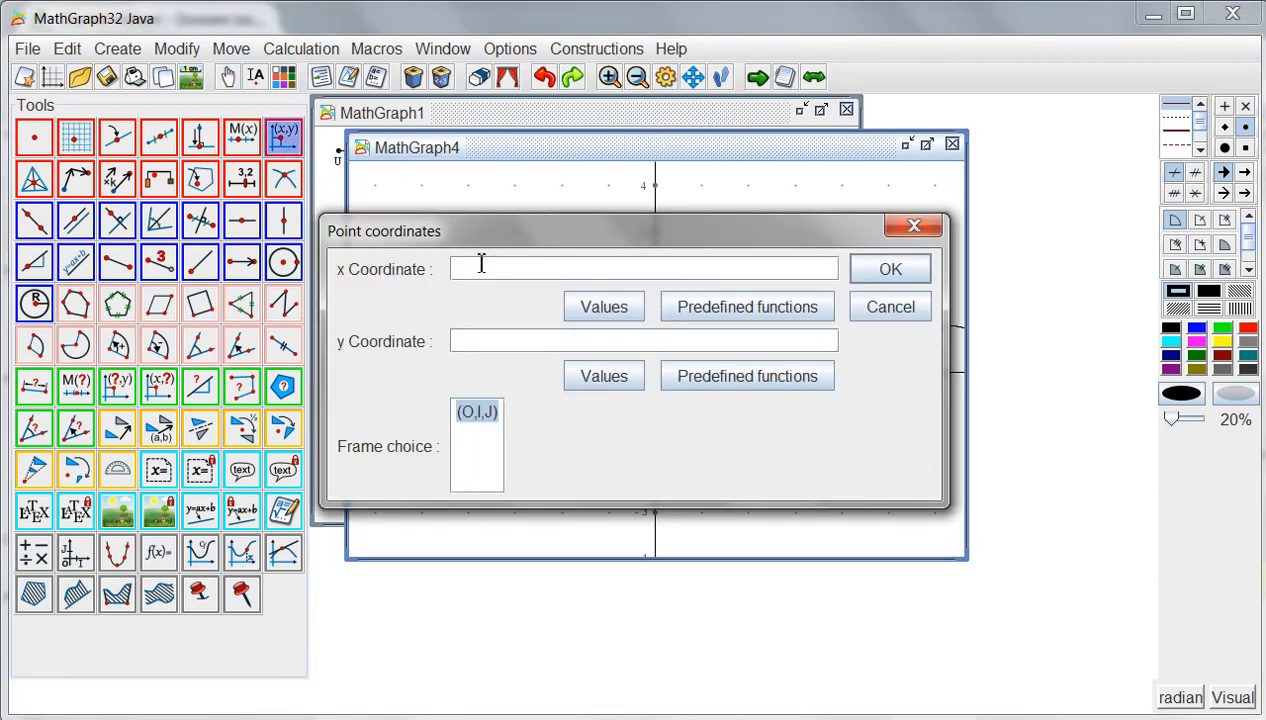
{"action": "type", "text": "x"}
{"action": "left_click", "coordinate": [474, 341]}
{"action": "type", "text": "(x)"}
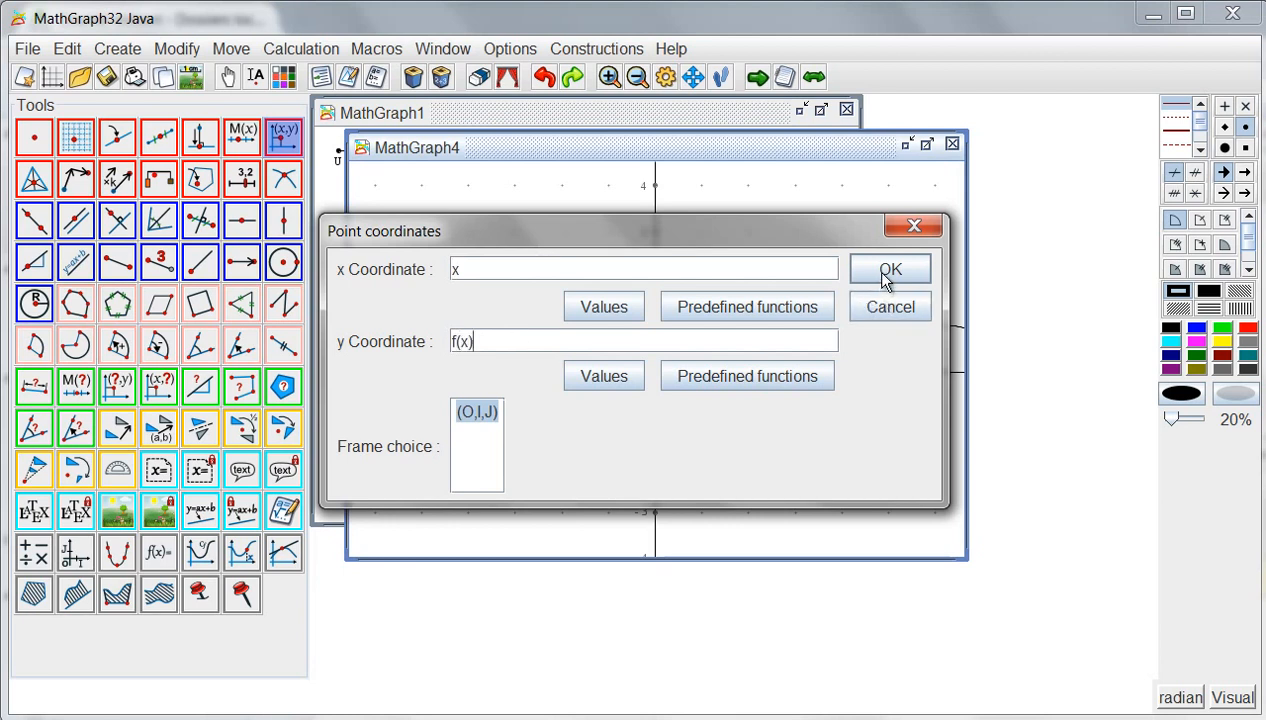
{"action": "left_click", "coordinate": [889, 272]}
{"action": "type", "text": "H"}
{"action": "key", "text": "Return"}
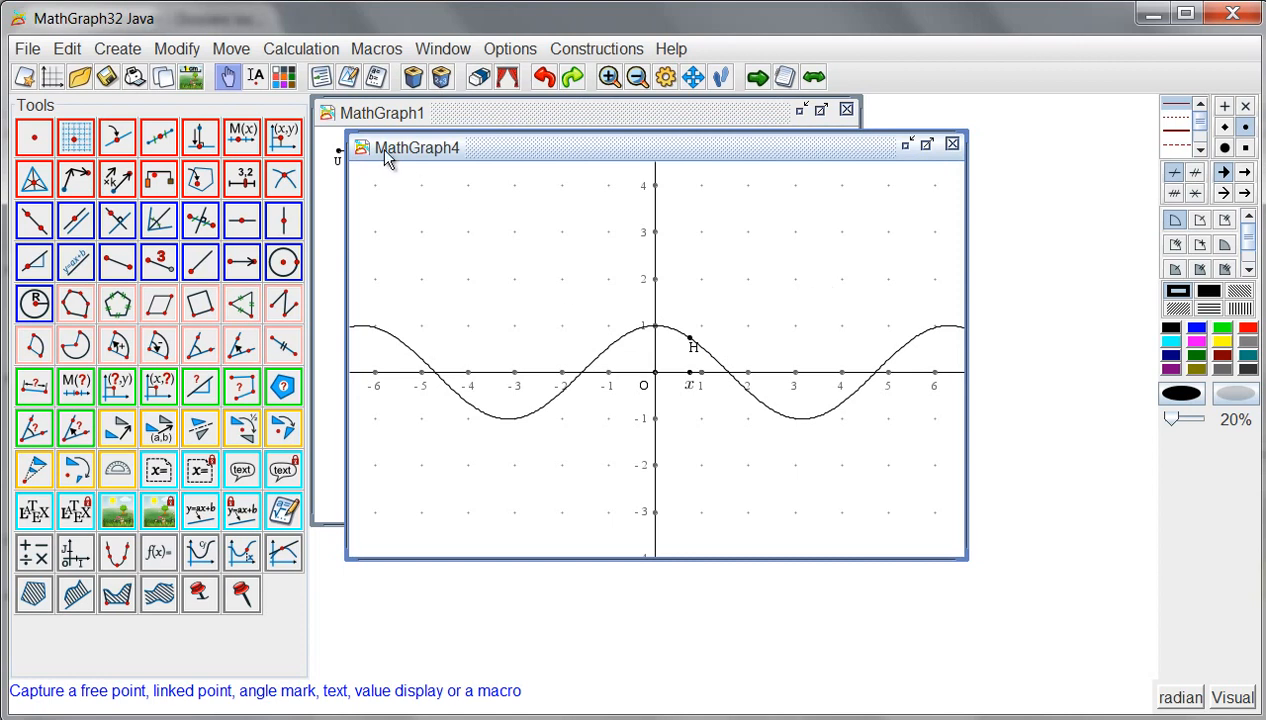
Step: Create a derivative function named f' from the function f
{"action": "left_click", "coordinate": [300, 49]}
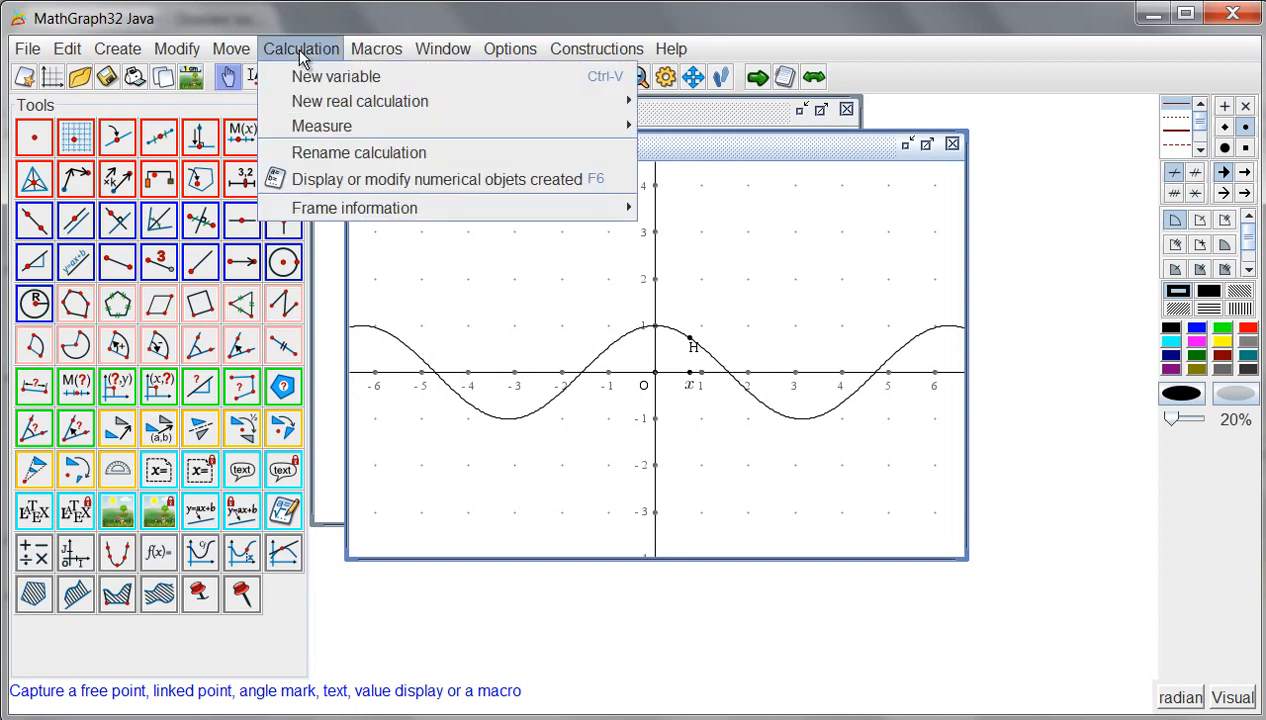
{"action": "mouse_move", "coordinate": [438, 104]}
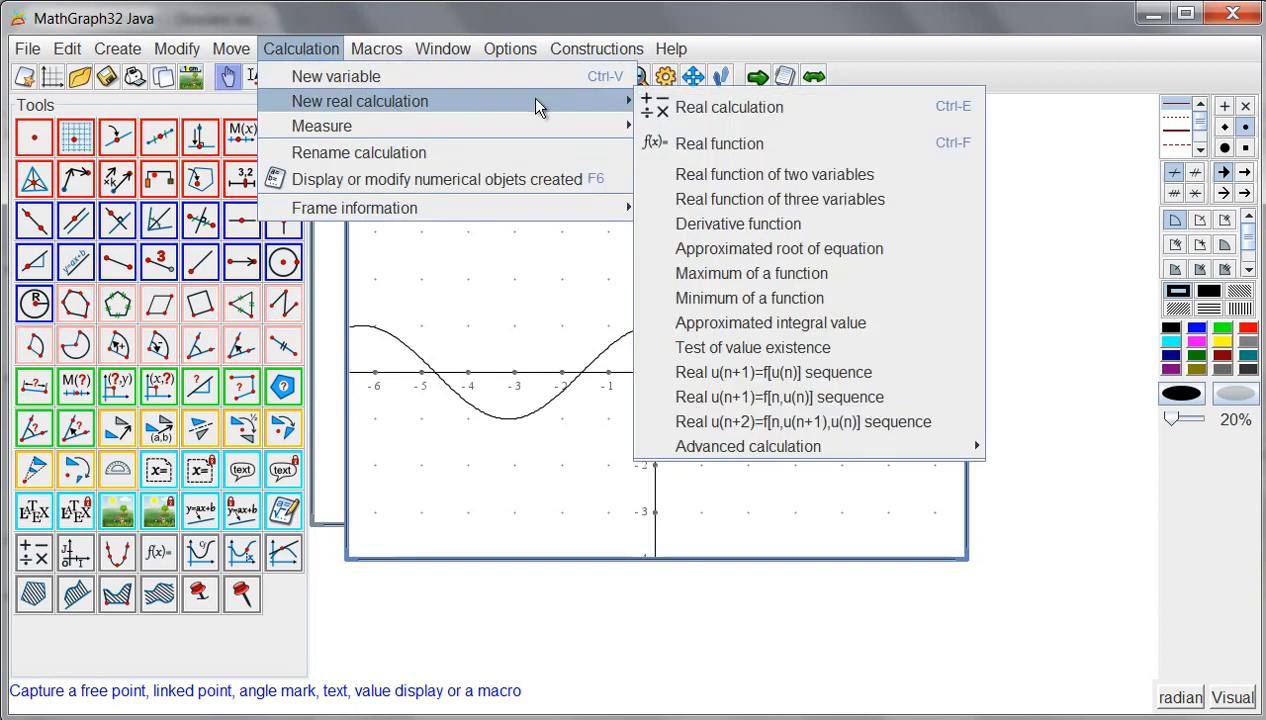
{"action": "left_click", "coordinate": [758, 226]}
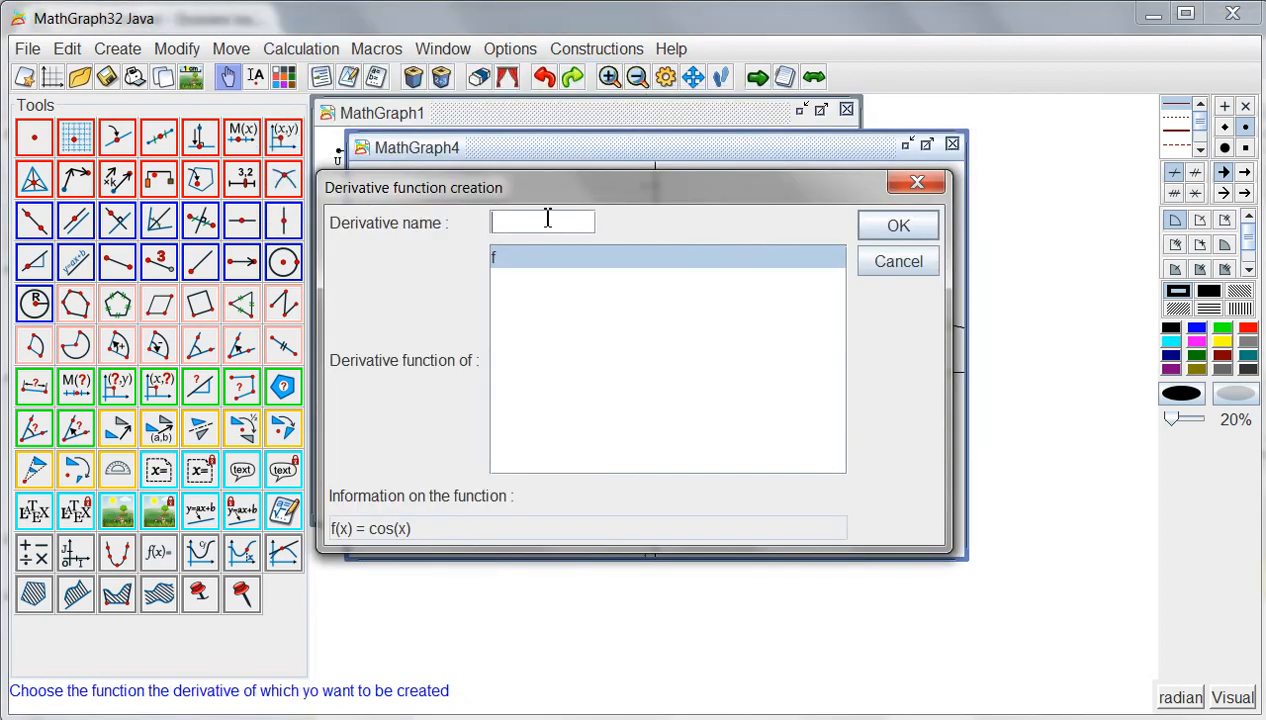
{"action": "type", "text": "'"}
{"action": "left_click", "coordinate": [893, 226]}
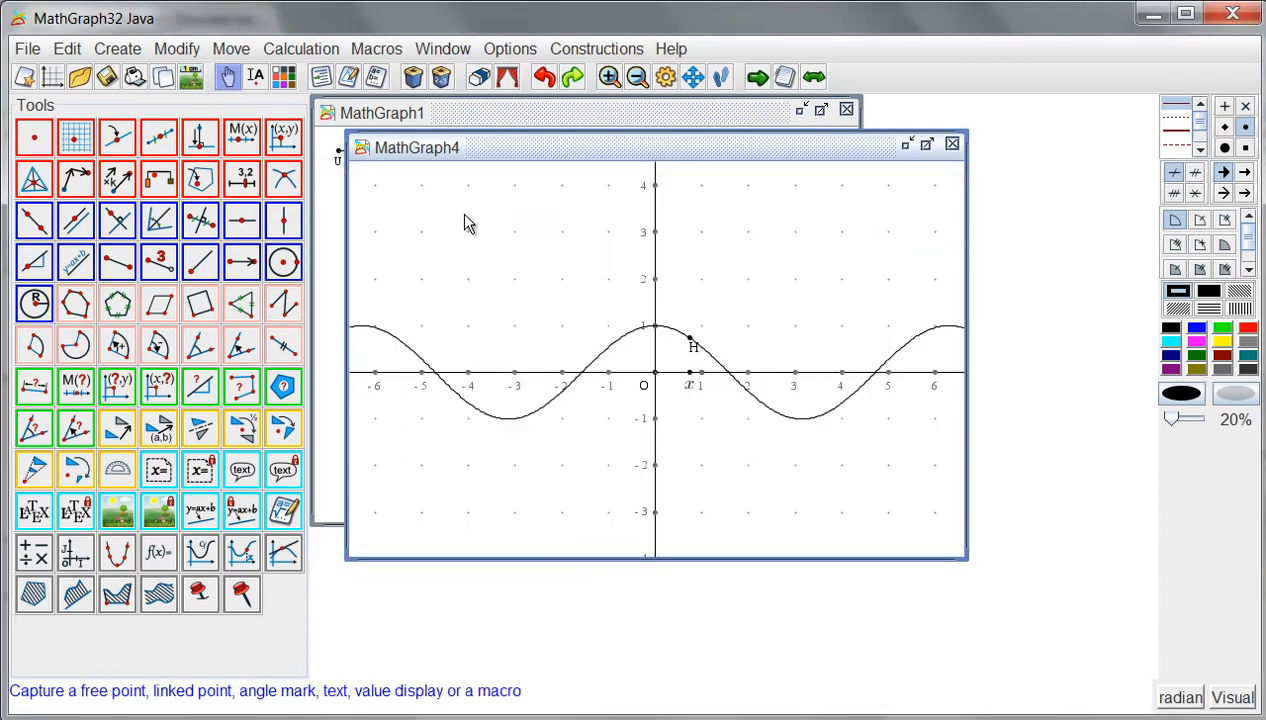
Step: Draw the line through point H with slope f'(x) in frame (O,I,J)
{"action": "left_click", "coordinate": [36, 263]}
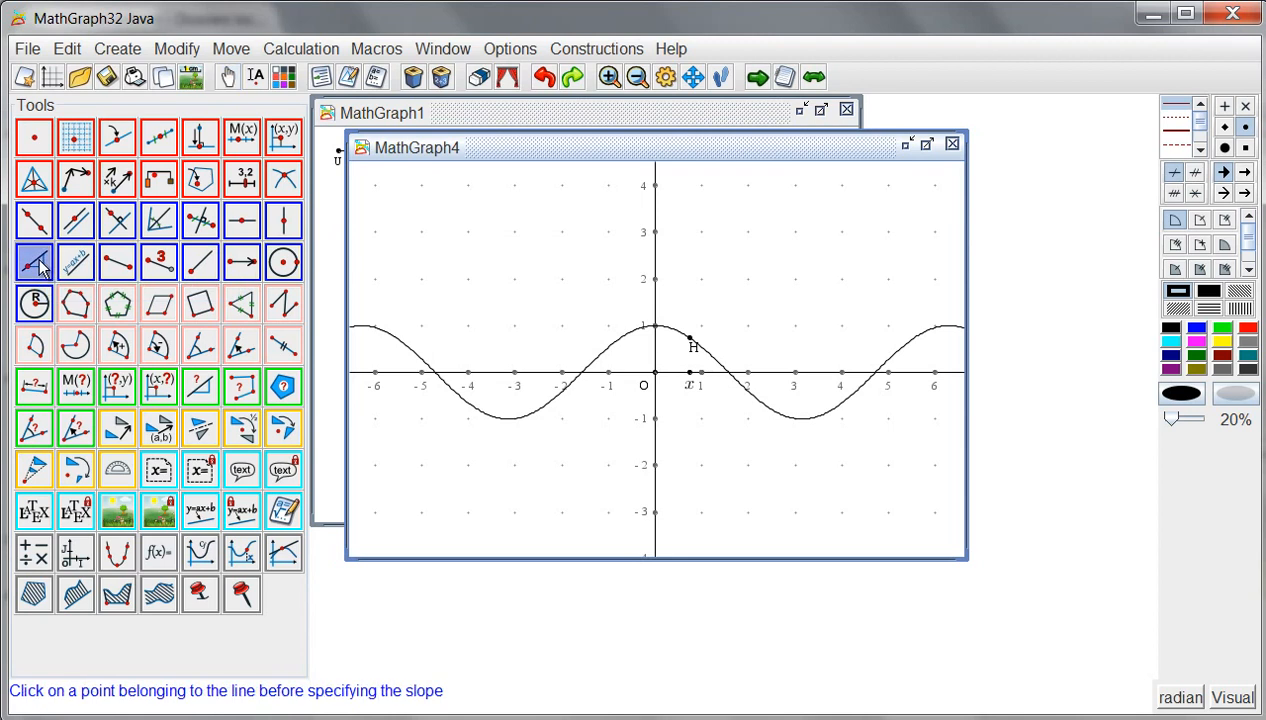
{"action": "left_click", "coordinate": [693, 341]}
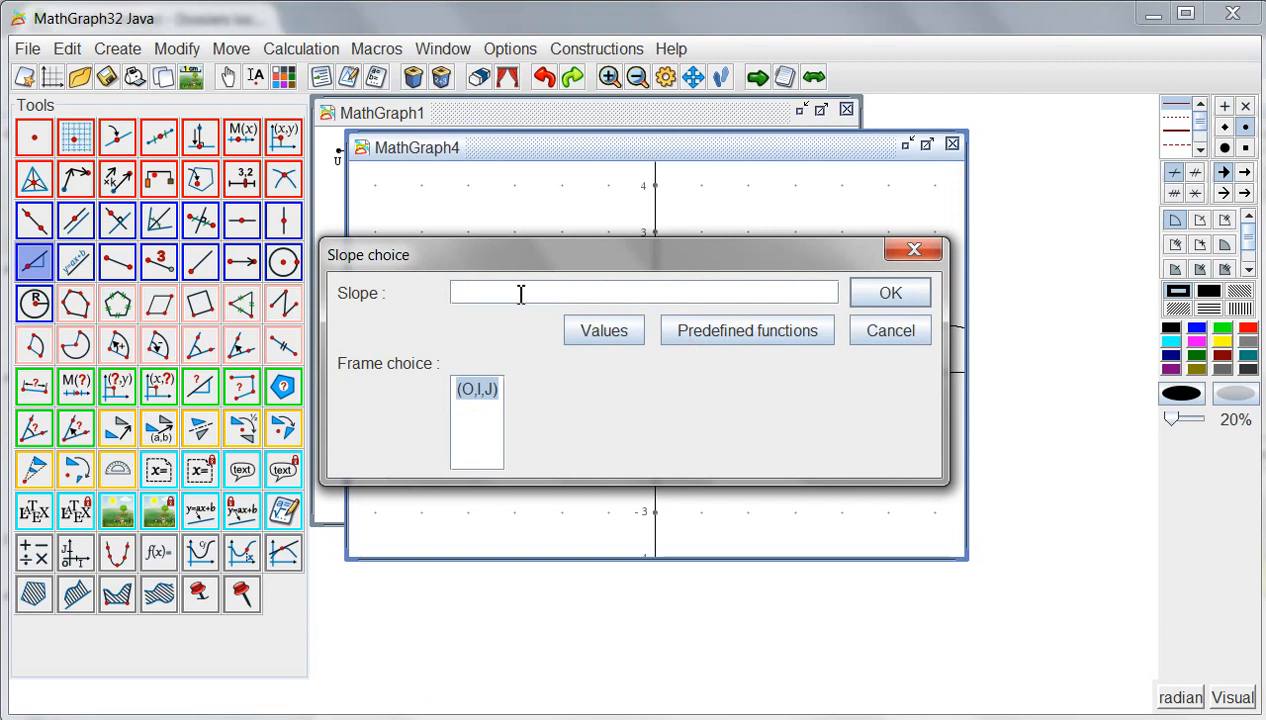
{"action": "left_click", "coordinate": [590, 331]}
{"action": "scroll", "coordinate": [559, 362], "scroll_direction": "down", "scroll_amount": 1}
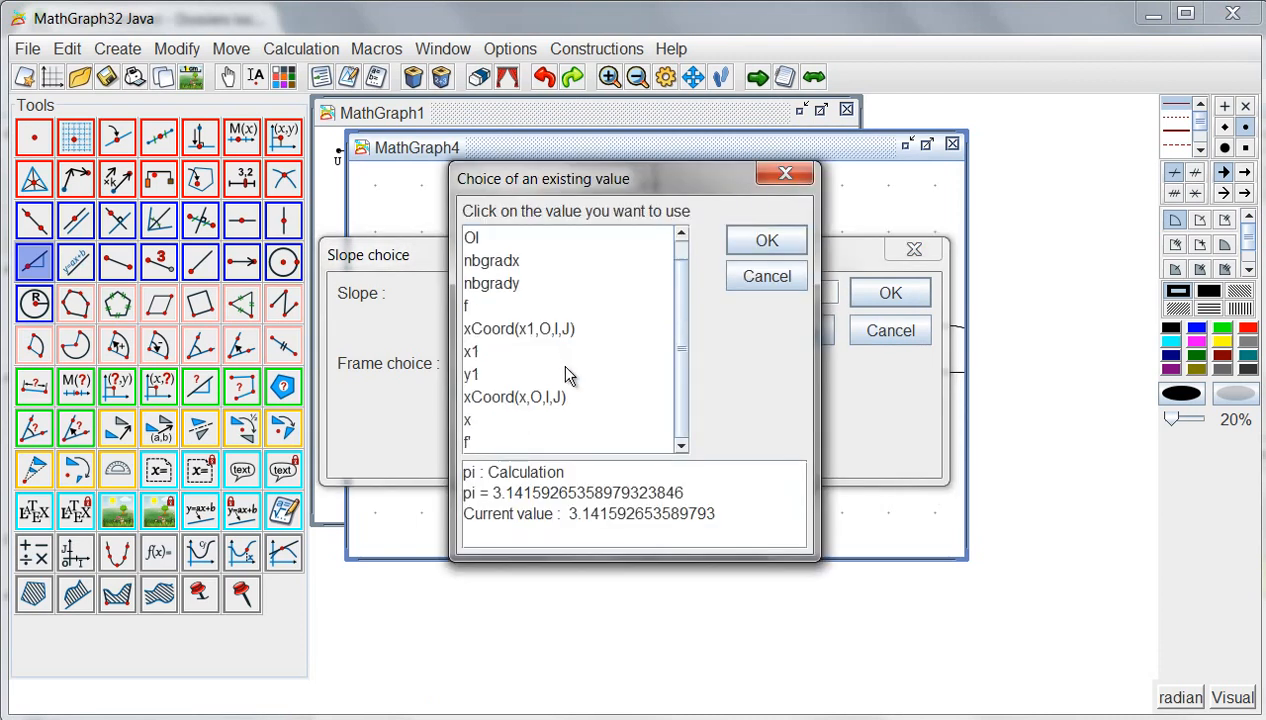
{"action": "left_click", "coordinate": [493, 444]}
{"action": "left_click", "coordinate": [745, 240]}
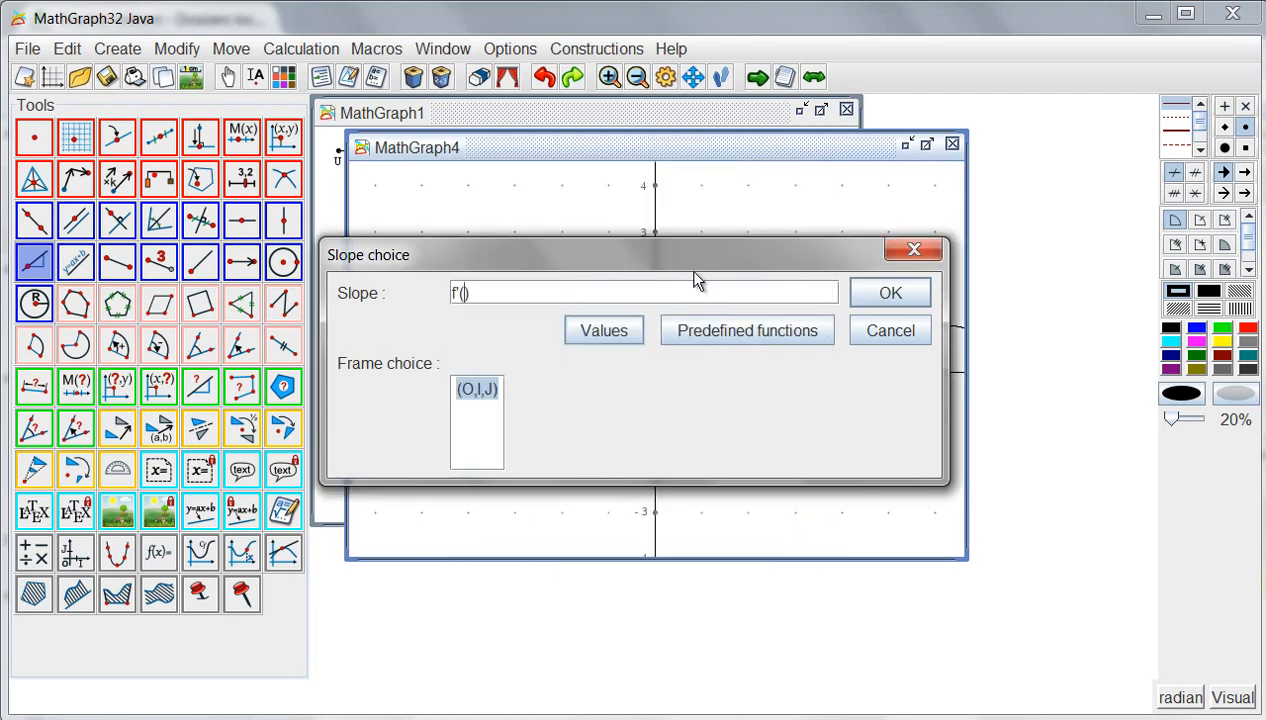
{"action": "type", "text": "x"}
{"action": "left_click", "coordinate": [886, 292]}
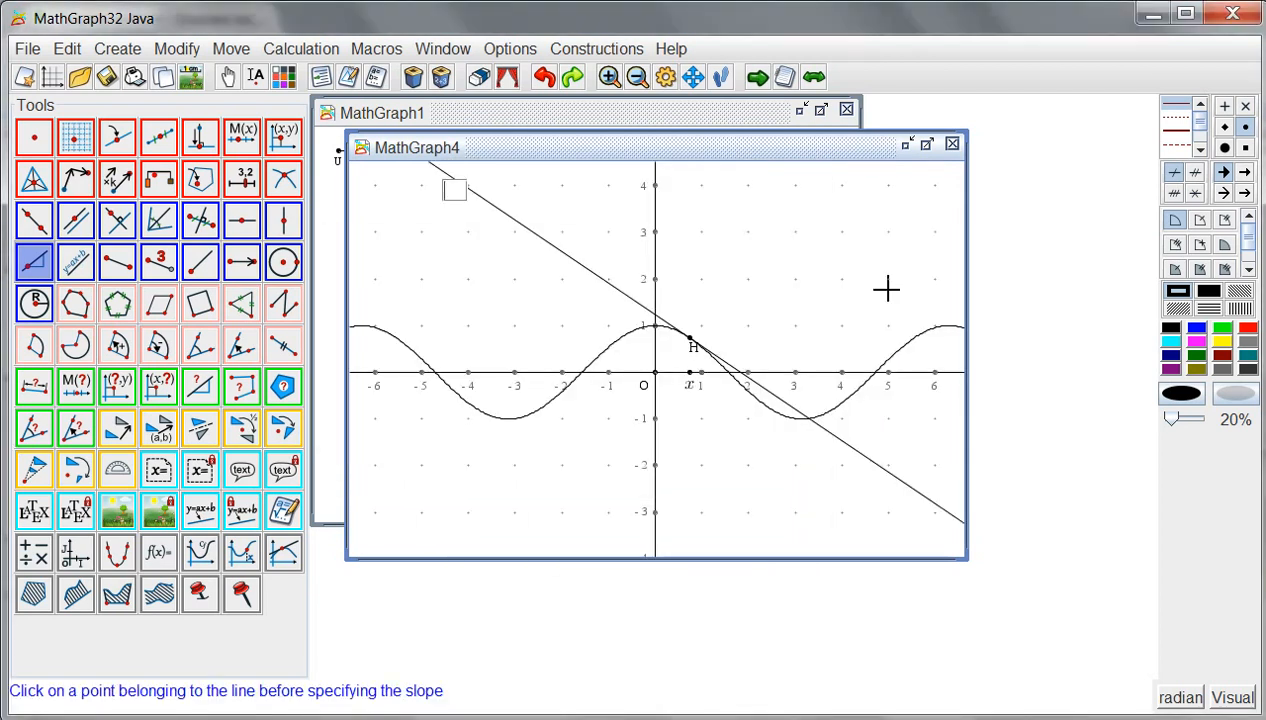
Step: Draw the line perpendicular to the tangent line through point H
{"action": "left_click", "coordinate": [120, 224]}
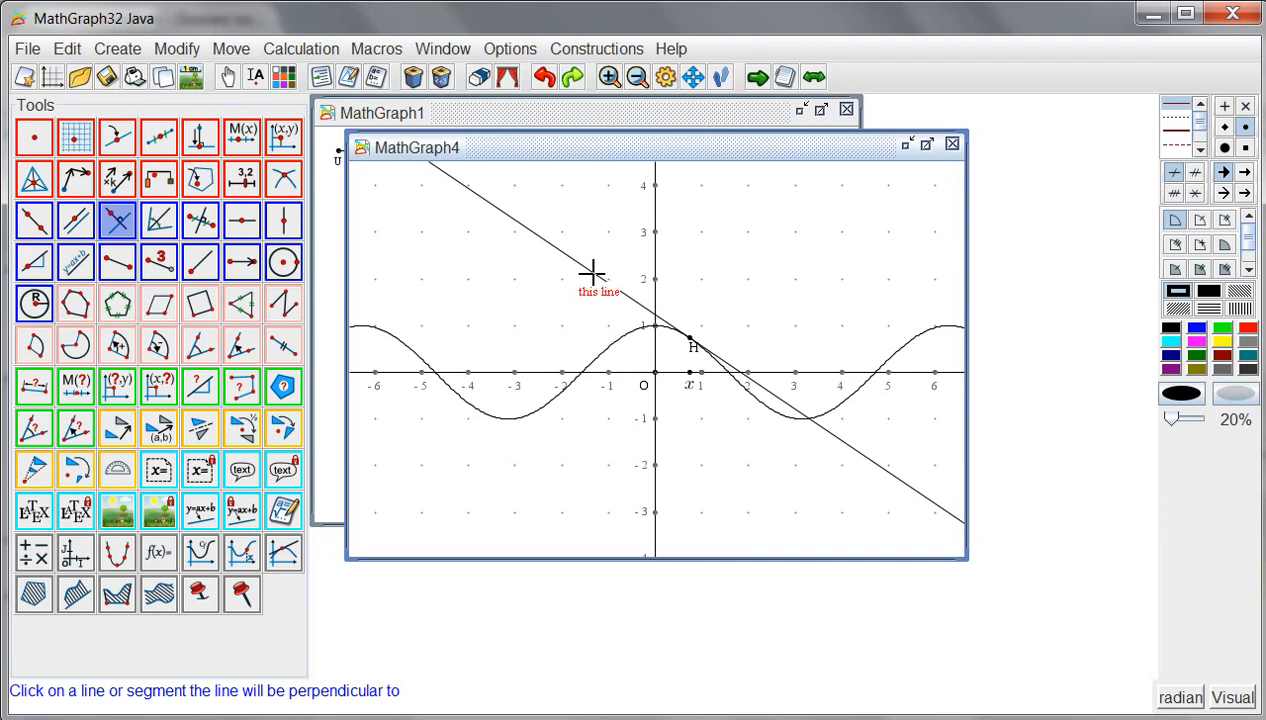
{"action": "left_click", "coordinate": [592, 272]}
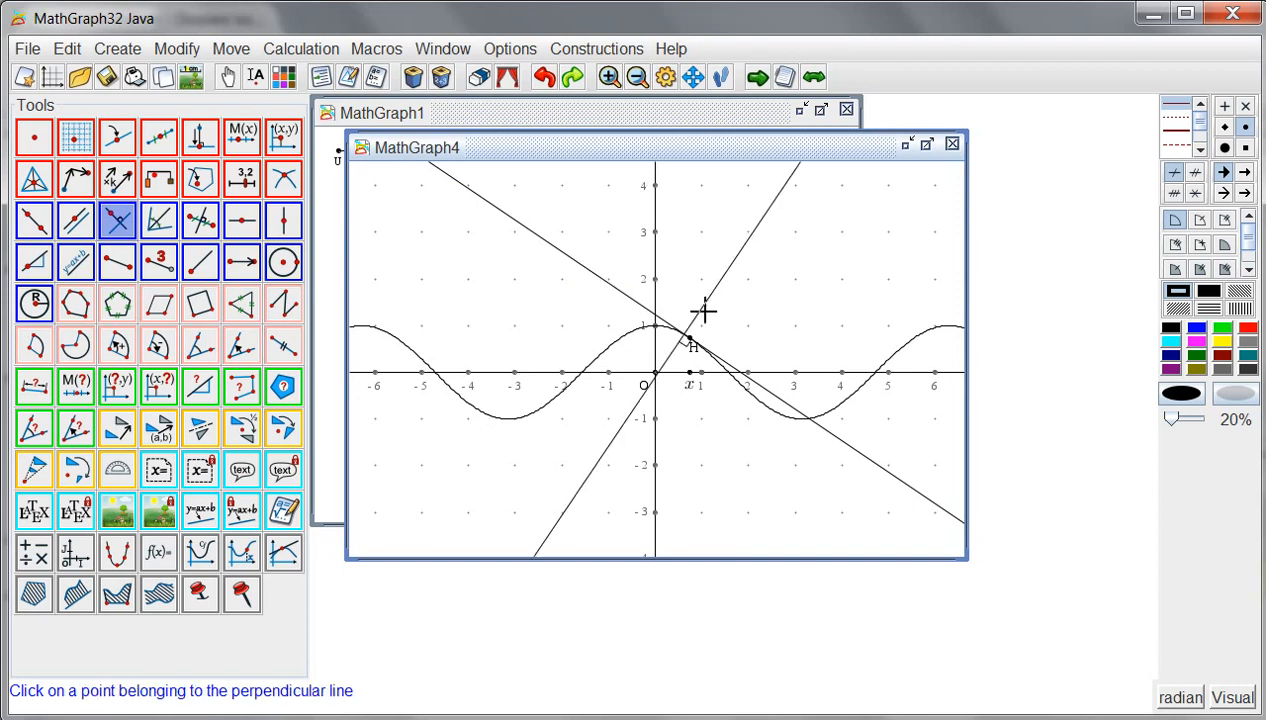
{"action": "left_click", "coordinate": [695, 343]}
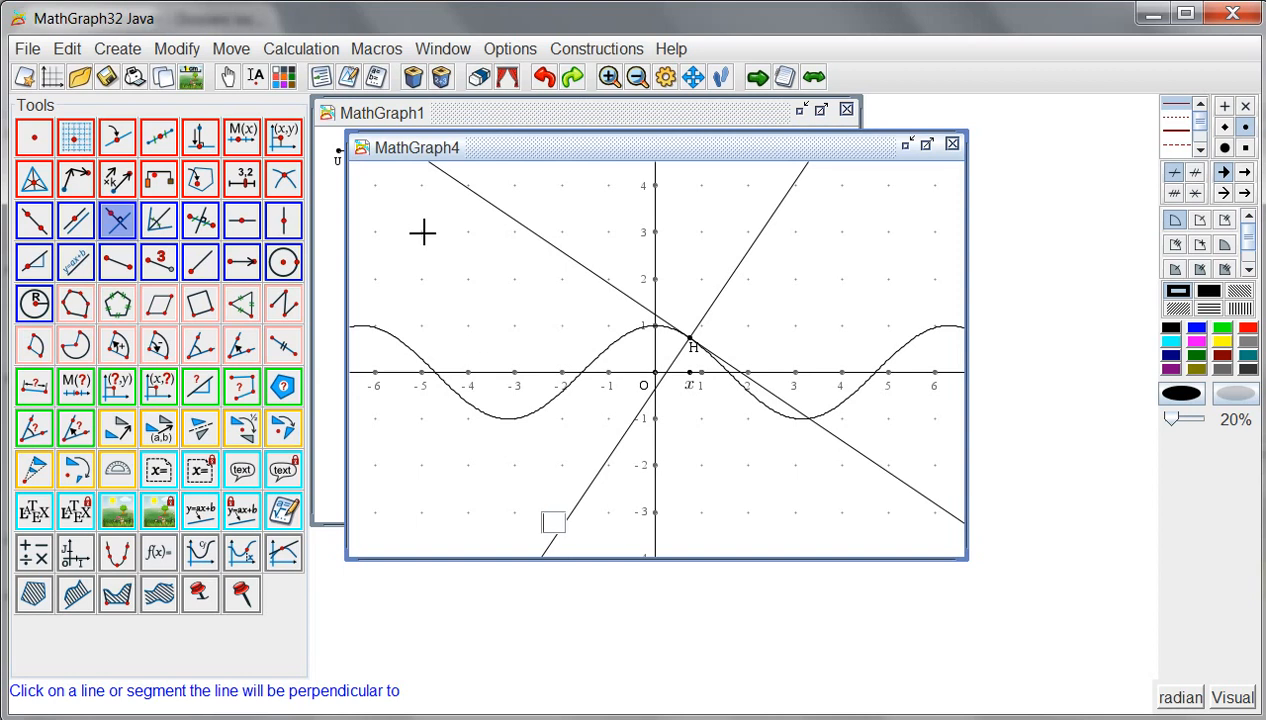
Step: Create a variable r with minimum 0.1, step 0.1 and current value 0.5, with its associated dialog enabled
{"action": "left_click", "coordinate": [303, 50]}
{"action": "left_click", "coordinate": [327, 78]}
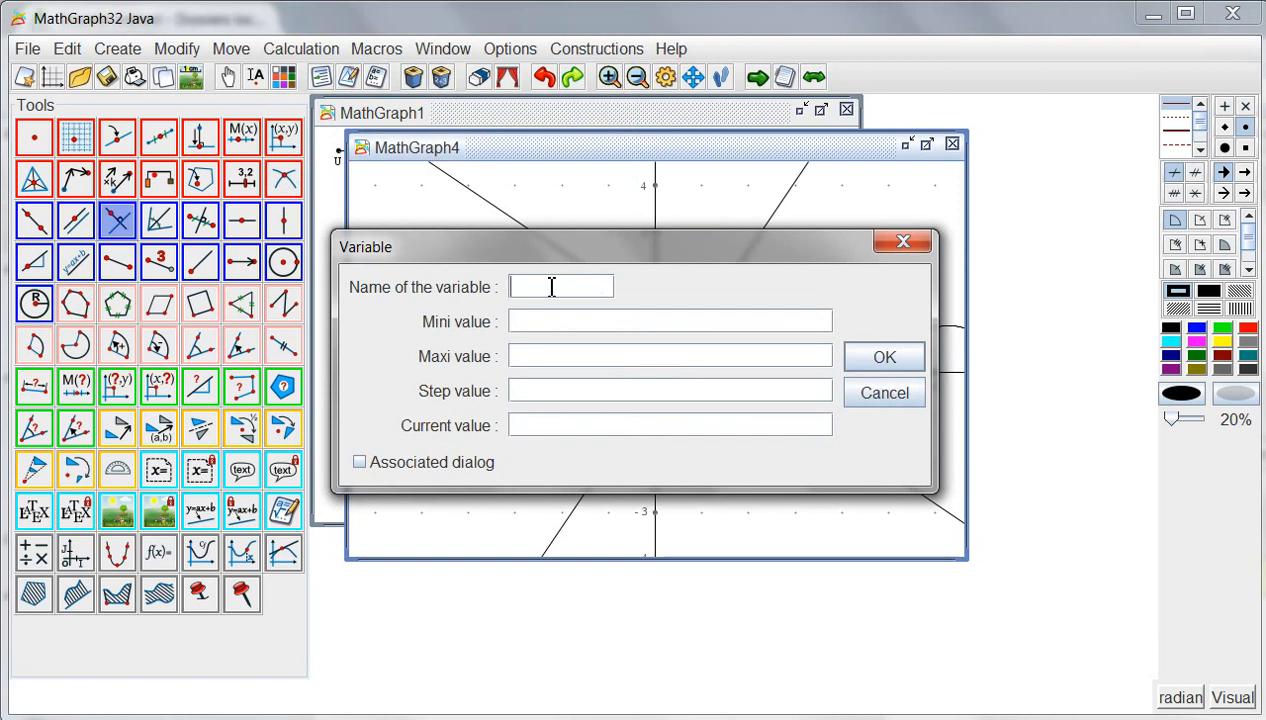
{"action": "type", "text": "r"}
{"action": "left_click", "coordinate": [549, 319]}
{"action": "type", "text": "0.1"}
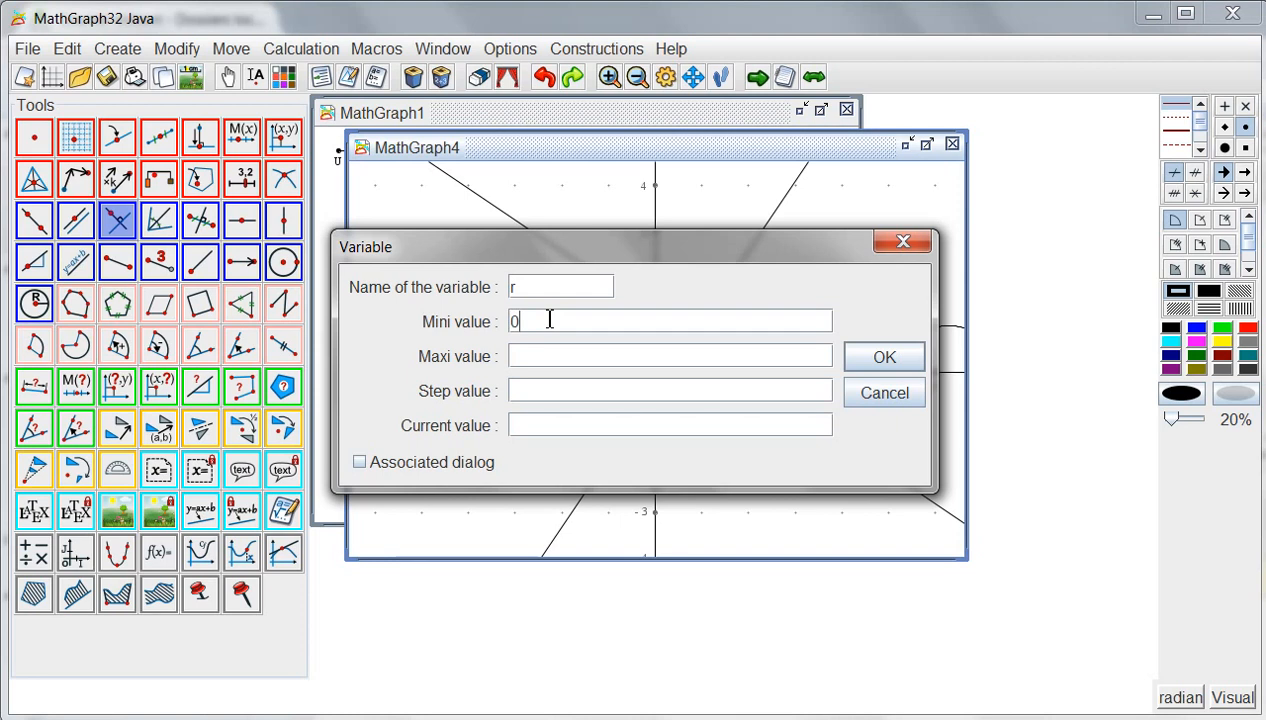
{"action": "left_click", "coordinate": [541, 350]}
{"action": "left_click", "coordinate": [528, 394]}
{"action": "type", "text": "0."}
{"action": "type", "text": "1"}
{"action": "type", "text": "5"}
{"action": "left_click", "coordinate": [359, 463]}
{"action": "left_click", "coordinate": [855, 366]}
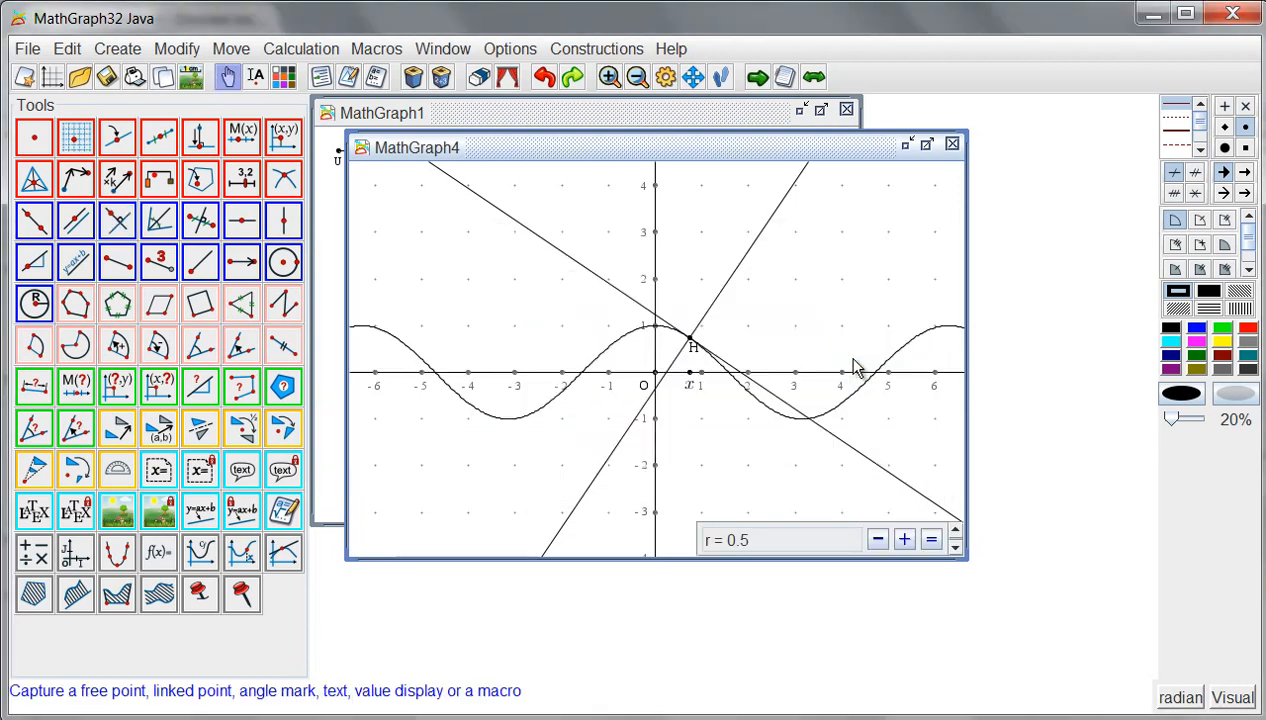
Step: Draw a circle centred at H with radius r
{"action": "left_click", "coordinate": [35, 307]}
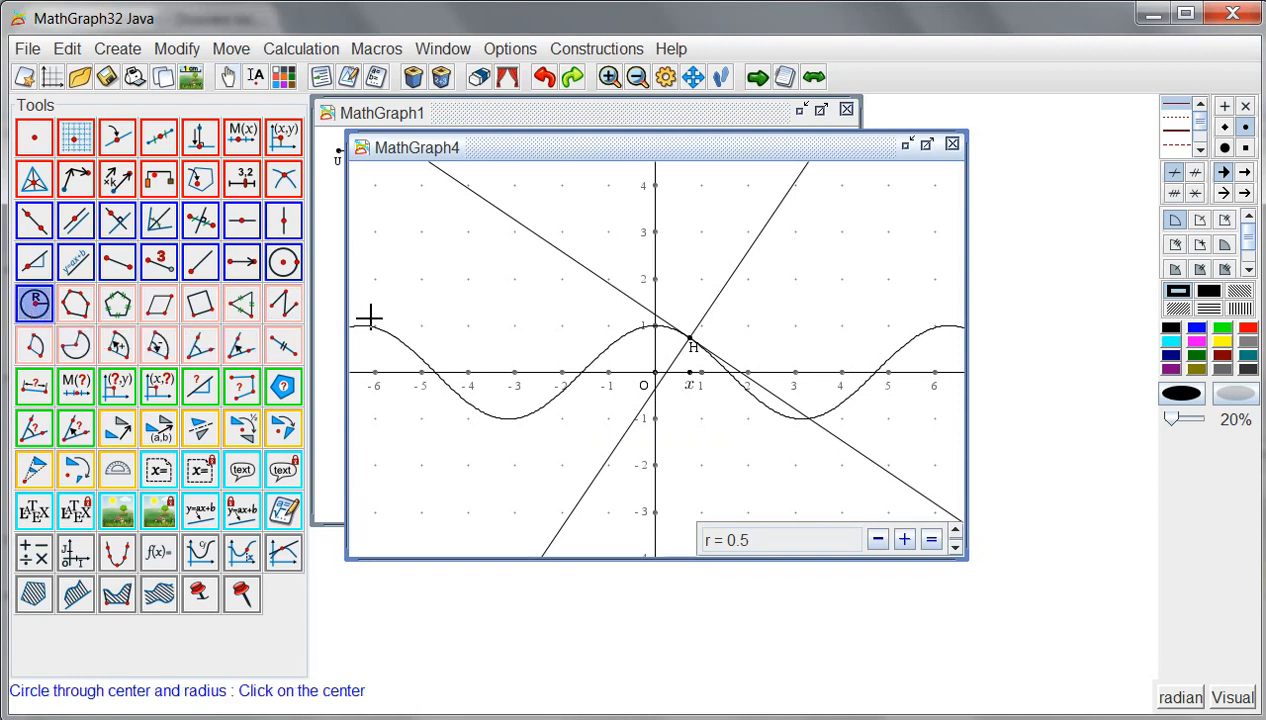
{"action": "left_click", "coordinate": [693, 341]}
{"action": "type", "text": "r"}
{"action": "left_click", "coordinate": [589, 394]}
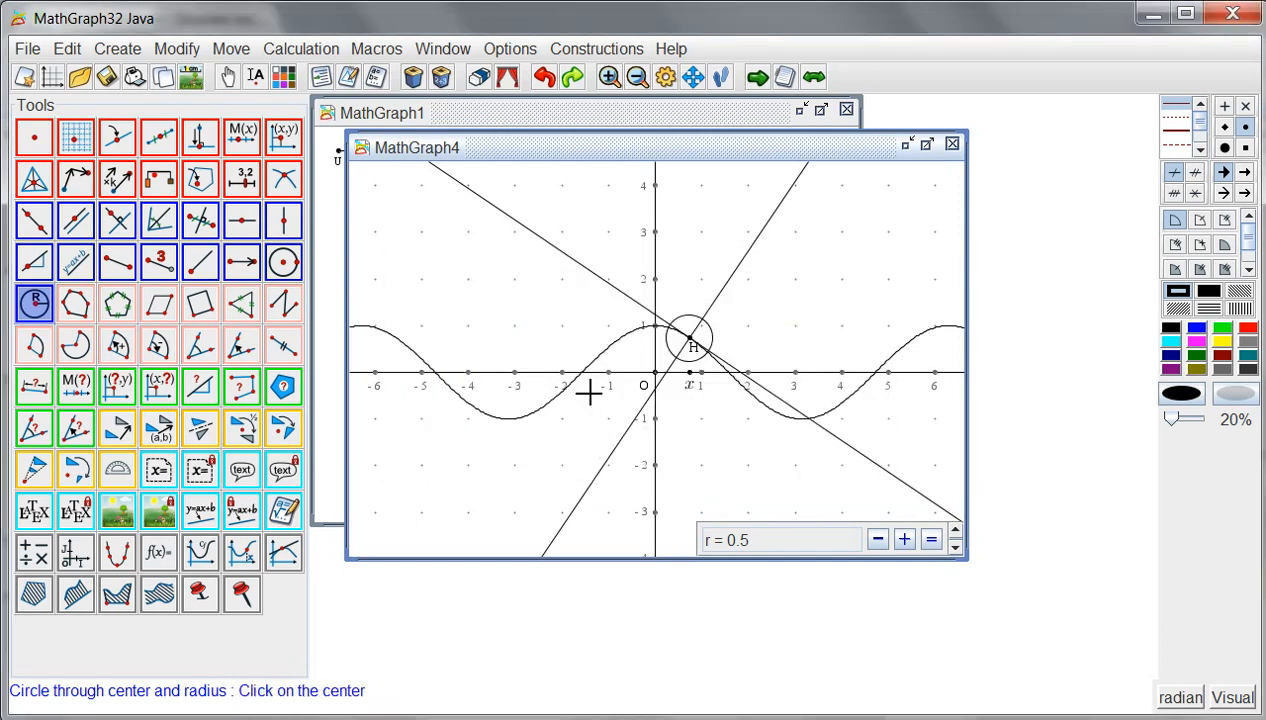
Step: Create the intersection points of the circle around H and the perpendicular line
{"action": "left_click", "coordinate": [284, 183]}
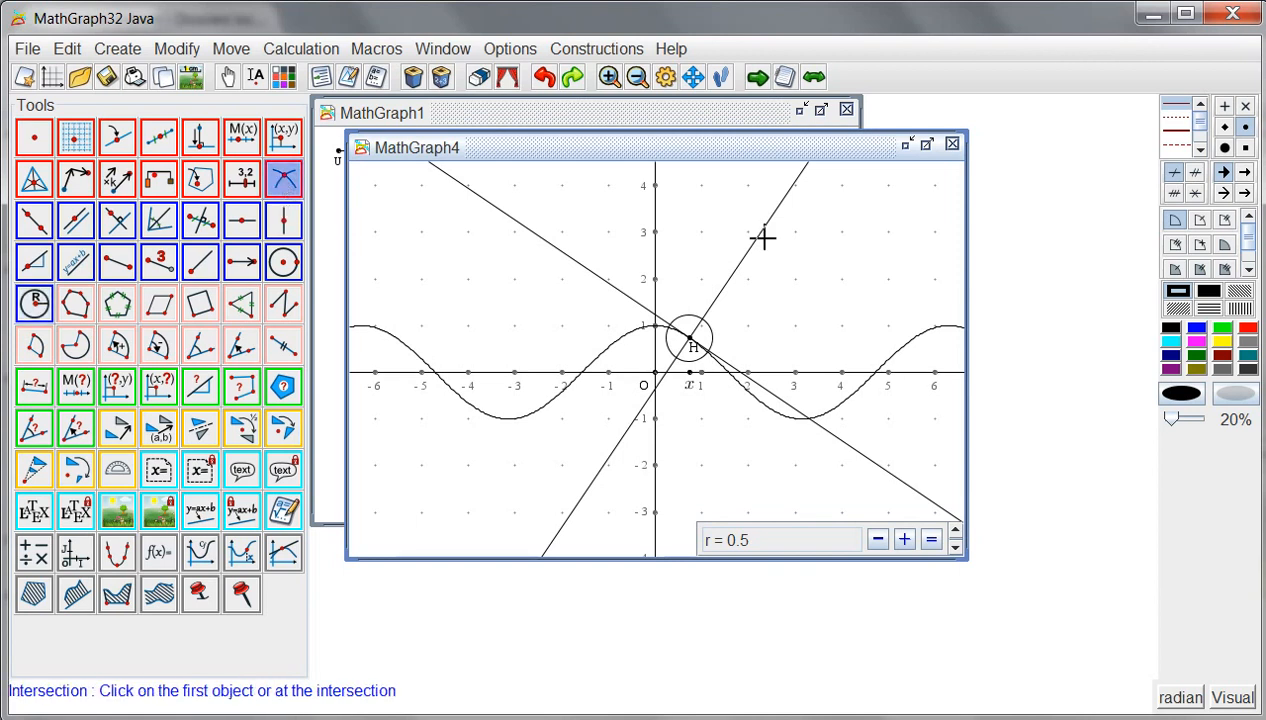
{"action": "left_click", "coordinate": [703, 321]}
{"action": "left_click", "coordinate": [702, 327]}
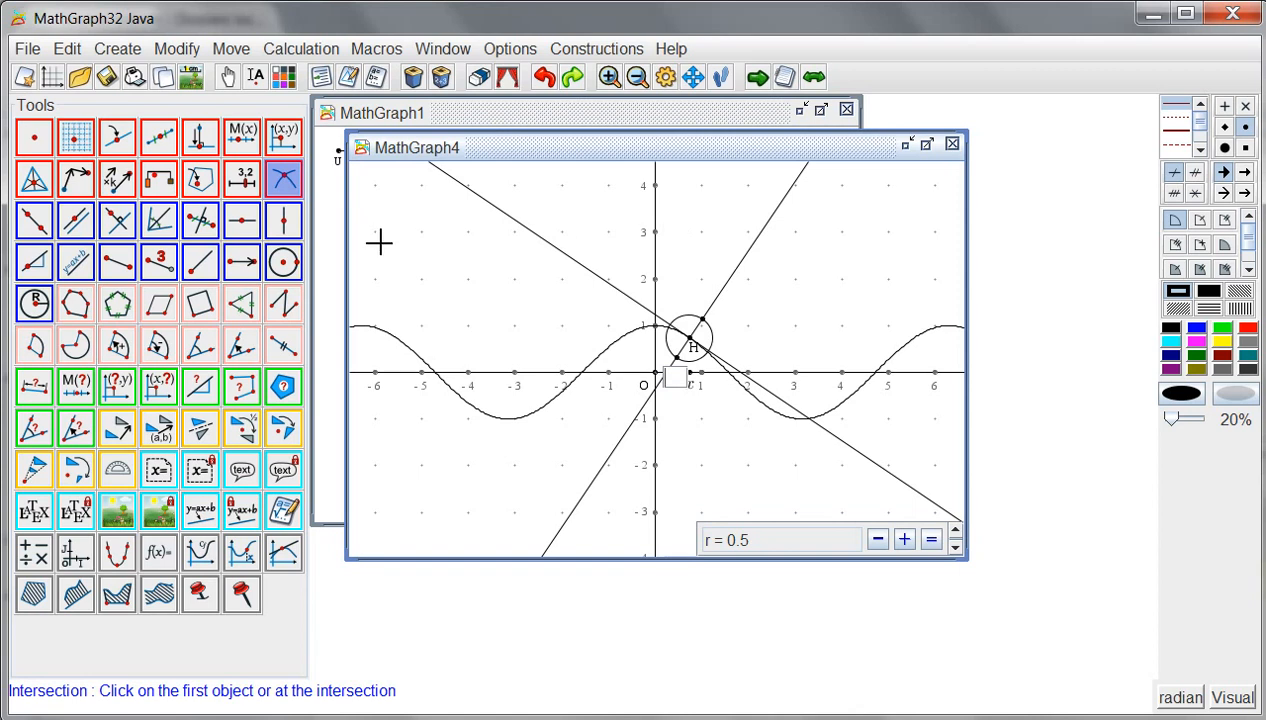
Step: Draw a circle centred at the upper intersection point and passing through H
{"action": "left_click", "coordinate": [287, 265]}
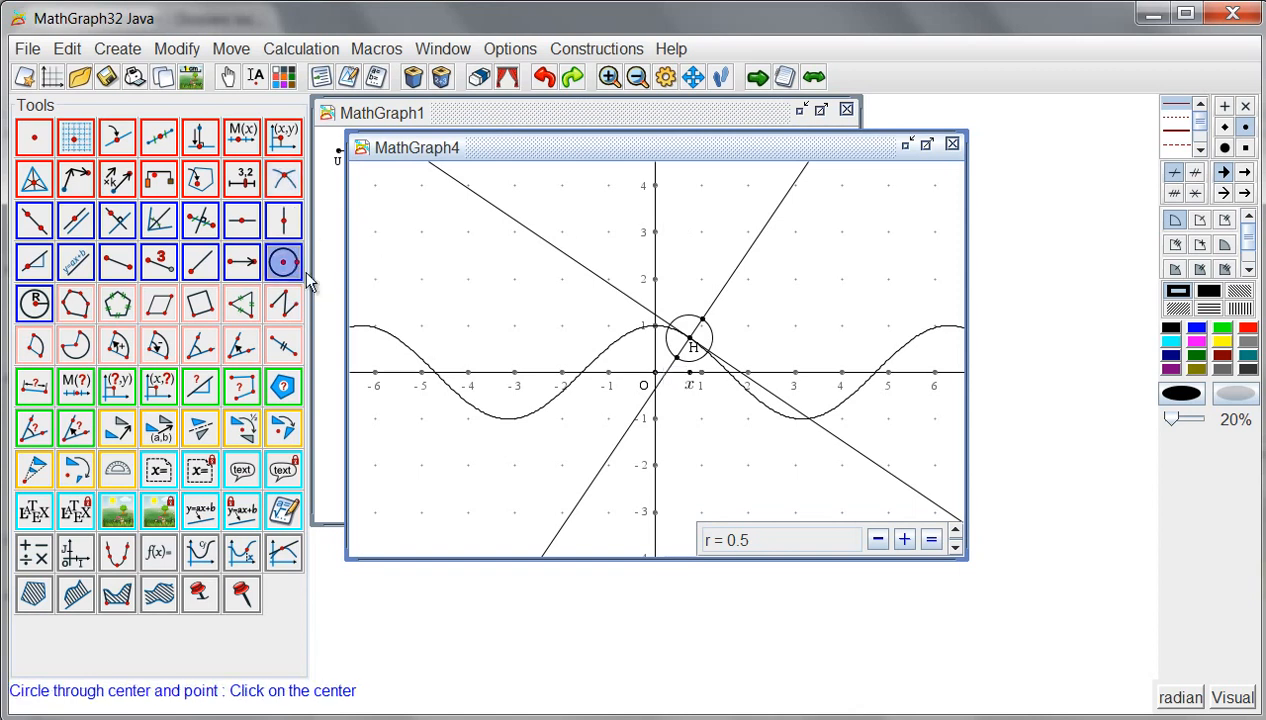
{"action": "left_click", "coordinate": [701, 330]}
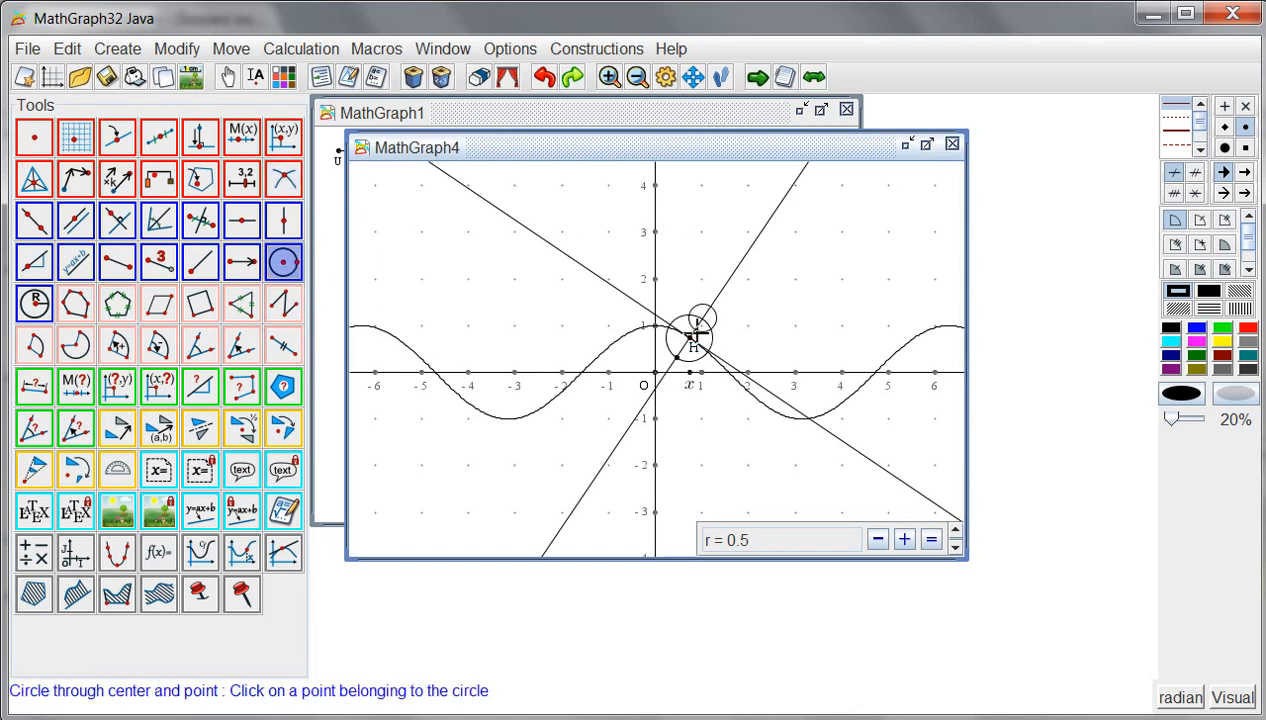
{"action": "left_click", "coordinate": [690, 337]}
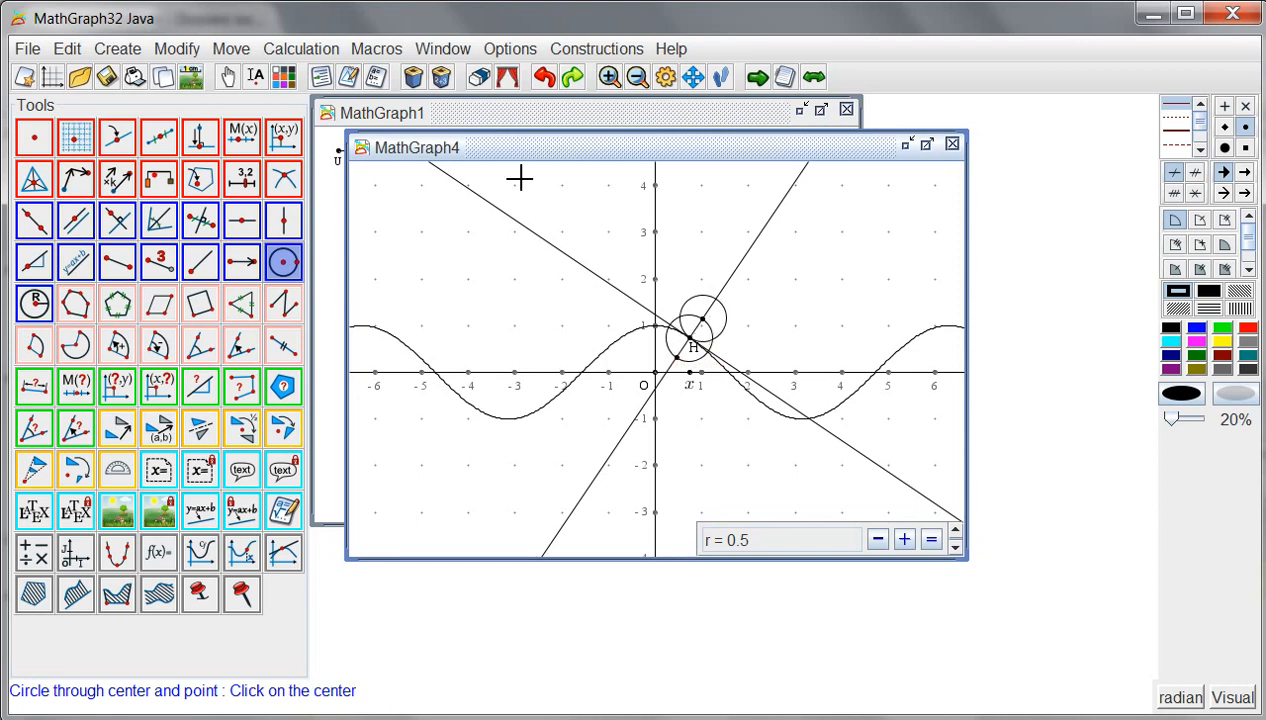
Step: Mask the circle centred at H, the lower intersection point, the tangent line and the perpendicular line
{"action": "left_click", "coordinate": [481, 78]}
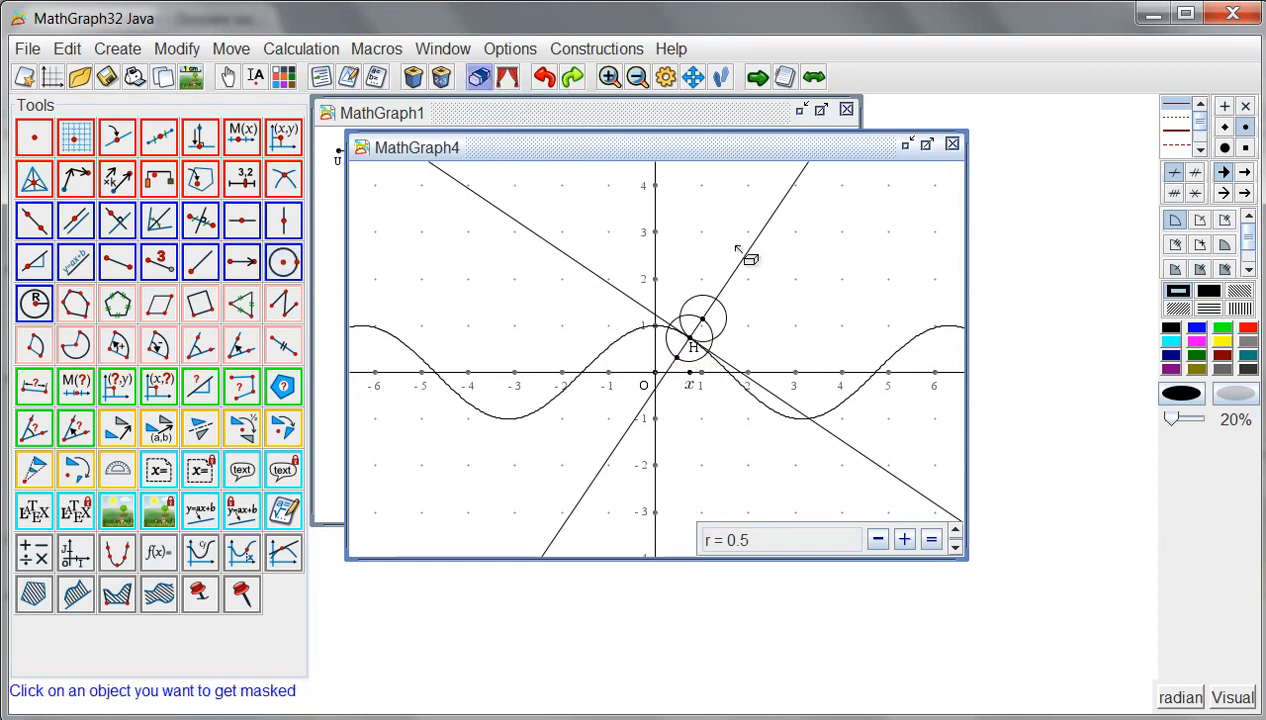
{"action": "left_click", "coordinate": [712, 340]}
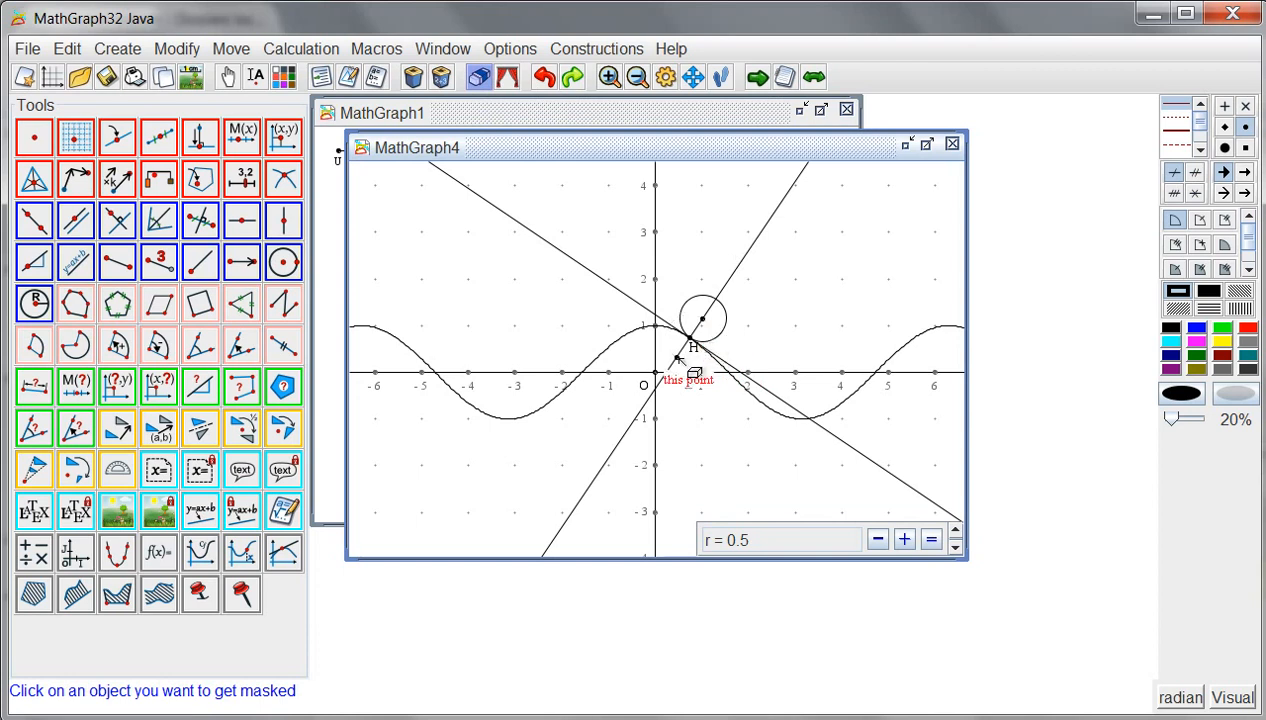
{"action": "left_click", "coordinate": [625, 293]}
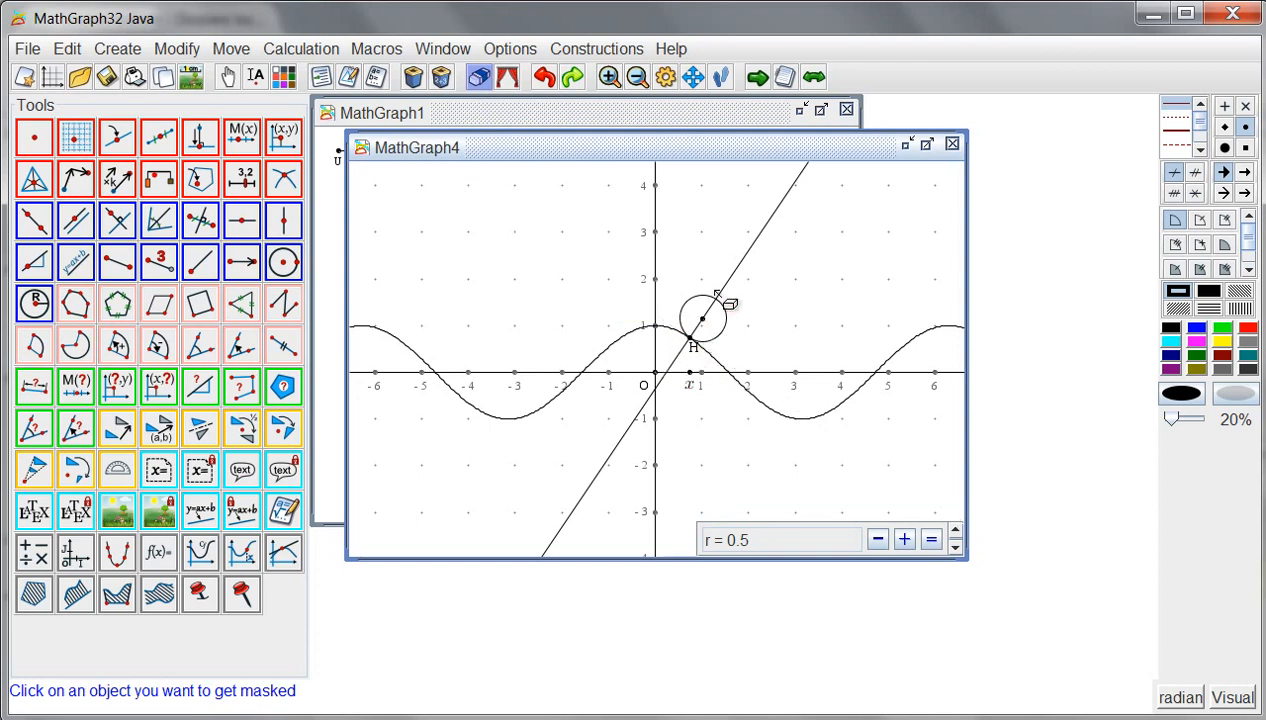
{"action": "left_click", "coordinate": [717, 294]}
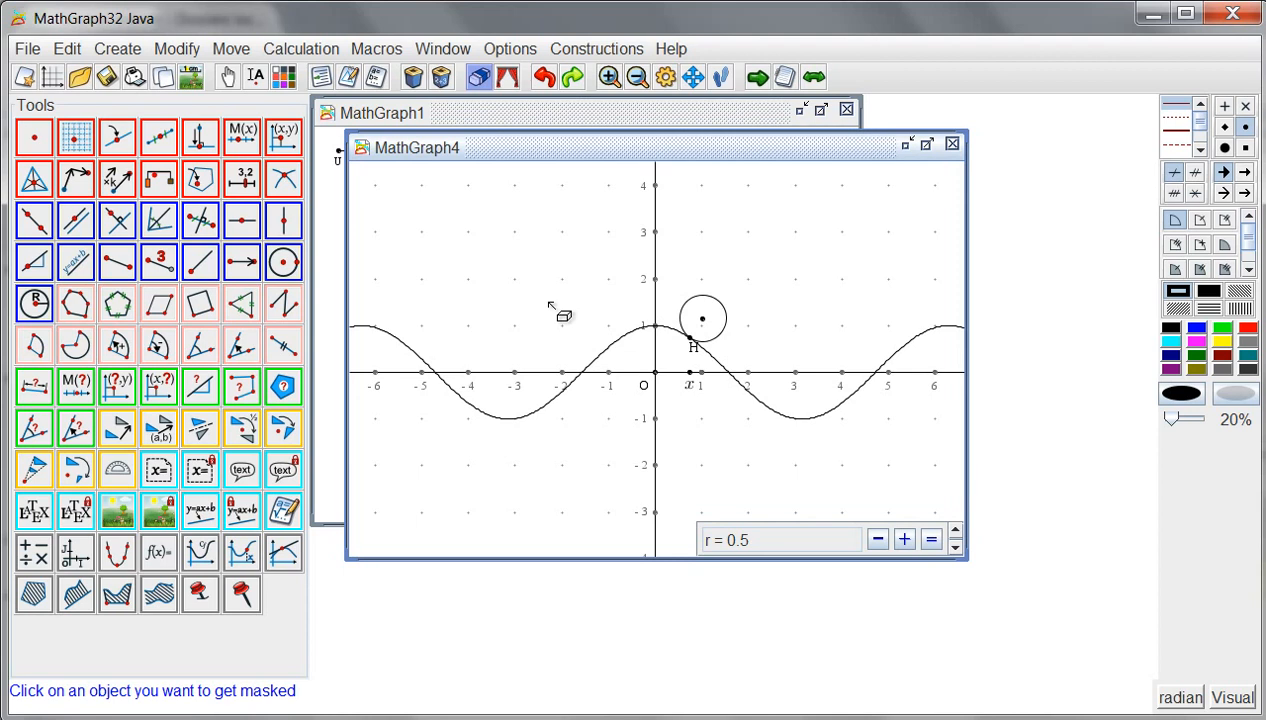
Step: Start a real calculation named length and insert the predefined integral function into its formula
{"action": "left_click", "coordinate": [40, 562]}
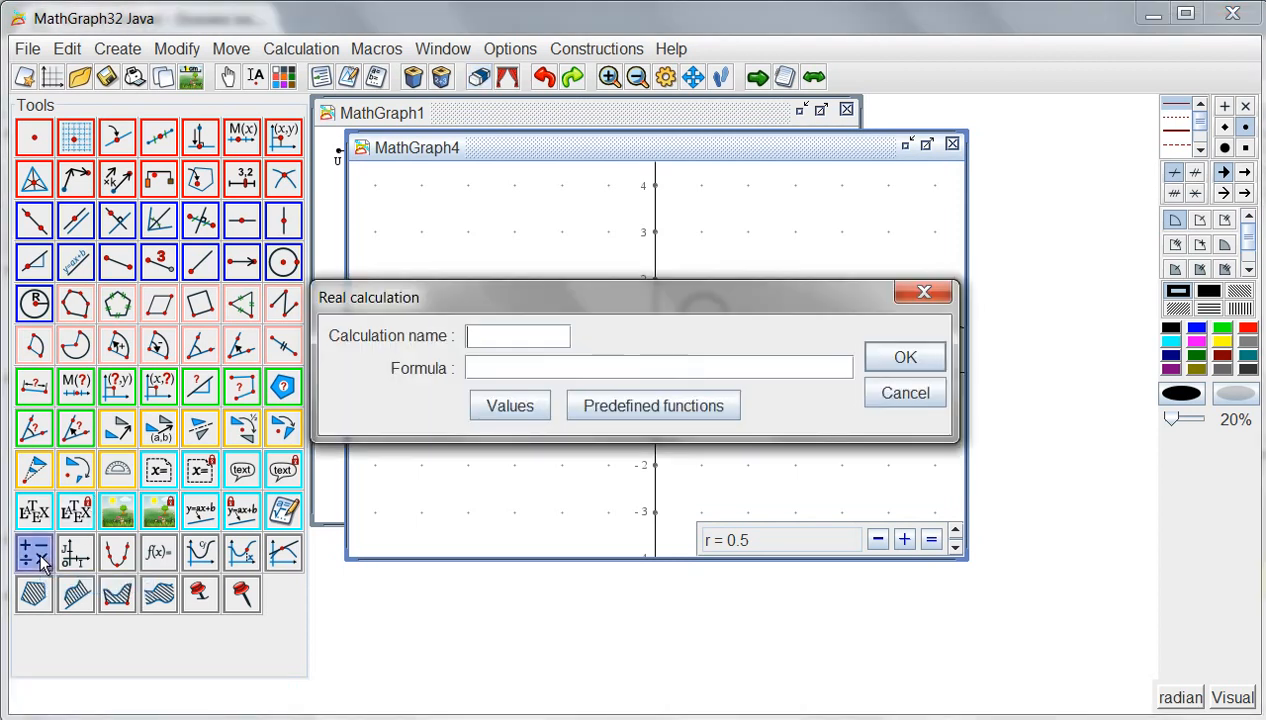
{"action": "type", "text": "length"}
{"action": "left_click", "coordinate": [491, 370]}
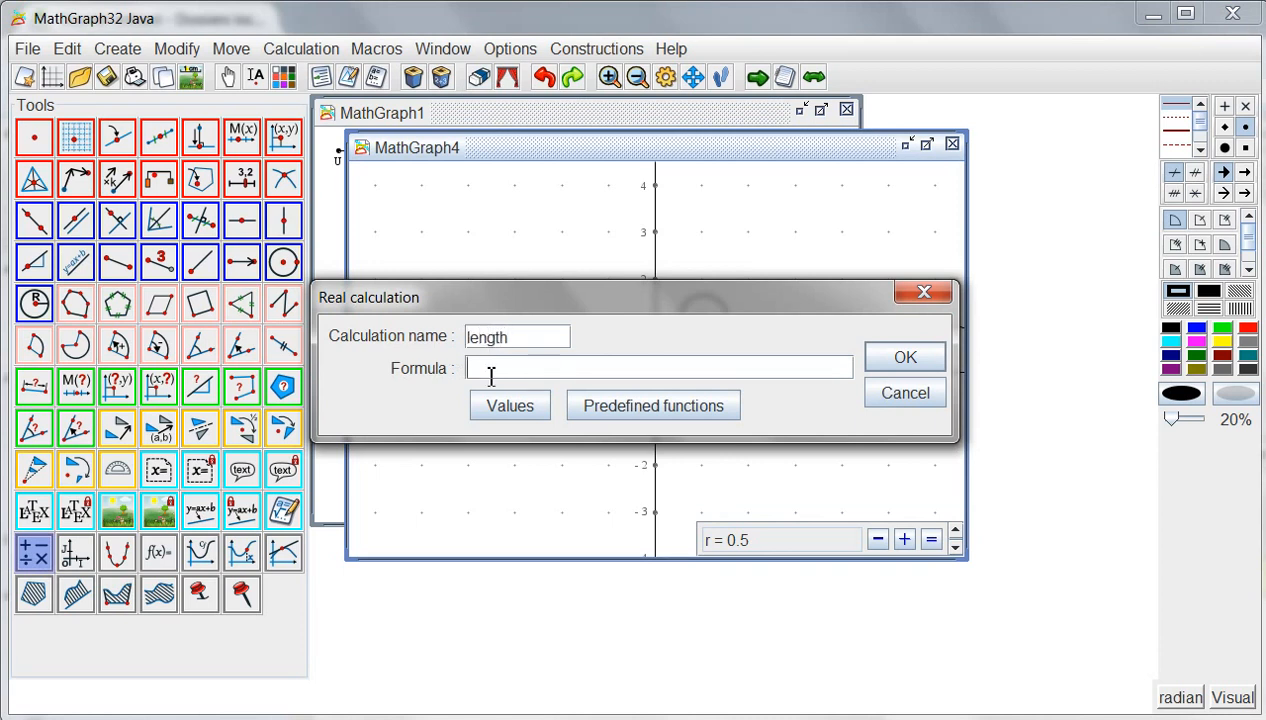
{"action": "left_click", "coordinate": [672, 404]}
{"action": "scroll", "coordinate": [375, 370], "scroll_direction": "down", "scroll_amount": 7}
{"action": "scroll", "coordinate": [370, 360], "scroll_direction": "up", "scroll_amount": 2}
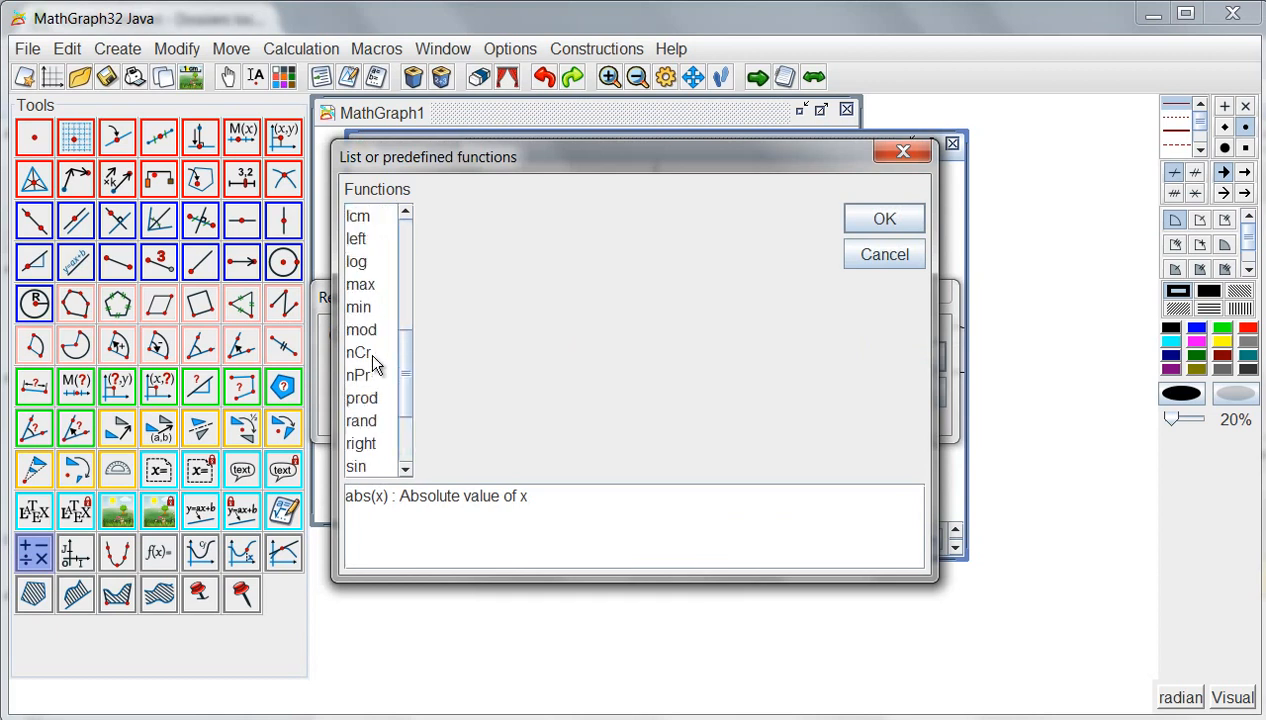
{"action": "scroll", "coordinate": [370, 360], "scroll_direction": "up", "scroll_amount": 2}
{"action": "left_click", "coordinate": [370, 309]}
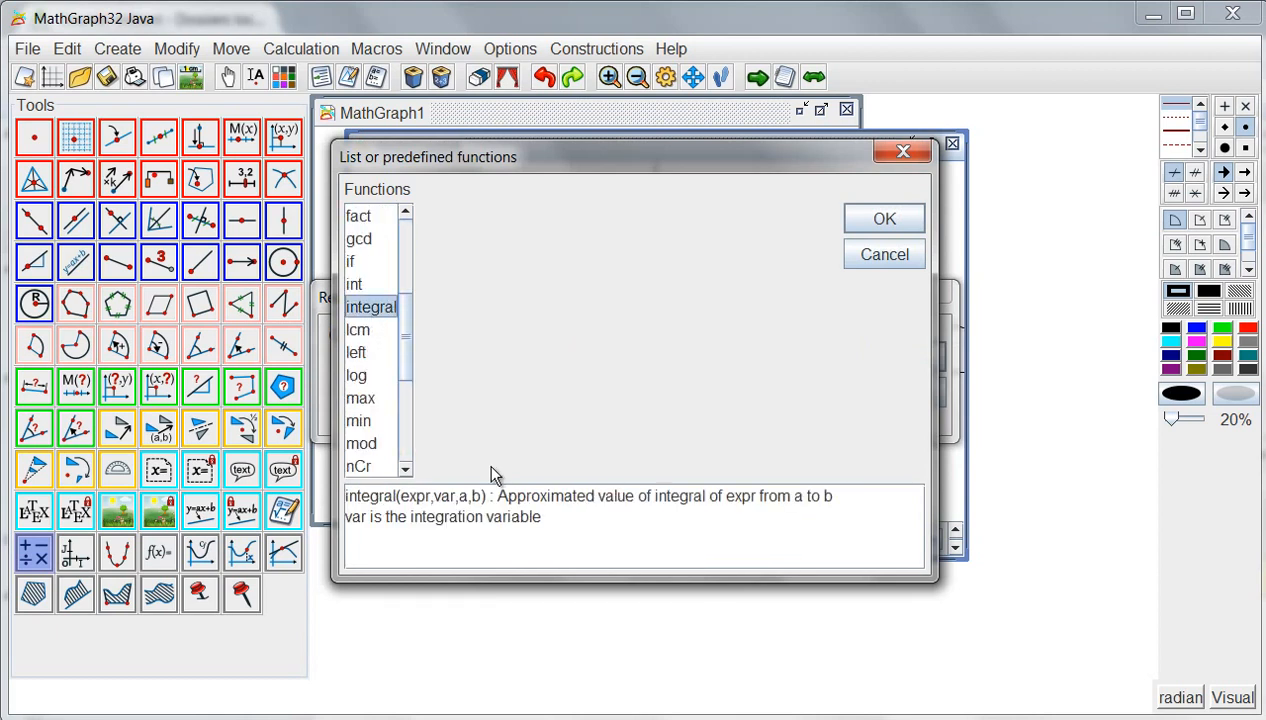
{"action": "left_click", "coordinate": [879, 226]}
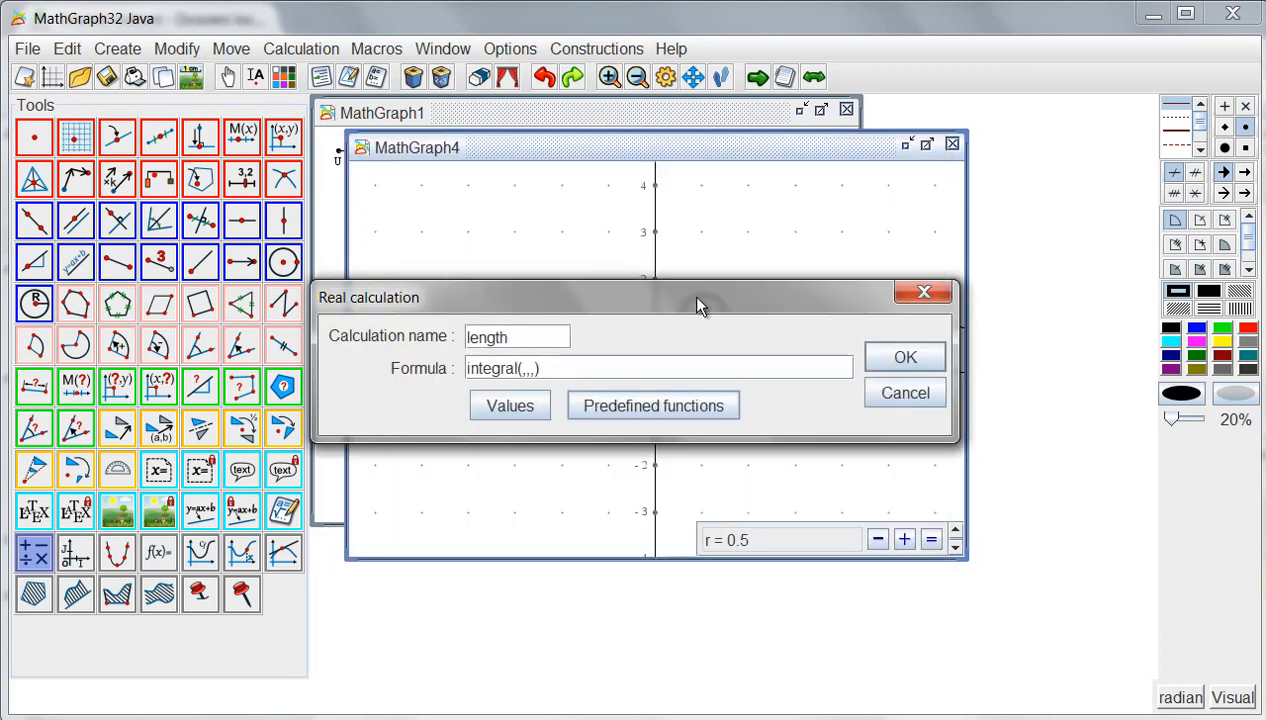
Step: Enter sqrt(1+f'(t)^2) as the integrand of the integral in the length formula
{"action": "type", "text": "sqrt"}
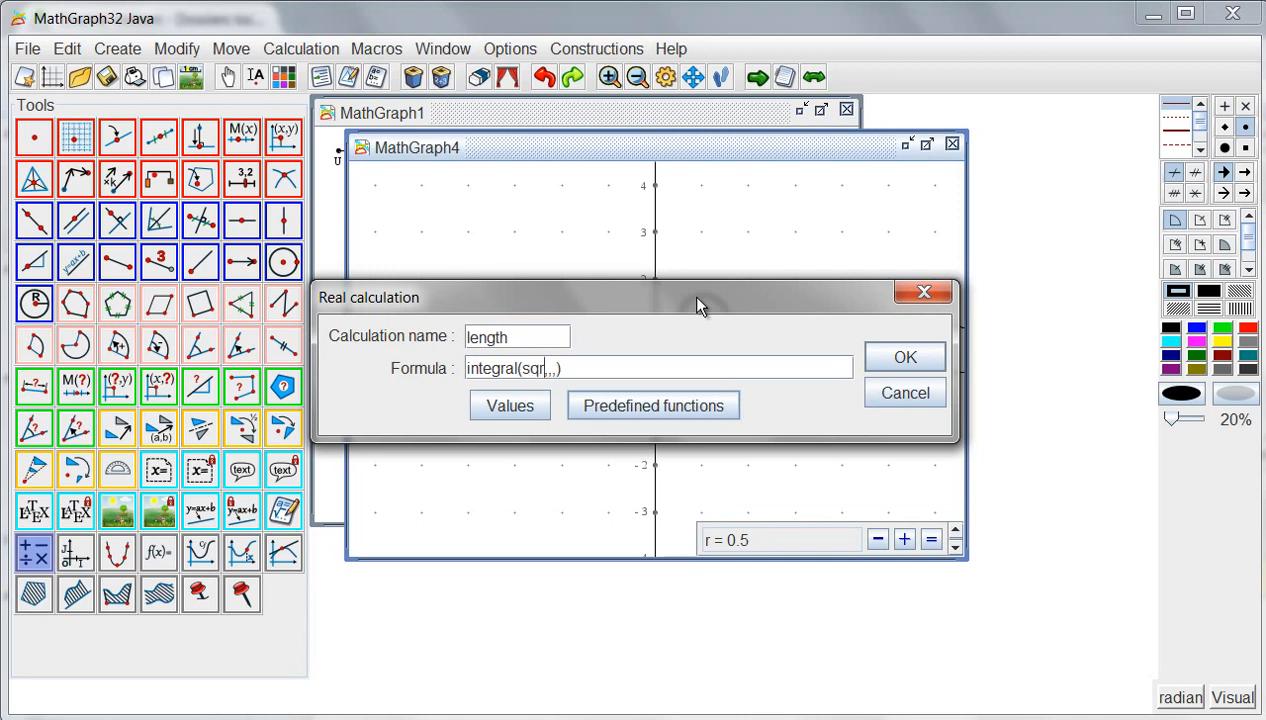
{"action": "type", "text": "(1+f'(x)^2)"}
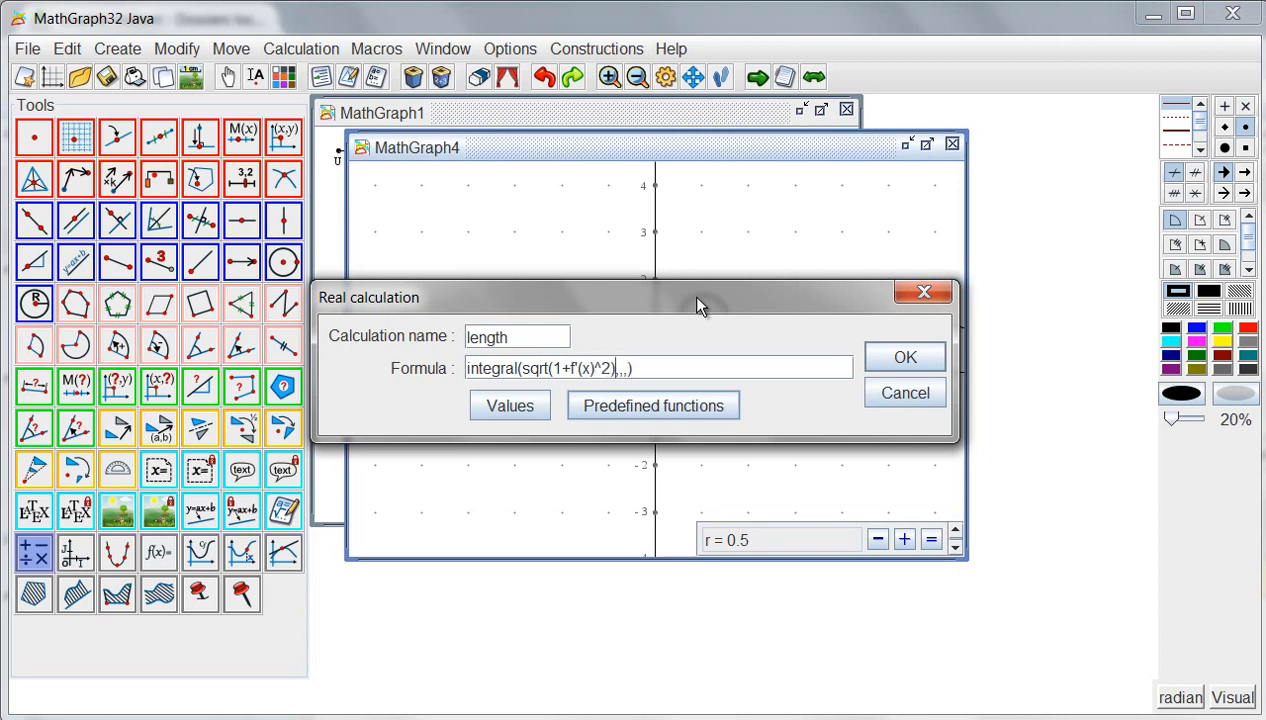
{"action": "type", "text": ")"}
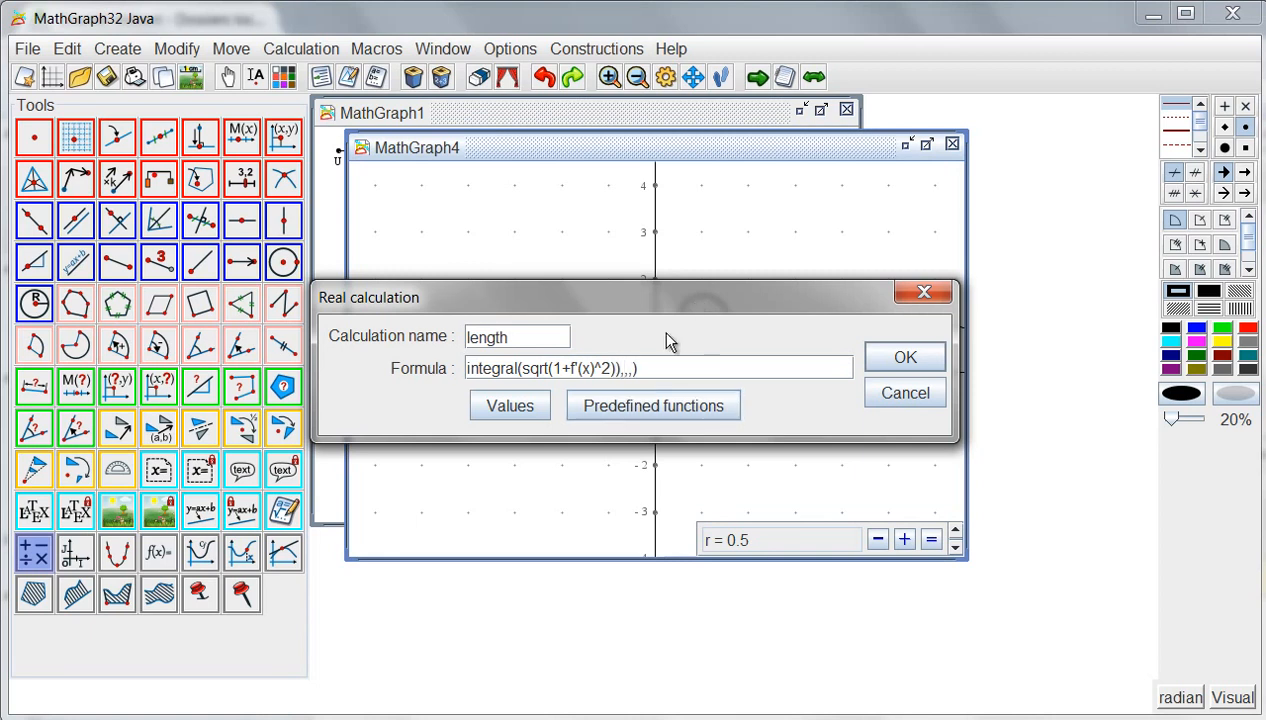
{"action": "left_click", "coordinate": [595, 370]}
{"action": "key", "text": "BackSpace"}
{"action": "type", "text": "t"}
{"action": "left_click", "coordinate": [615, 370]}
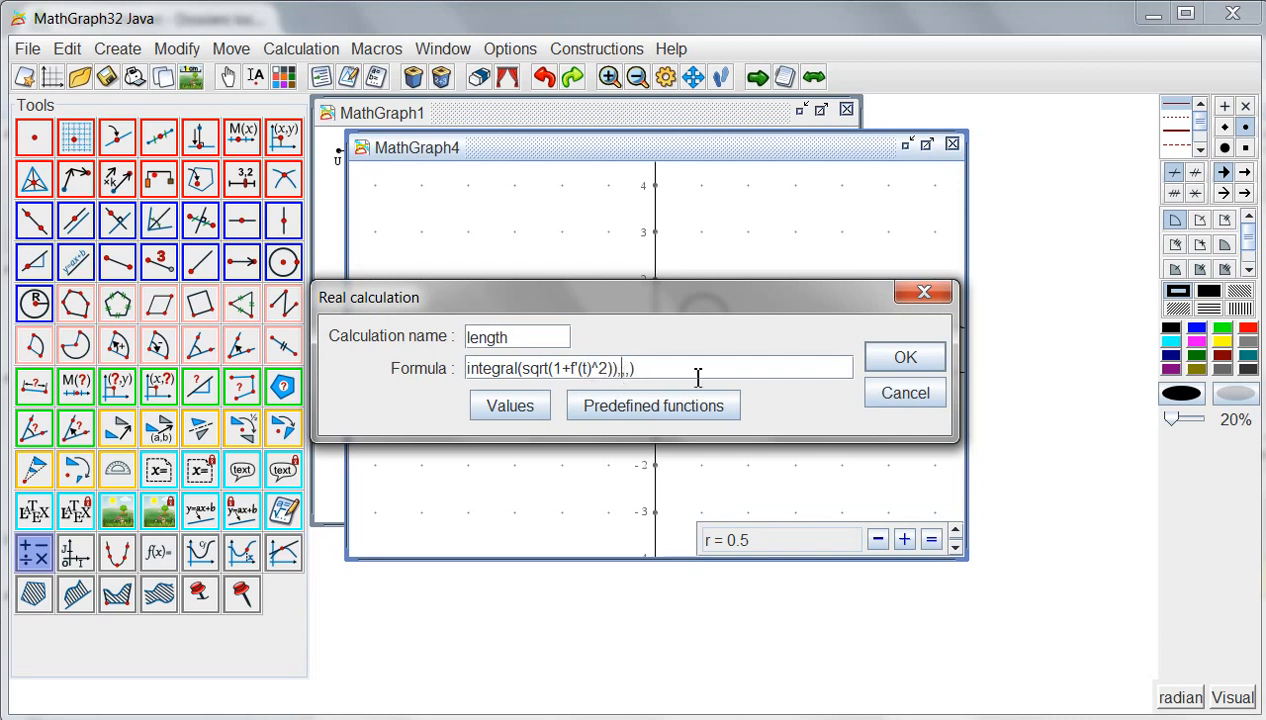
Step: Set the integration variable to t with bounds 0 and x, remove the extra closing parenthesis, and validate the length calculation
{"action": "type", "text": "t,0,x"}
{"action": "left_click", "coordinate": [872, 360]}
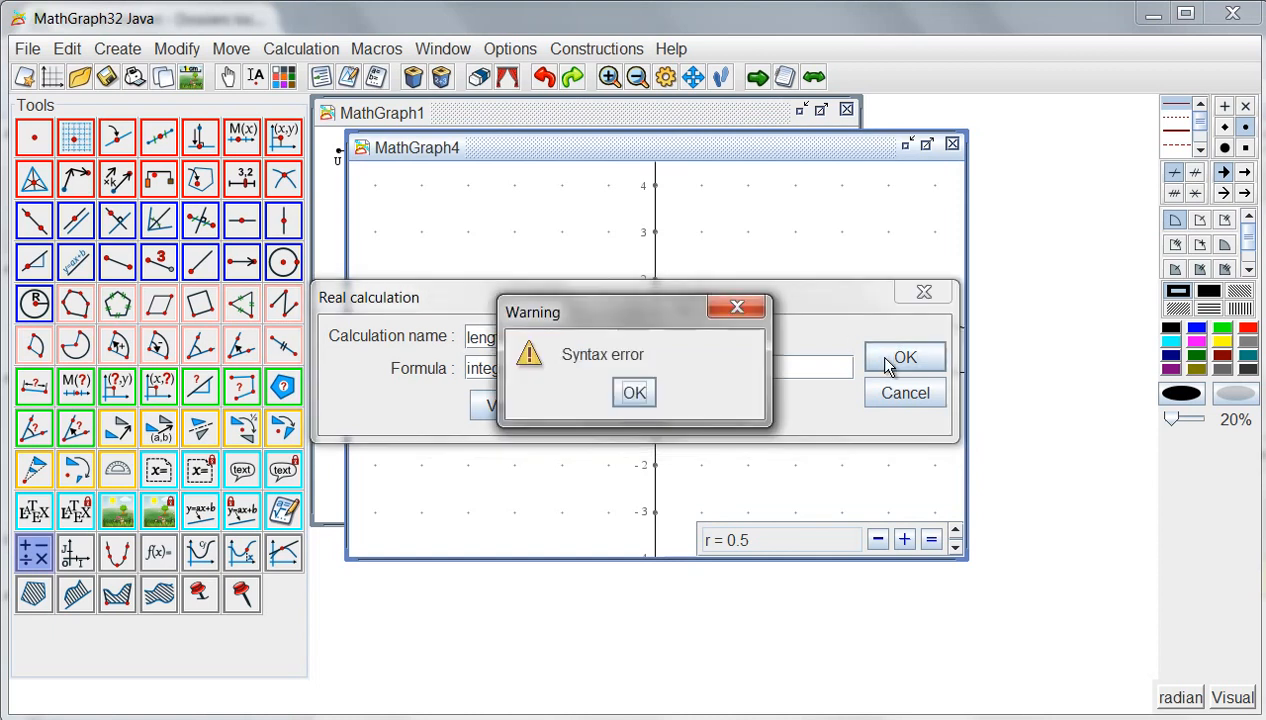
{"action": "left_click", "coordinate": [639, 392]}
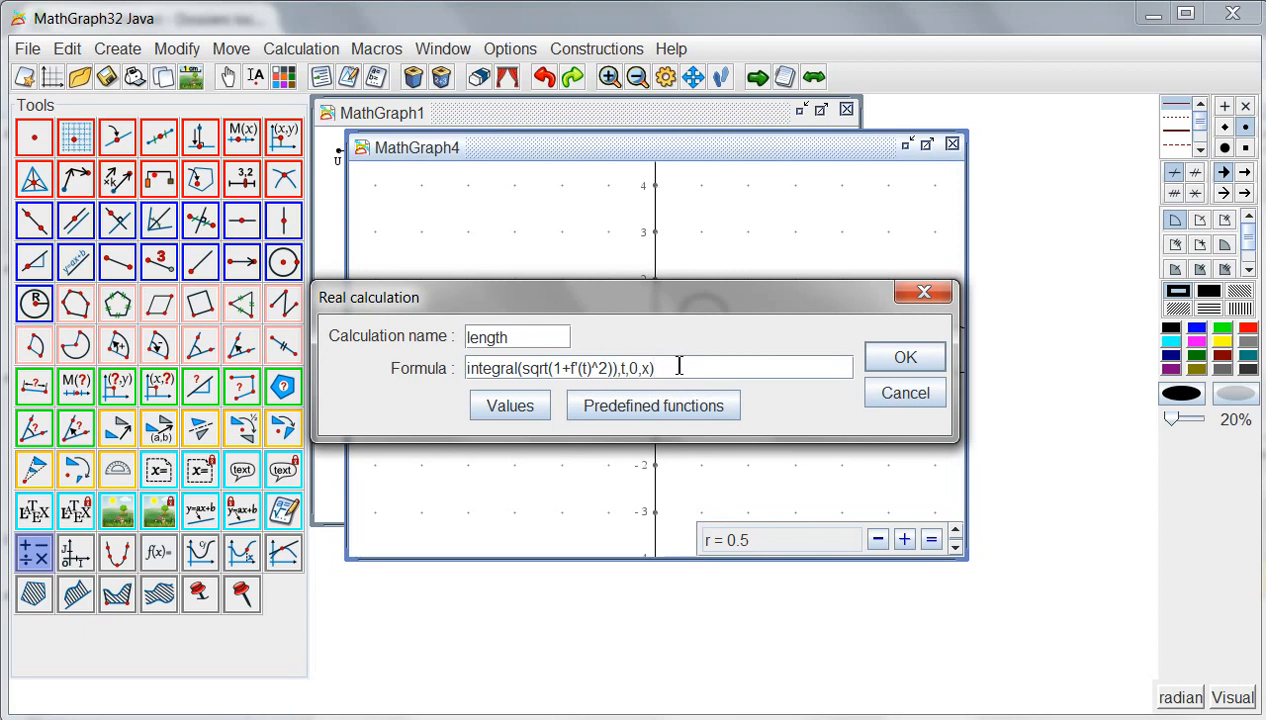
{"action": "left_click", "coordinate": [617, 369]}
{"action": "key", "text": "BackSpace"}
{"action": "key", "text": "Return"}
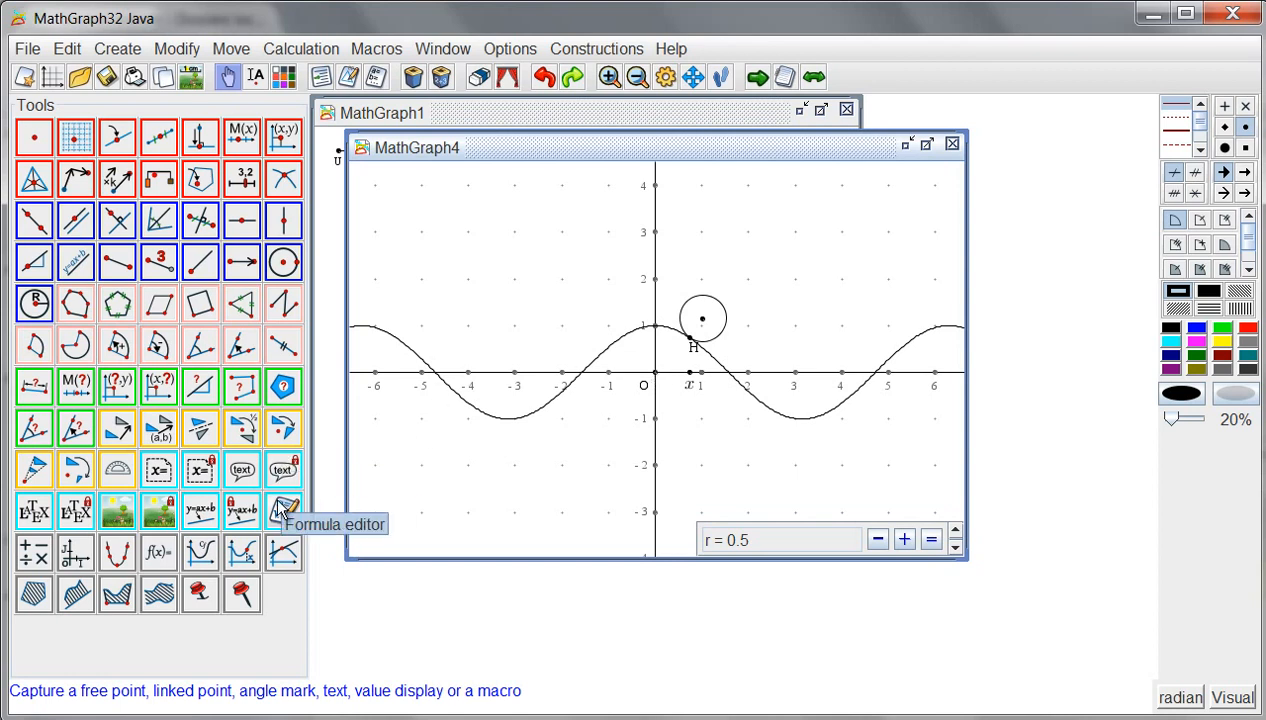
Step: Create the image of H by a rotation about the rolling circle's centre with angle -length/r
{"action": "left_click", "coordinate": [283, 437]}
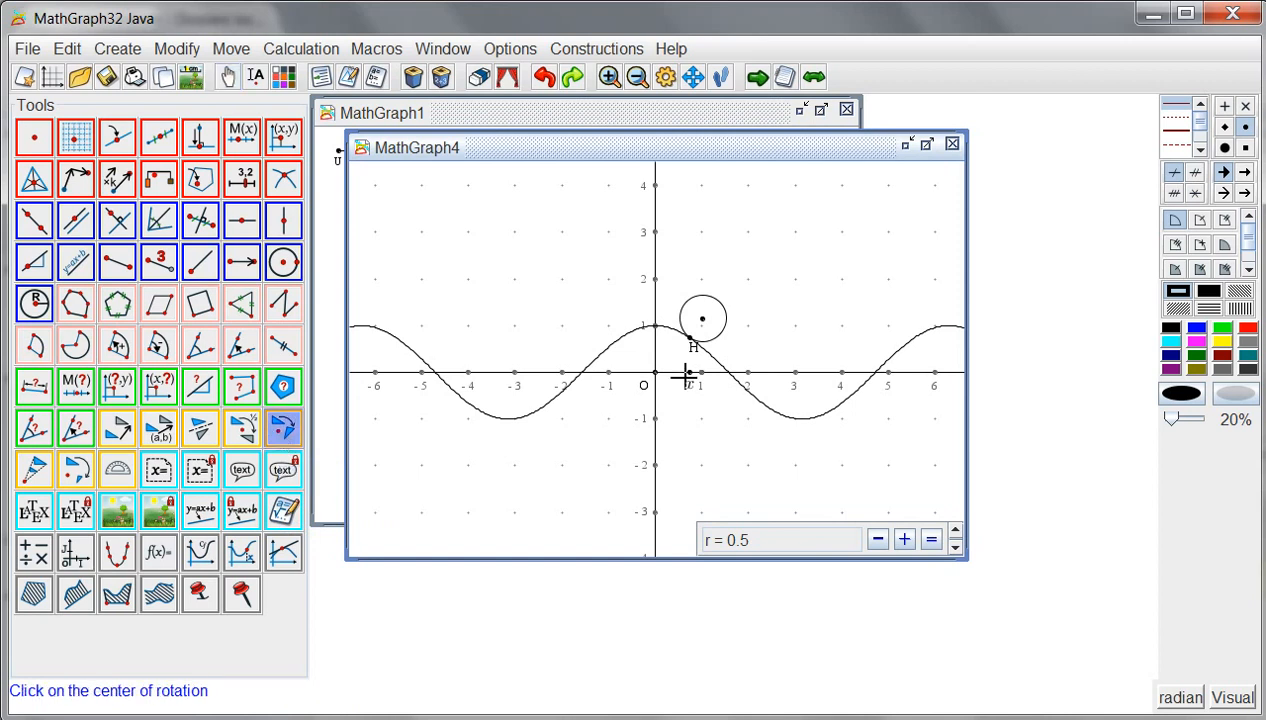
{"action": "left_click", "coordinate": [704, 320]}
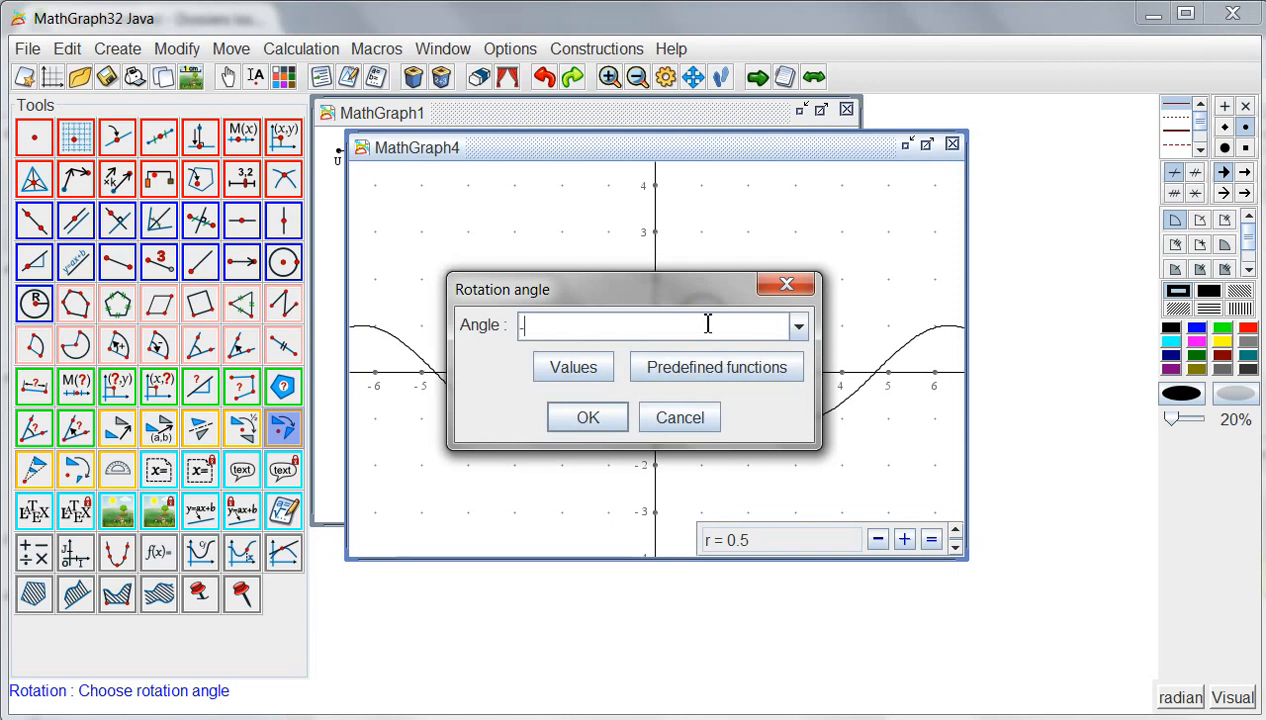
{"action": "type", "text": "-length/r"}
{"action": "left_click", "coordinate": [611, 421]}
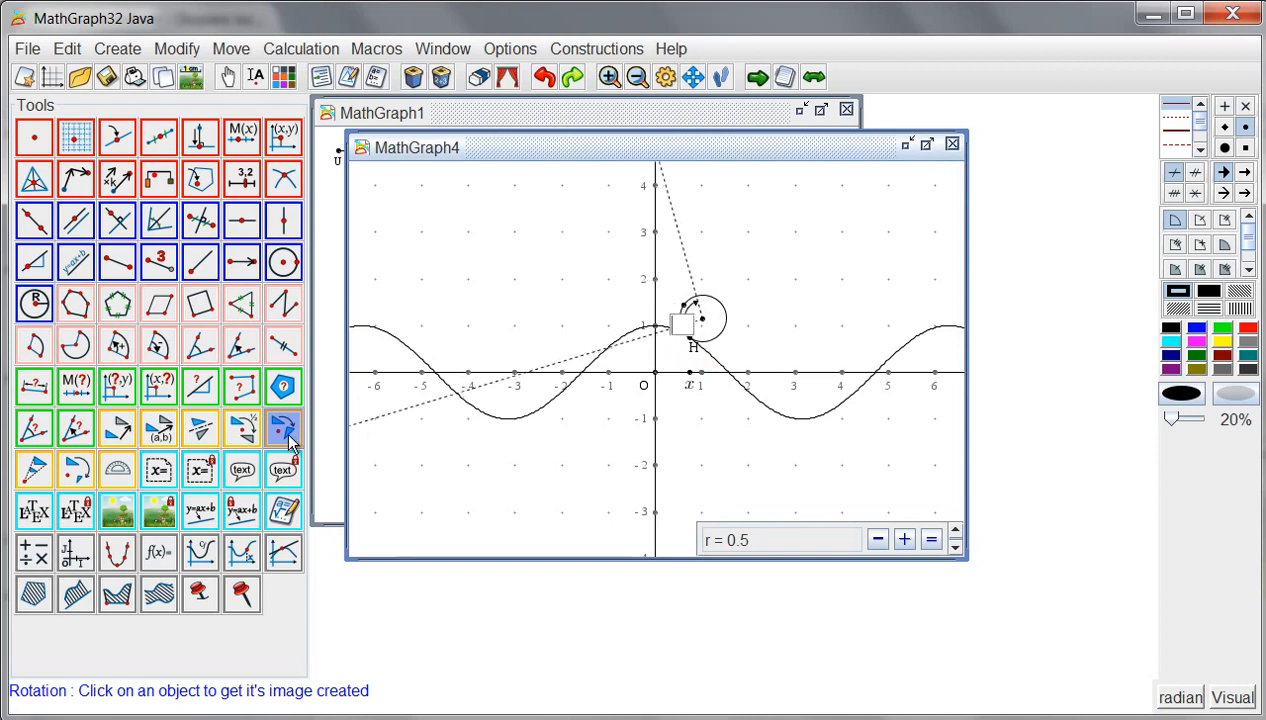
{"action": "left_click", "coordinate": [693, 346]}
Step: Rotate the new circle point successively by pi/3 about the circle's centre to get six evenly spaced points
{"action": "left_click", "coordinate": [710, 320]}
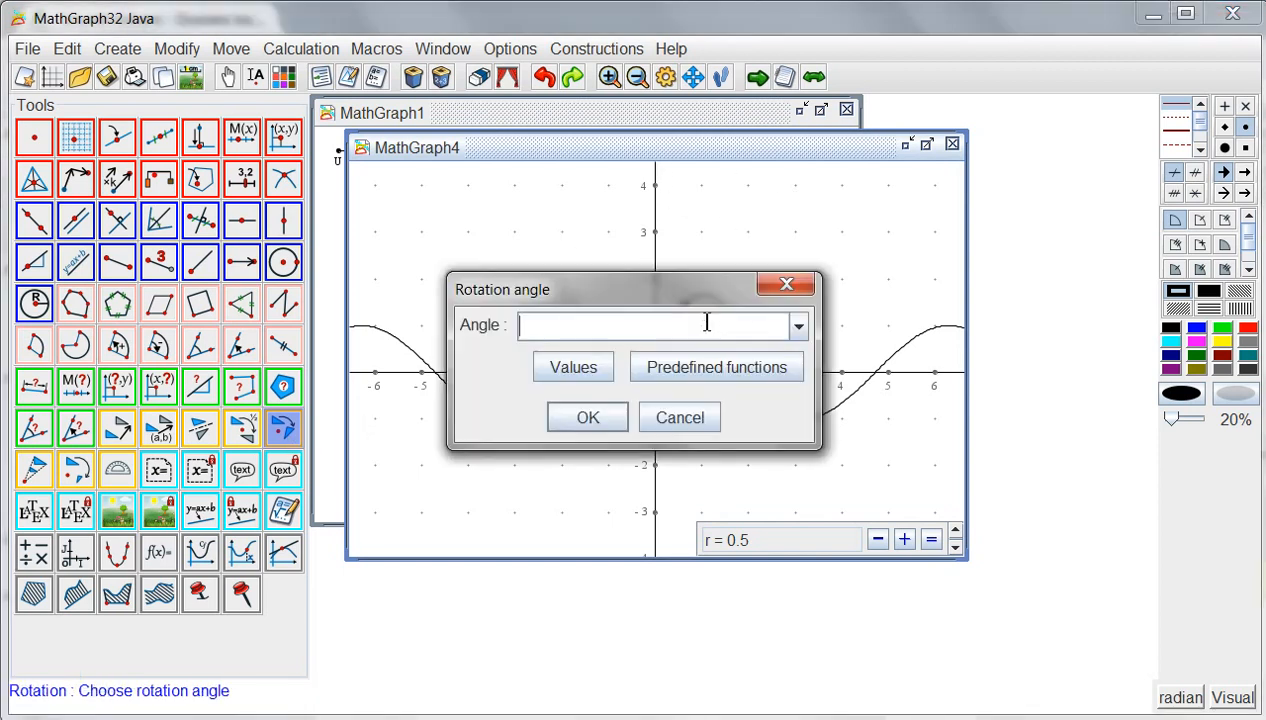
{"action": "left_click", "coordinate": [800, 327]}
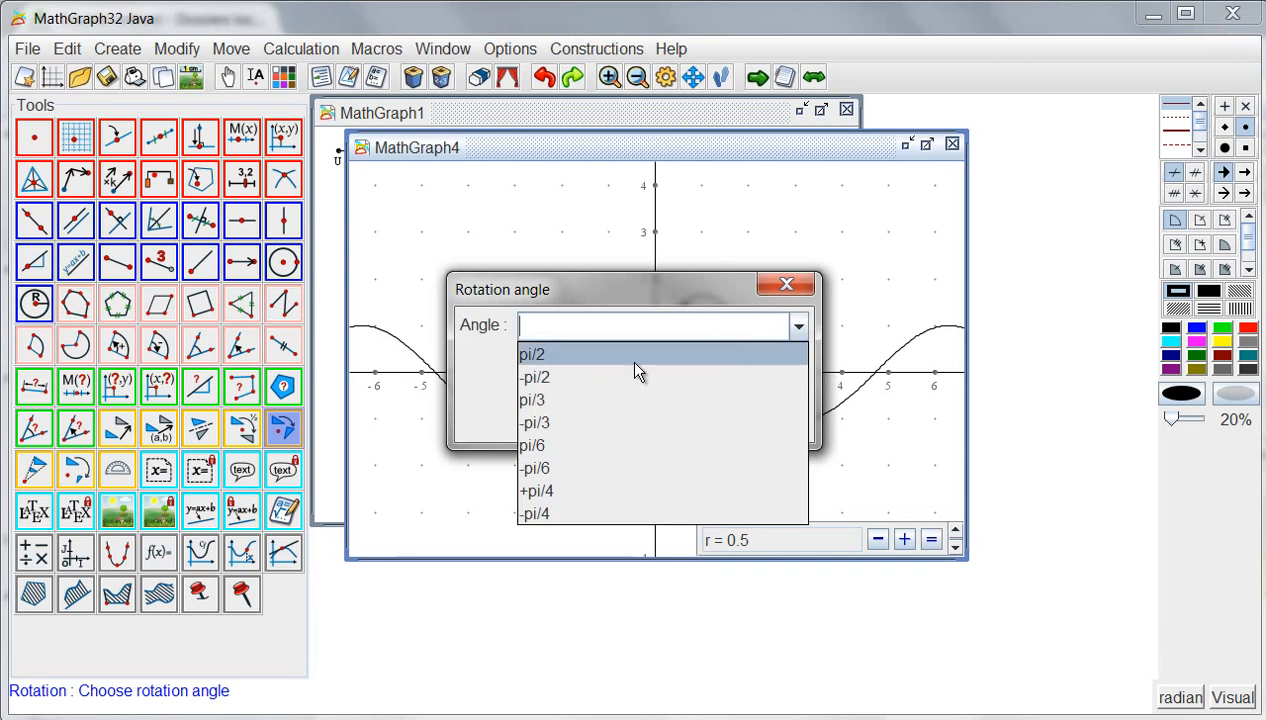
{"action": "left_click", "coordinate": [616, 401]}
{"action": "left_click", "coordinate": [589, 418]}
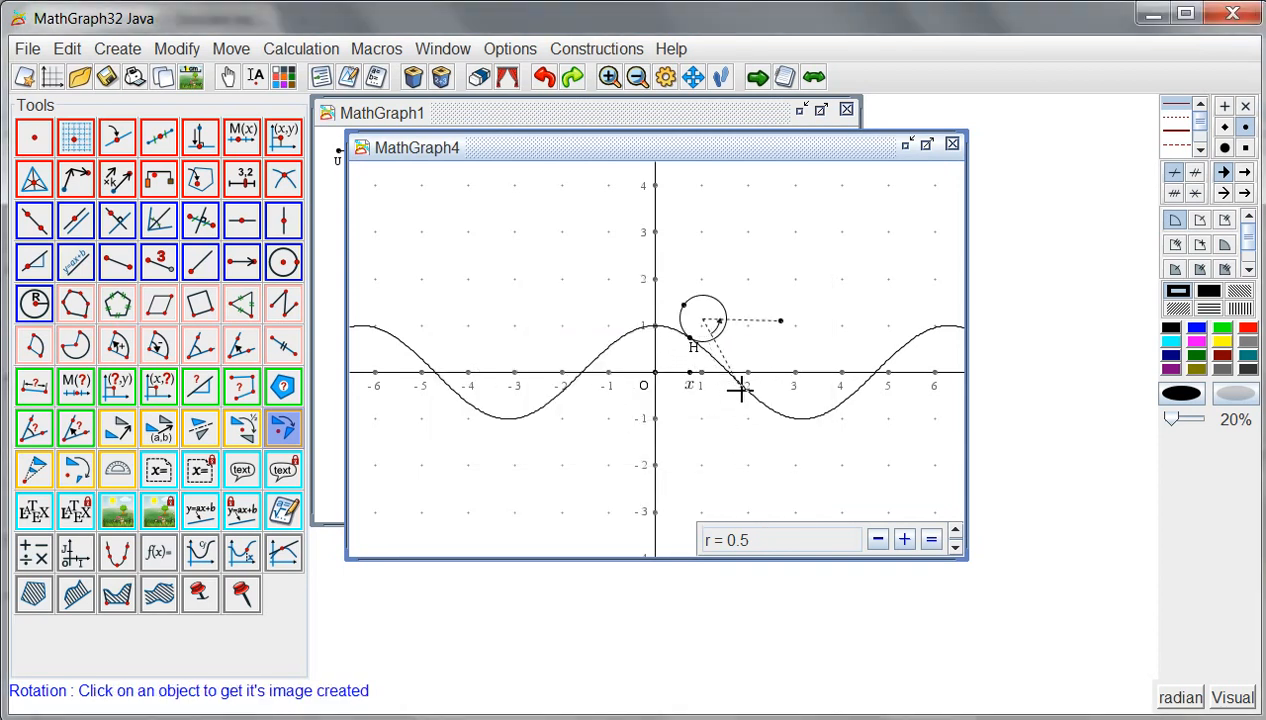
{"action": "left_click", "coordinate": [686, 306]}
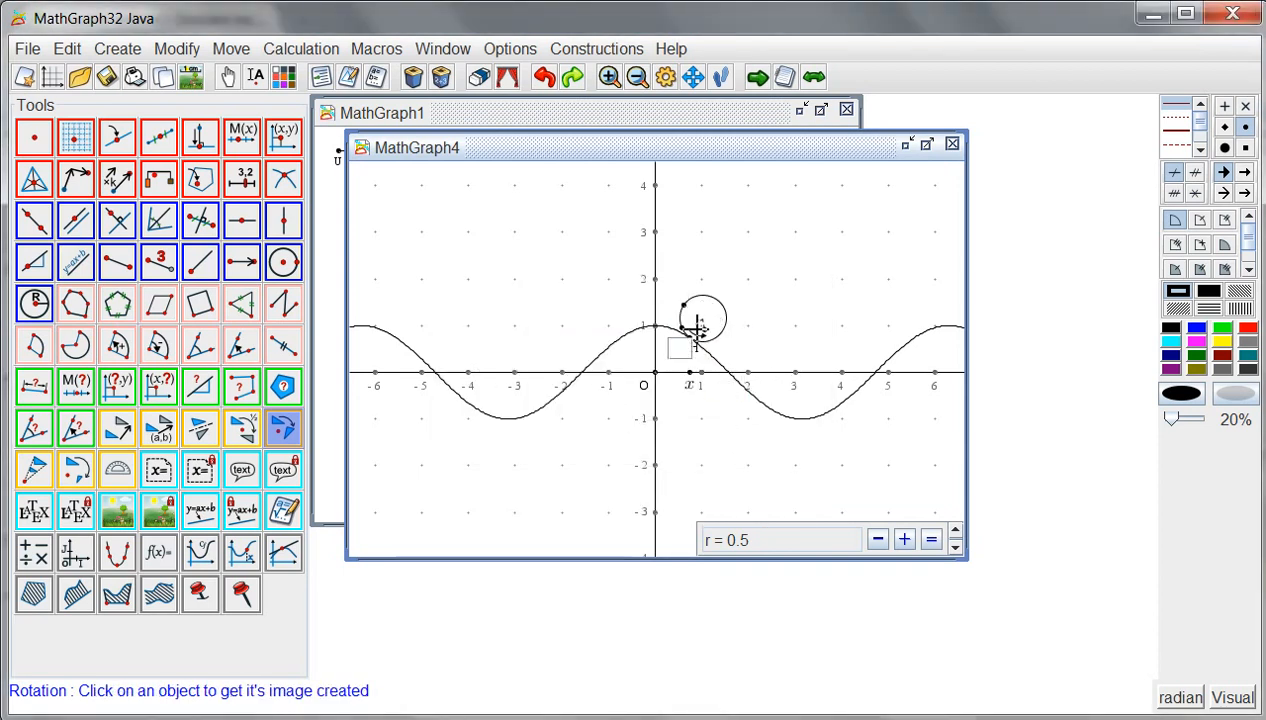
{"action": "left_click", "coordinate": [683, 330]}
{"action": "left_click", "coordinate": [702, 341]}
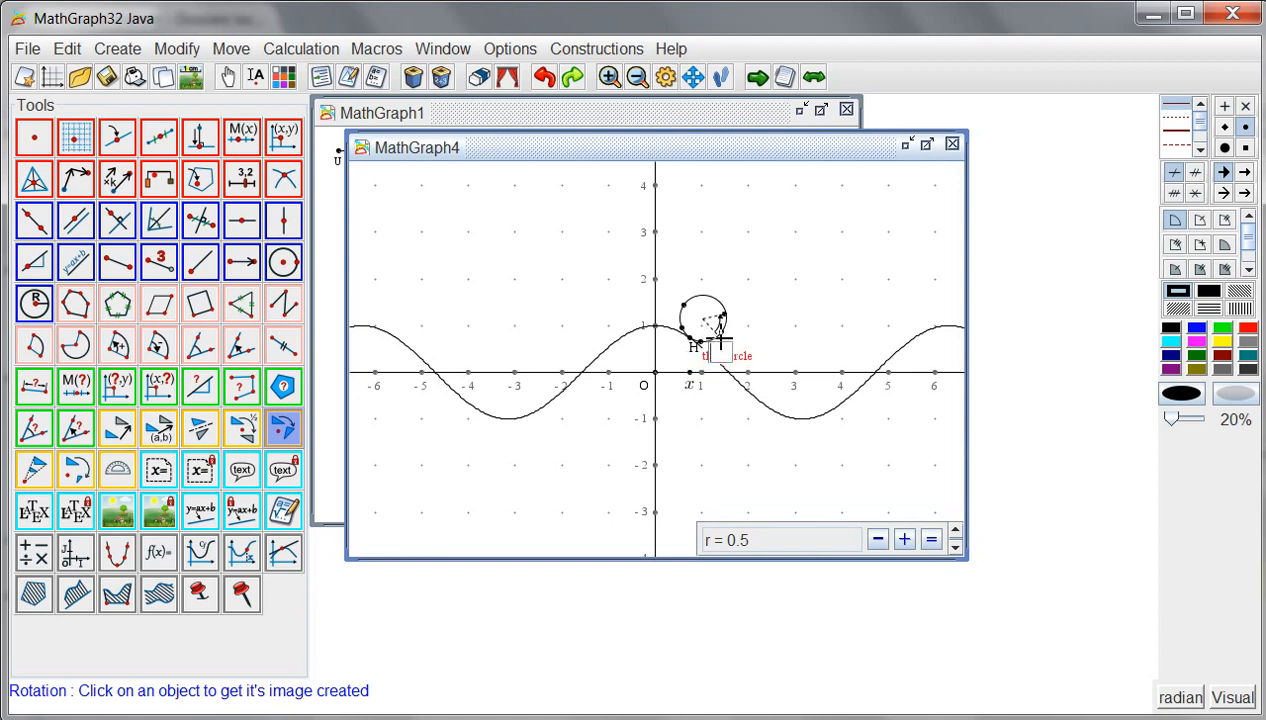
{"action": "left_click", "coordinate": [722, 333]}
{"action": "left_click", "coordinate": [727, 316]}
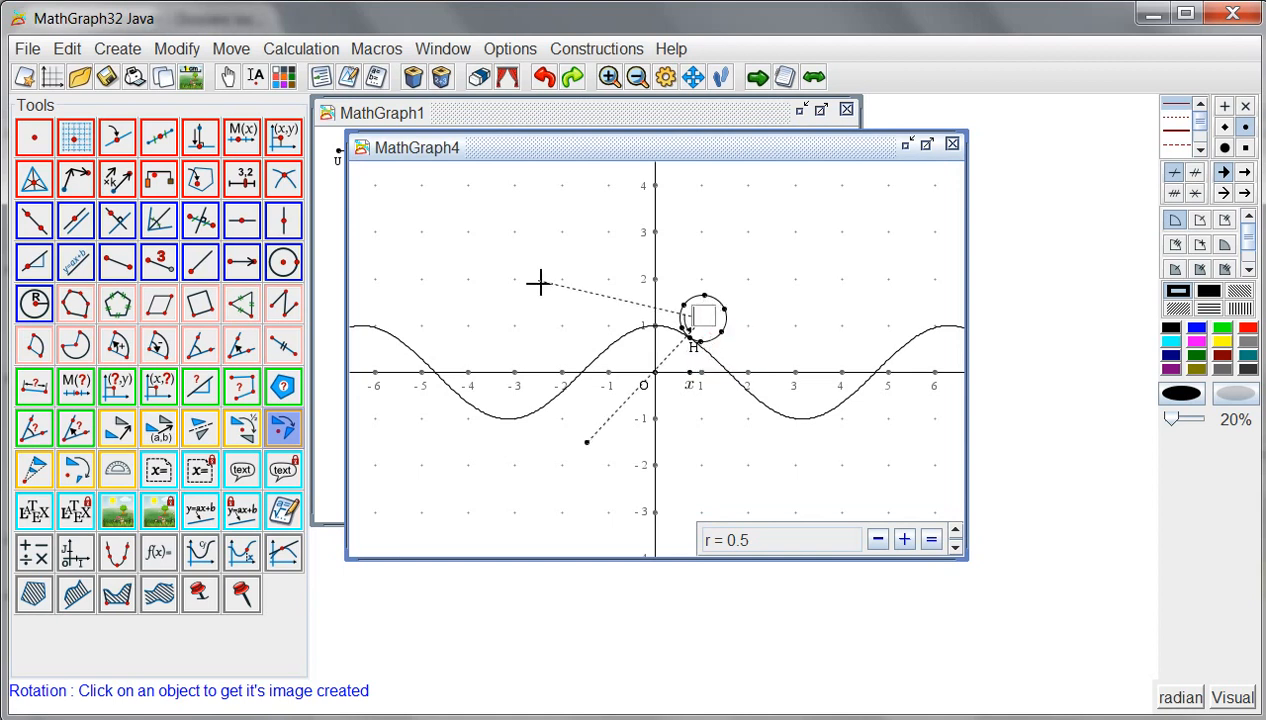
Step: Join the opposite points on the rolling circle with three segments to form its spokes
{"action": "left_click", "coordinate": [117, 261]}
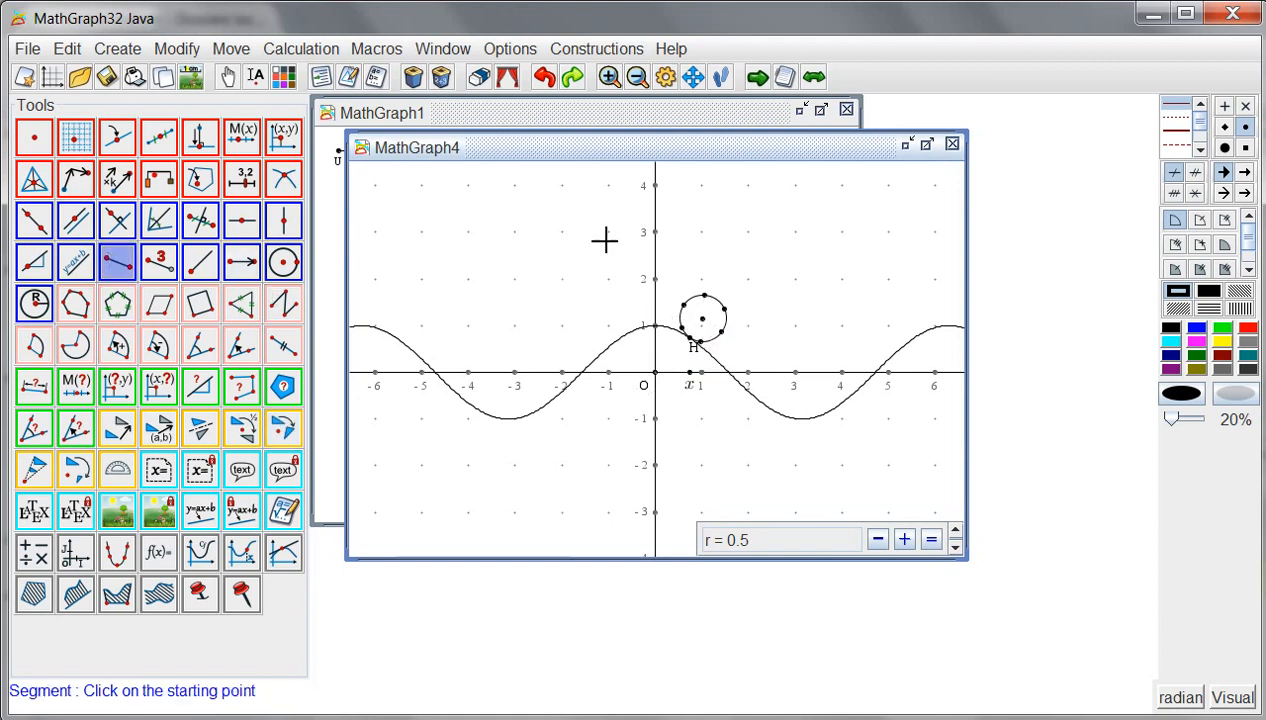
{"action": "left_click", "coordinate": [682, 304]}
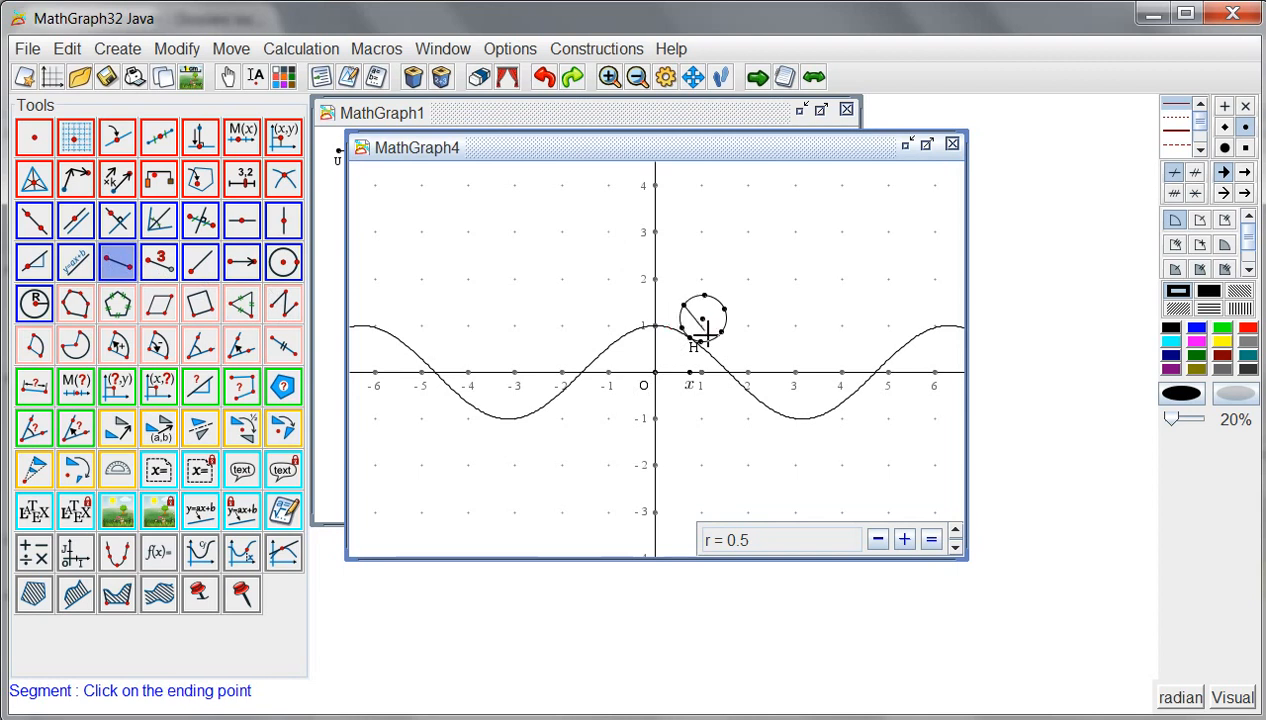
{"action": "left_click", "coordinate": [722, 331]}
{"action": "left_click", "coordinate": [703, 303]}
{"action": "left_click", "coordinate": [703, 346]}
{"action": "left_click", "coordinate": [720, 310]}
{"action": "left_click", "coordinate": [723, 313]}
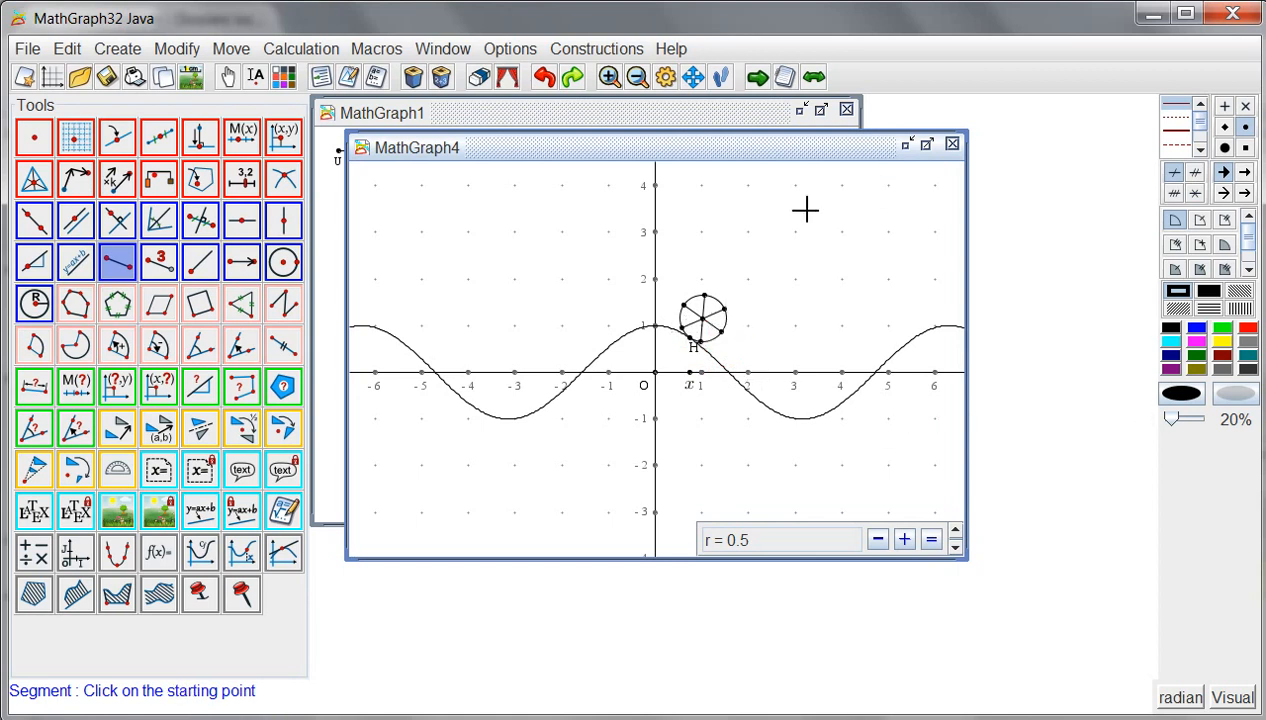
Step: Fill the rolling circle with a blue surface
{"action": "left_click", "coordinate": [1199, 330]}
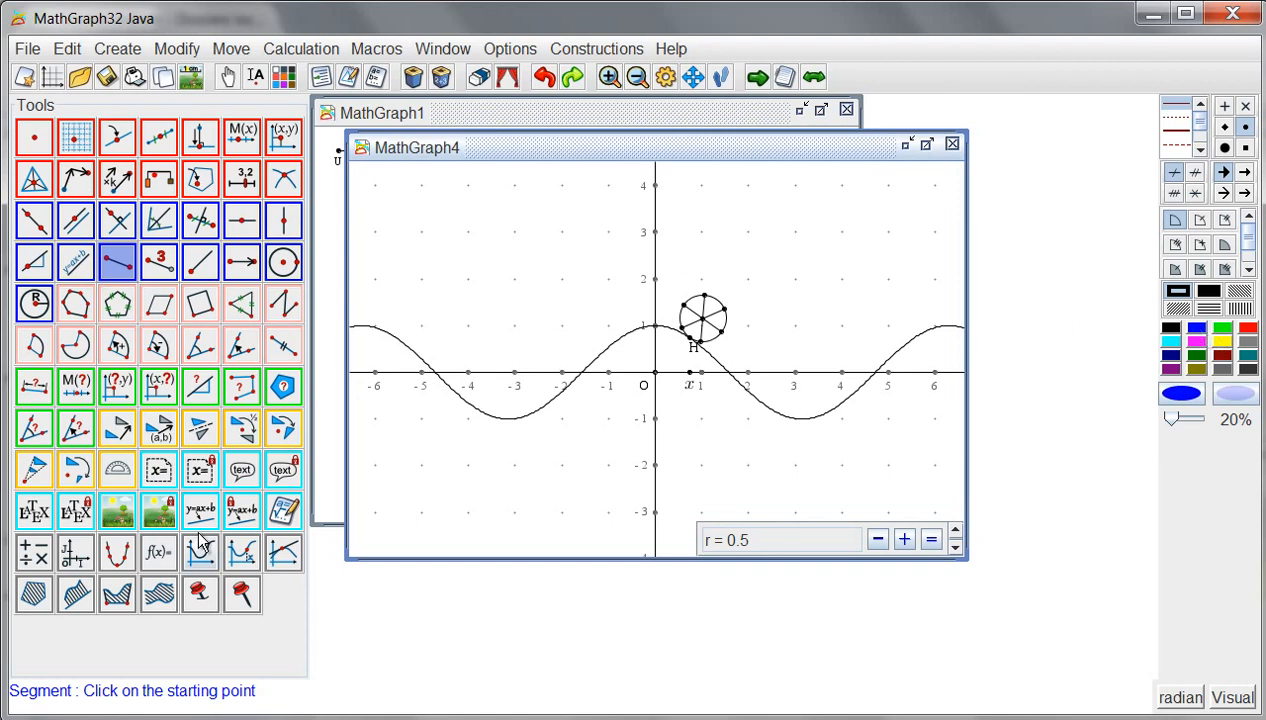
{"action": "left_click", "coordinate": [34, 595]}
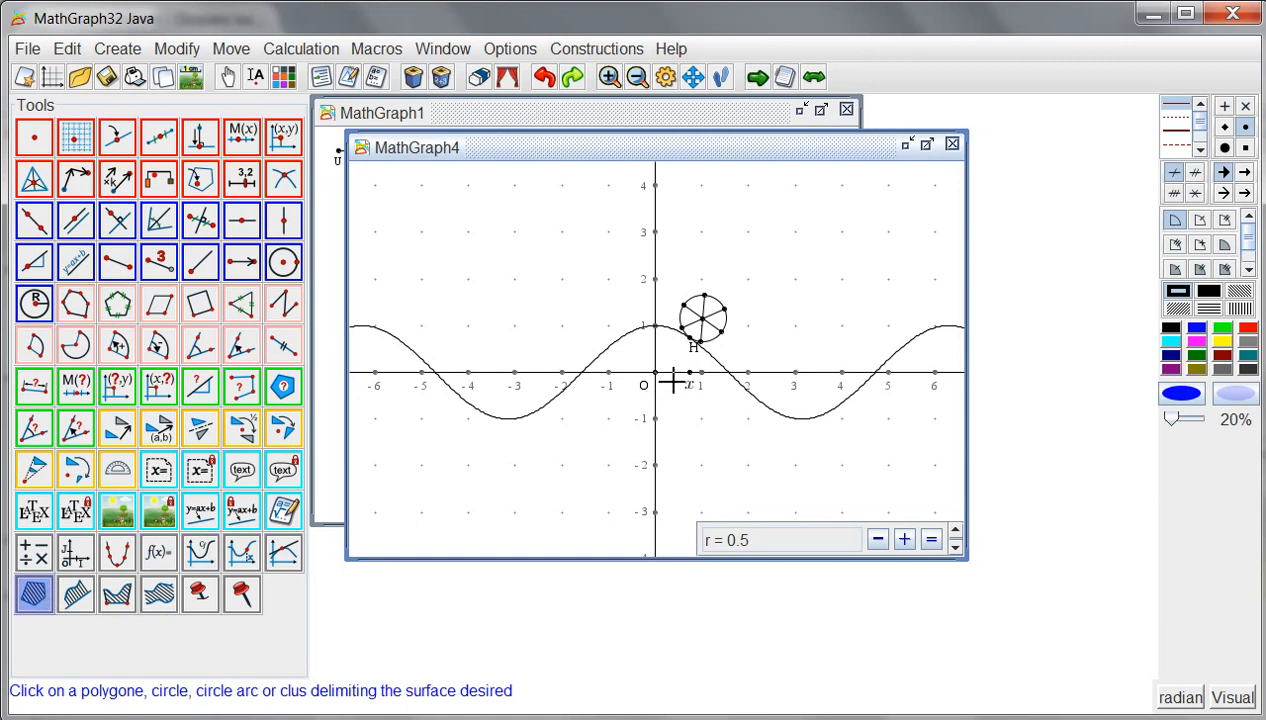
{"action": "left_click", "coordinate": [716, 305]}
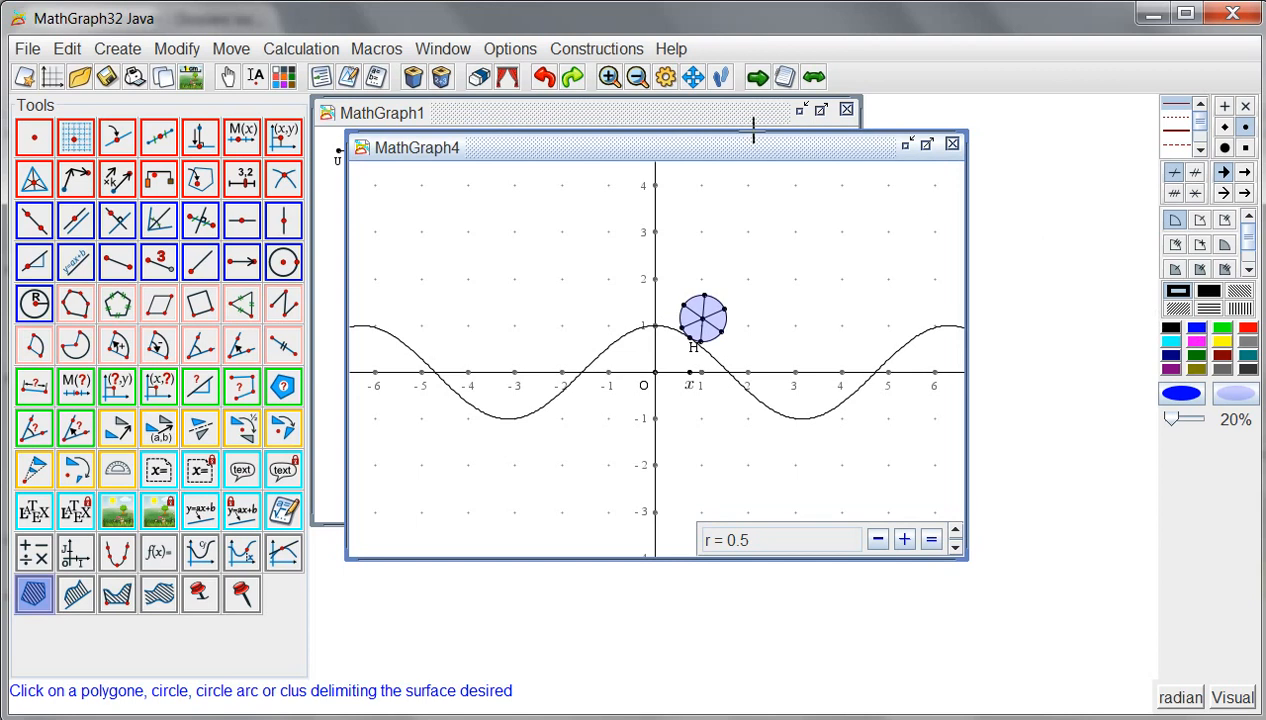
Step: Place a linked point animation macro at the figure's upper-left corner, titled Animation, with 500 transition points
{"action": "left_click", "coordinate": [374, 48]}
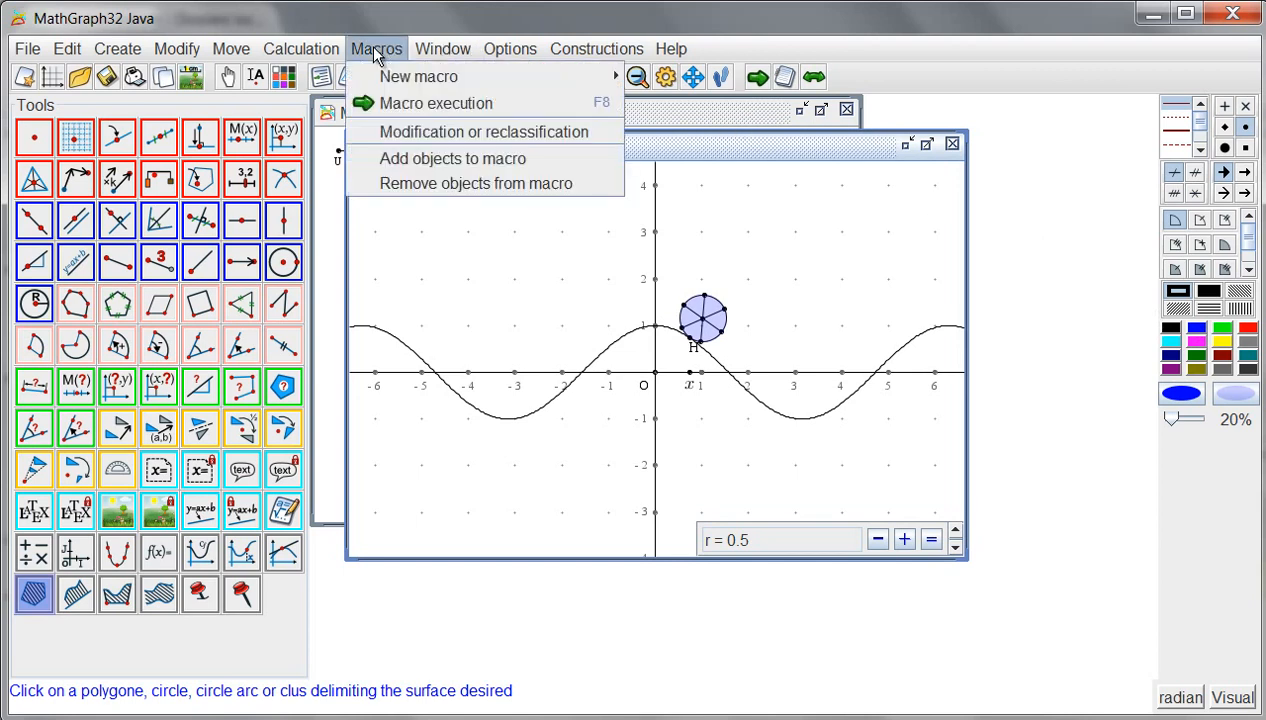
{"action": "mouse_move", "coordinate": [513, 70]}
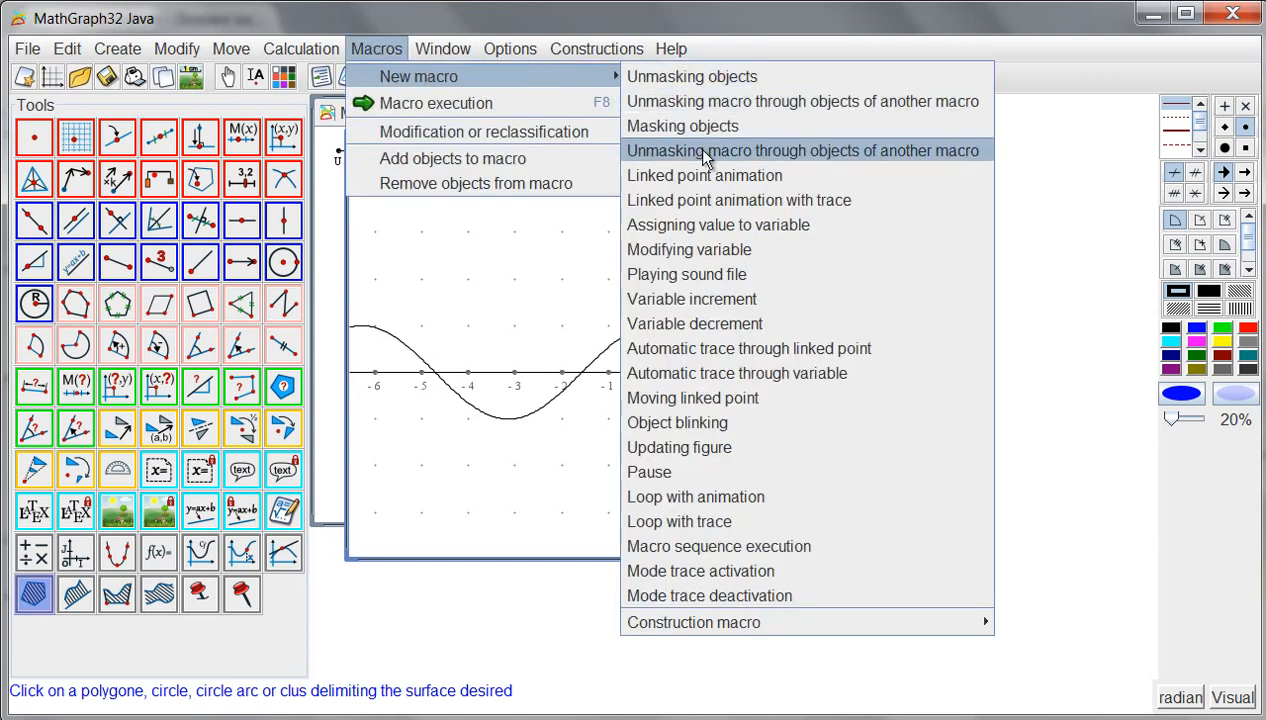
{"action": "left_click", "coordinate": [722, 177]}
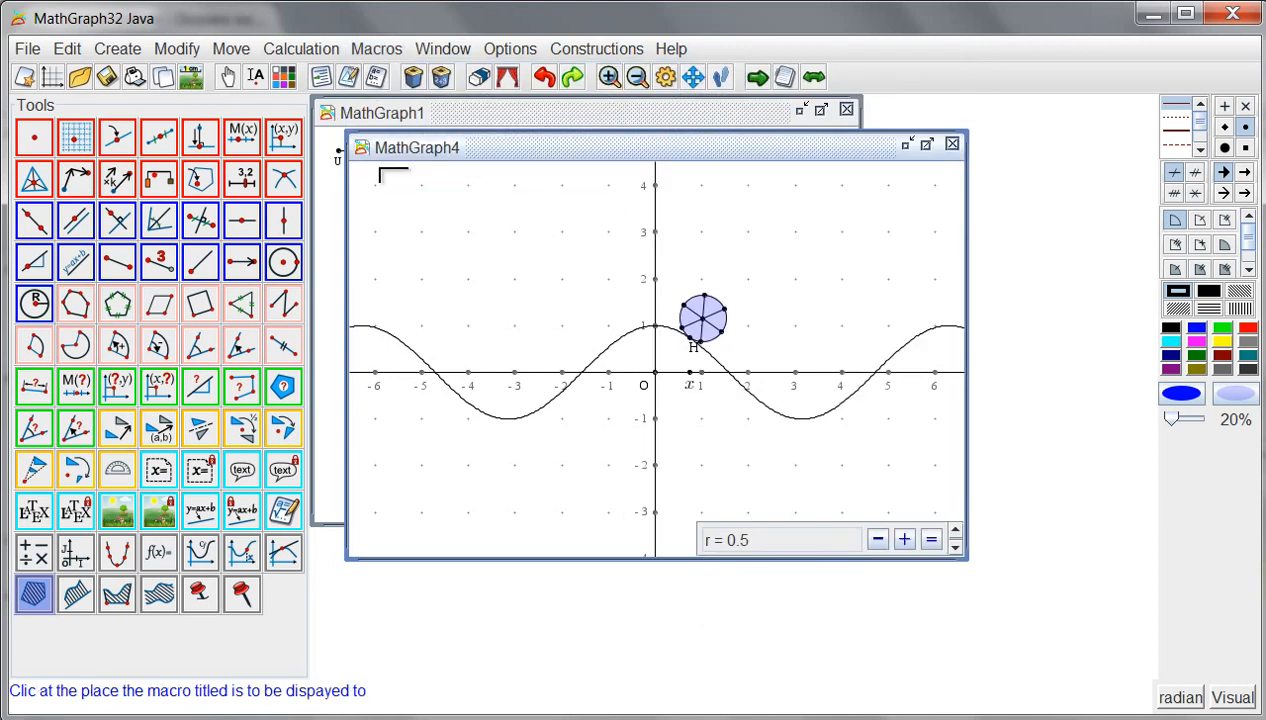
{"action": "left_click", "coordinate": [357, 171]}
{"action": "left_click", "coordinate": [402, 95]}
{"action": "type", "text": "A"}
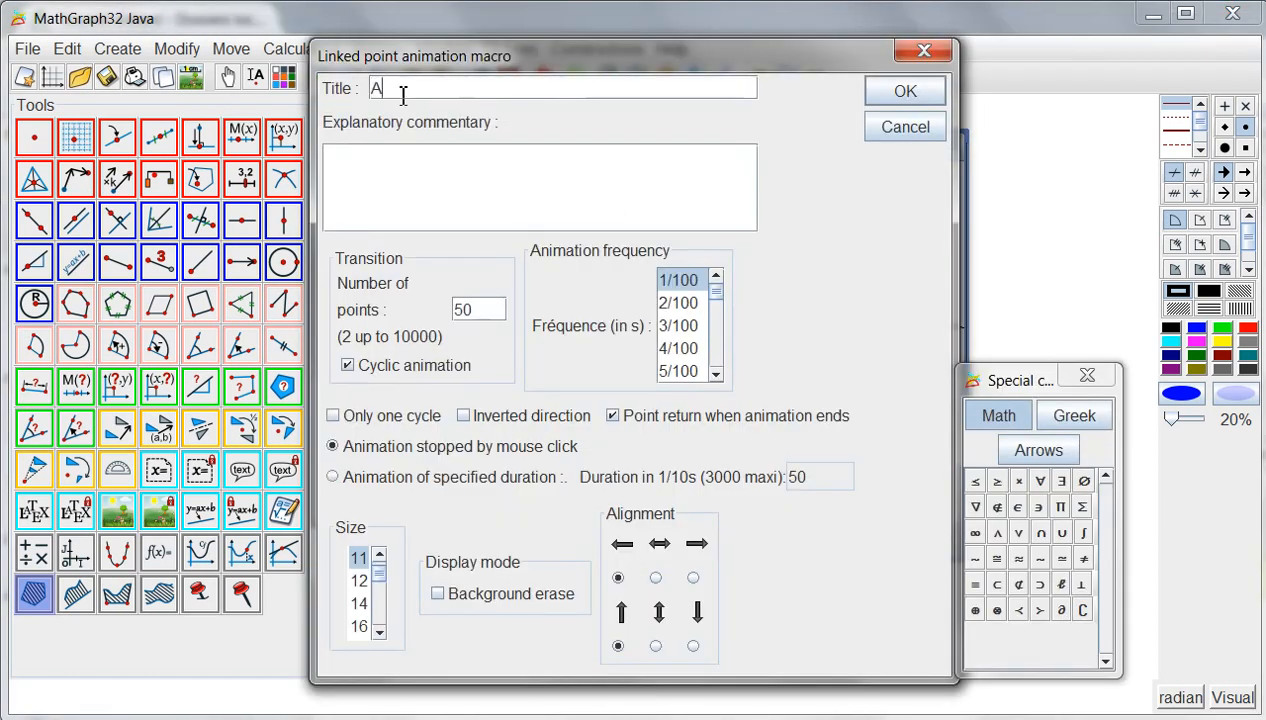
{"action": "type", "text": "nimation"}
{"action": "left_click", "coordinate": [493, 316]}
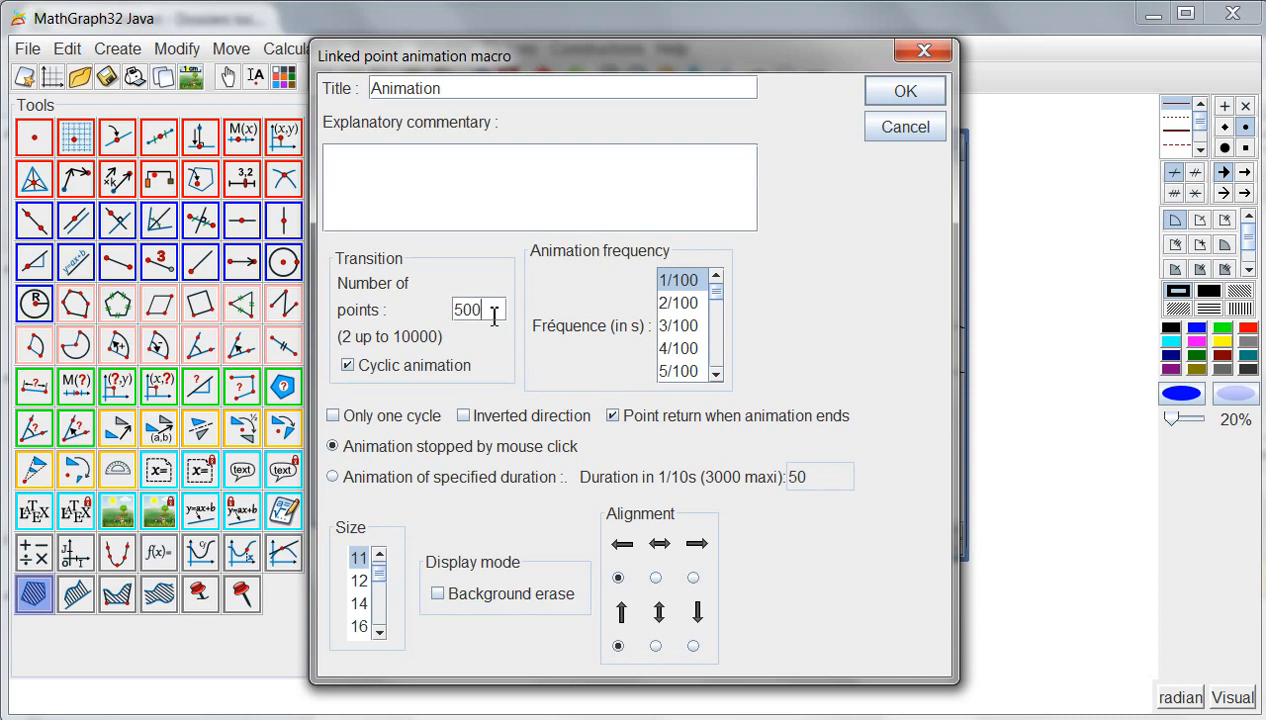
Step: Enable background erase with a pale lavender colour for the macro, validate it, and assign point x as the animated point
{"action": "left_click", "coordinate": [463, 598]}
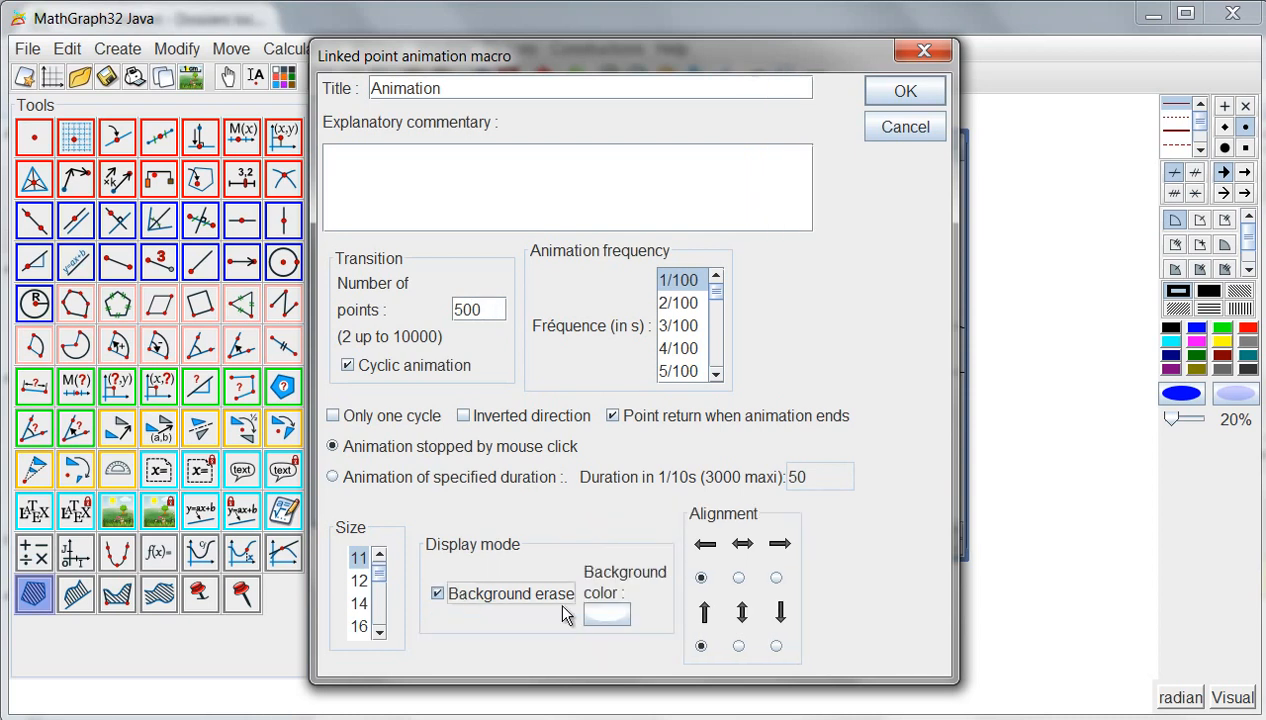
{"action": "left_click", "coordinate": [604, 614]}
{"action": "left_click", "coordinate": [544, 325]}
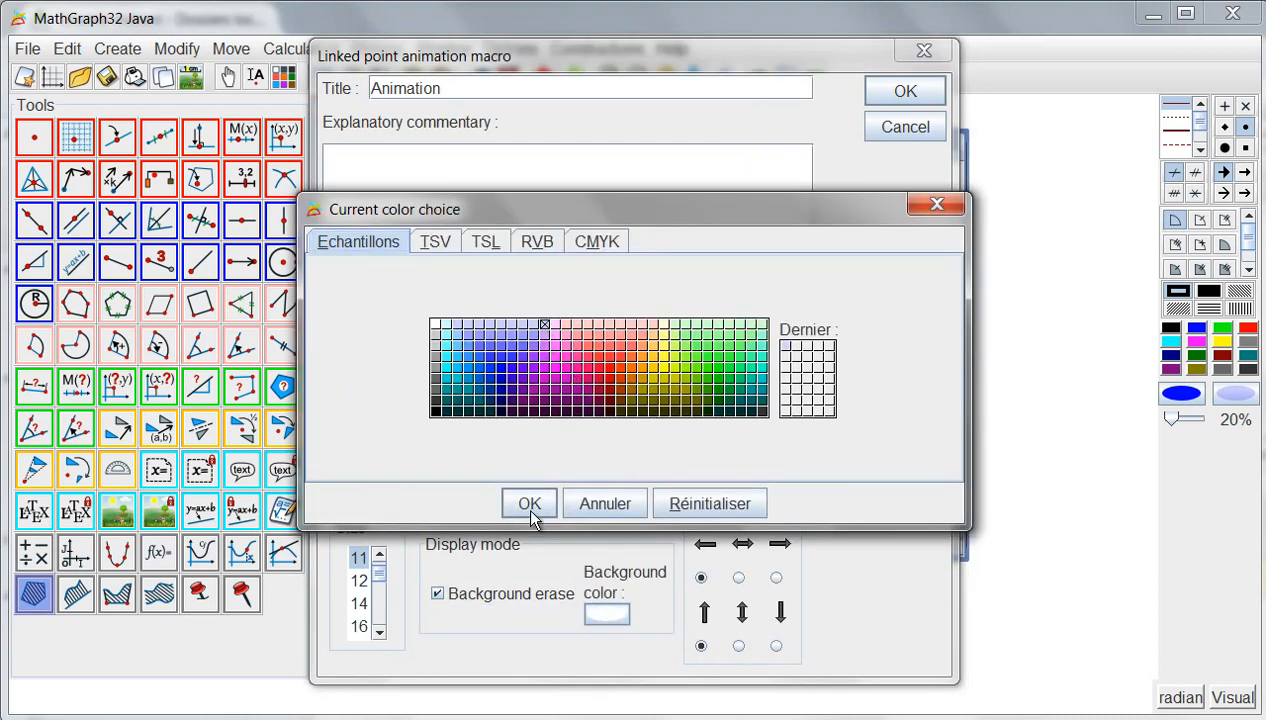
{"action": "left_click", "coordinate": [529, 504]}
{"action": "left_click", "coordinate": [888, 96]}
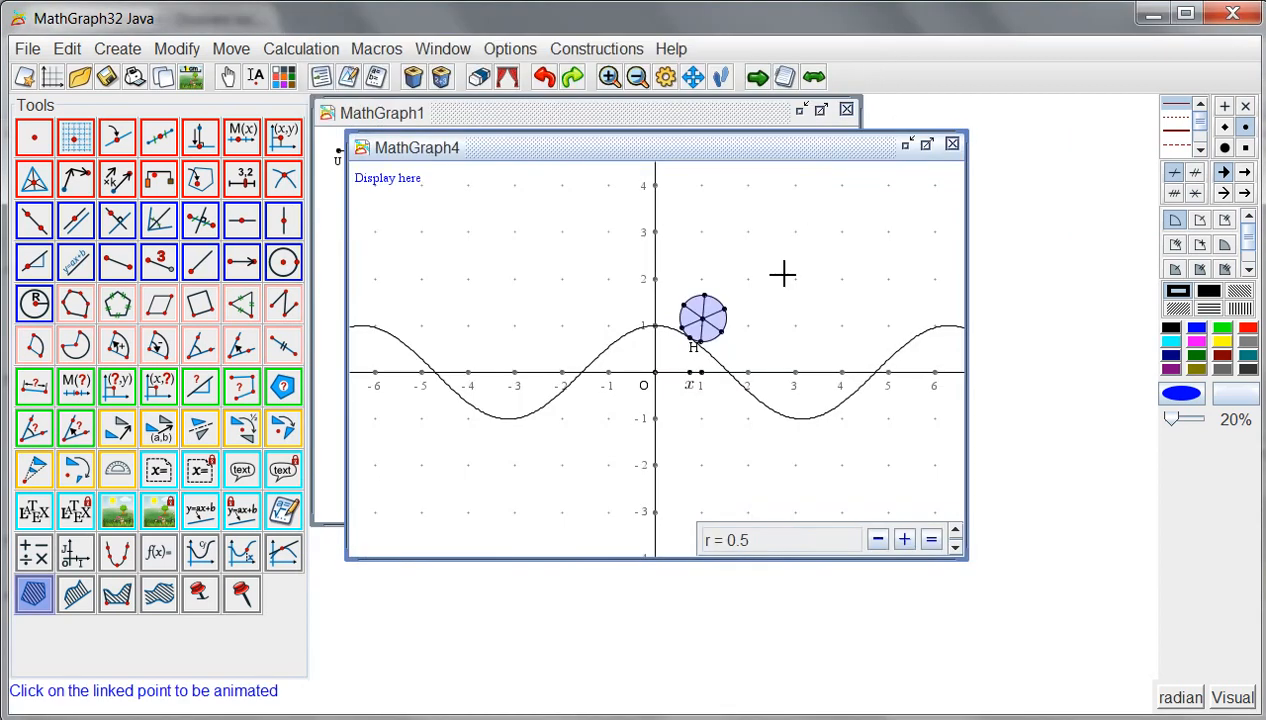
{"action": "left_click", "coordinate": [694, 374]}
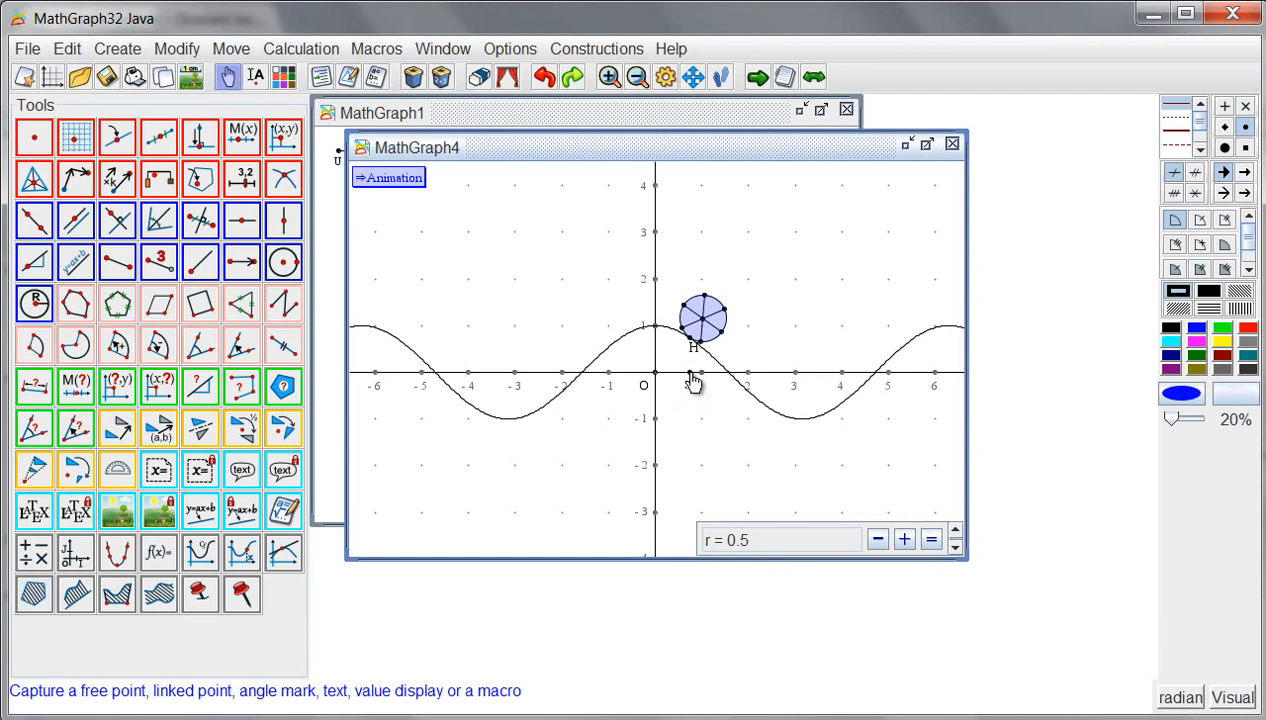
Step: Run the Animation macro and vary the radius r up and down while it plays, finishing at 0.7
{"action": "left_click", "coordinate": [757, 80]}
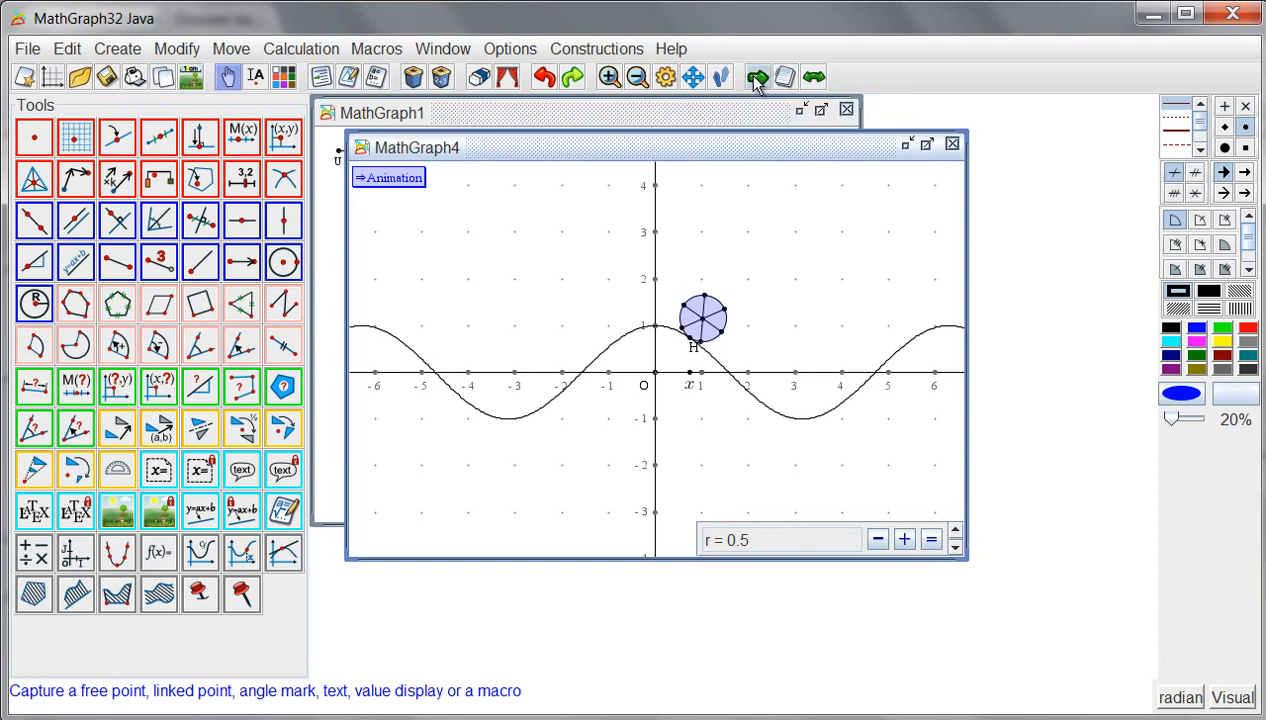
{"action": "left_click", "coordinate": [389, 179]}
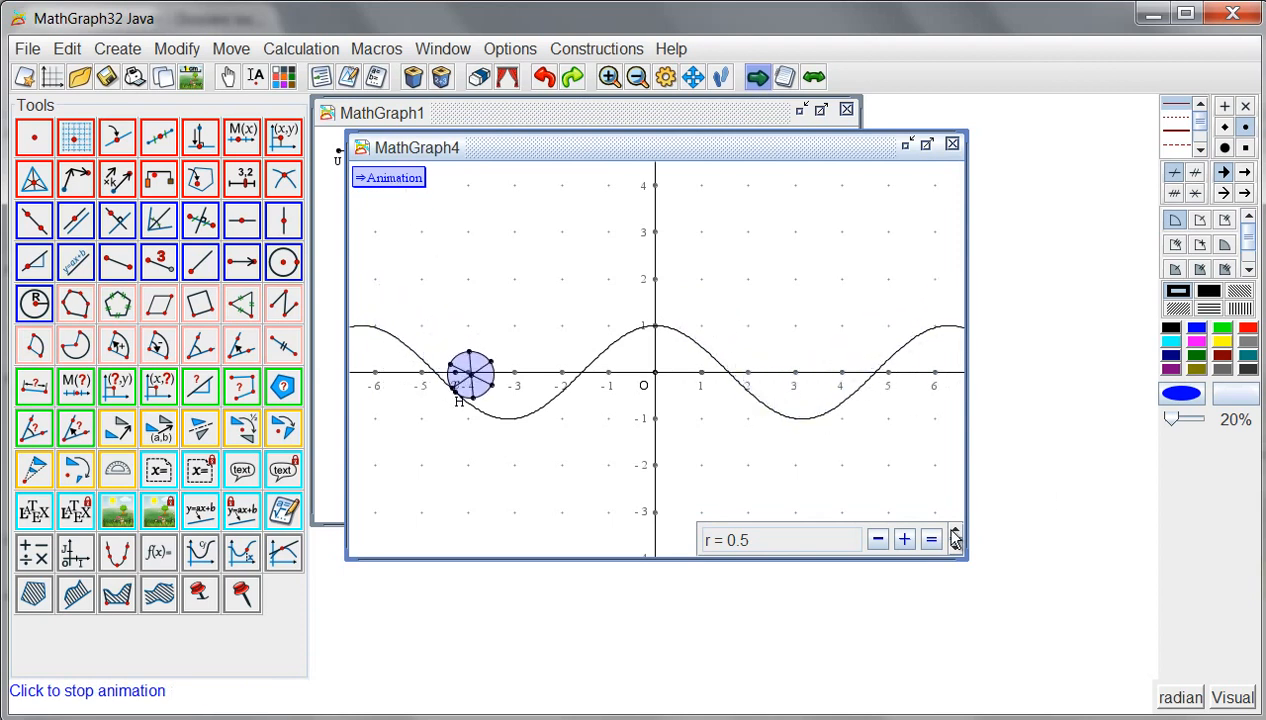
{"action": "left_click", "coordinate": [904, 540]}
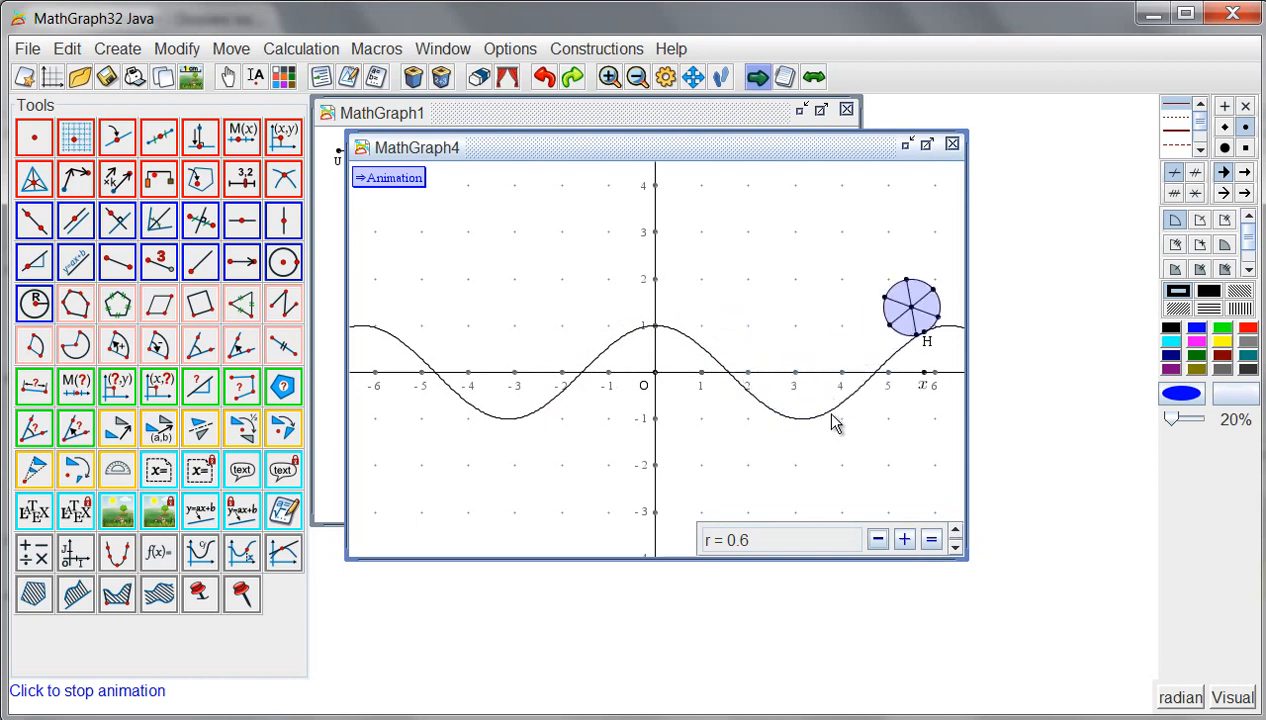
{"action": "left_click", "coordinate": [904, 540]}
{"action": "left_click", "coordinate": [877, 540]}
{"action": "left_click", "coordinate": [877, 540]}
{"action": "left_click", "coordinate": [877, 540]}
{"action": "left_click", "coordinate": [904, 540]}
{"action": "left_click", "coordinate": [904, 540]}
{"action": "left_click", "coordinate": [904, 540]}
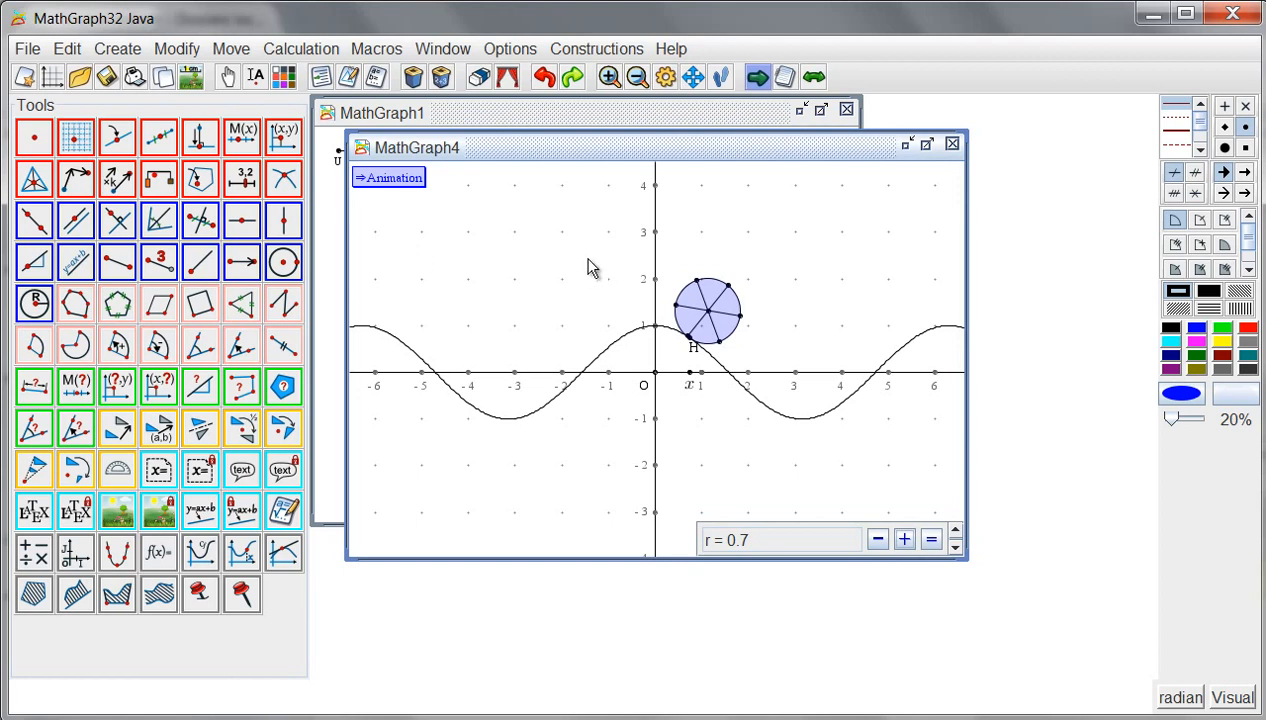
Step: Place a red linked point near the middle of the rolling circle's upper-right spoke
{"action": "left_click", "coordinate": [1248, 329]}
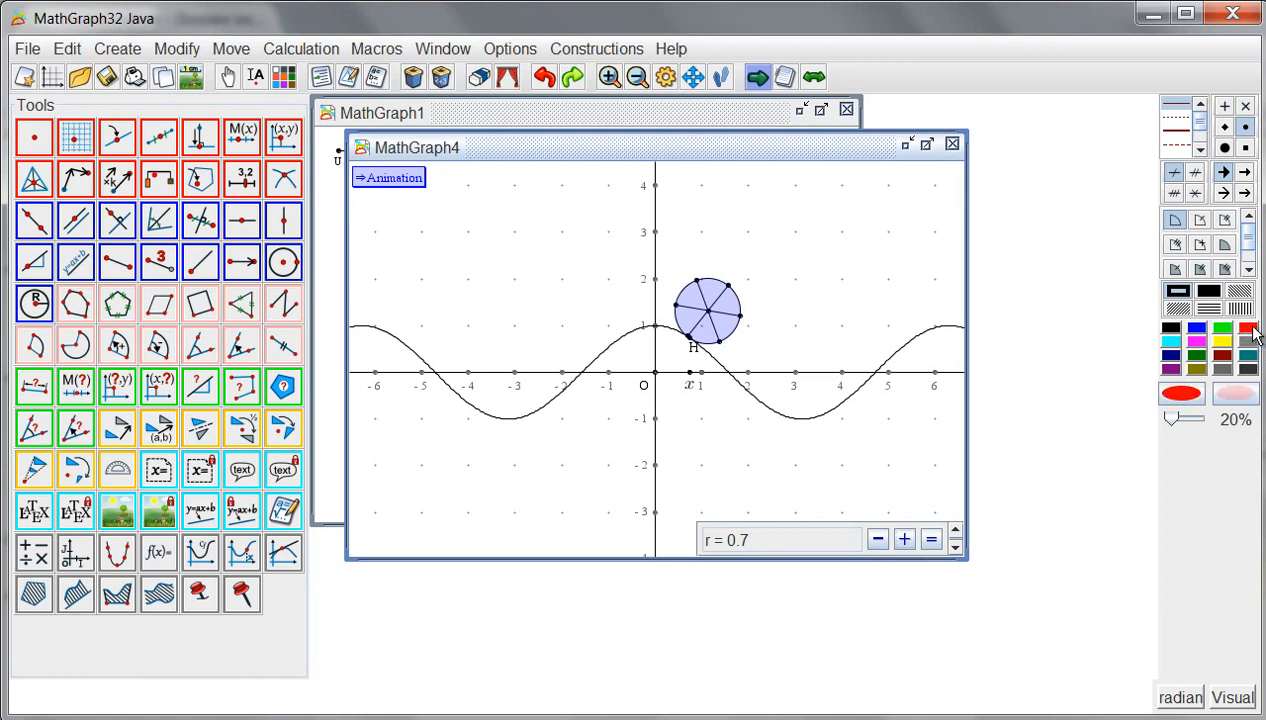
{"action": "left_click", "coordinate": [117, 137]}
{"action": "left_click", "coordinate": [721, 295]}
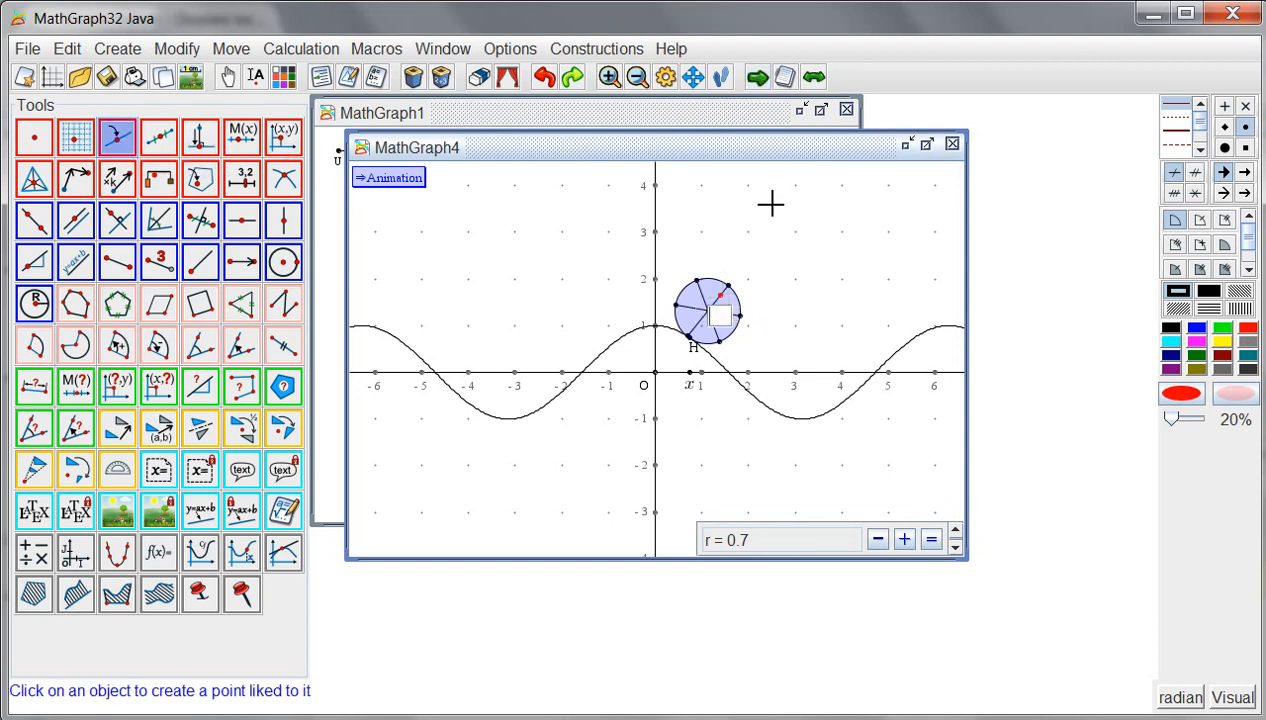
Step: Create the red spoke point's locus generated by linked point x with 500 points, and run the Animation macro
{"action": "left_click", "coordinate": [117, 553]}
{"action": "left_click", "coordinate": [721, 295]}
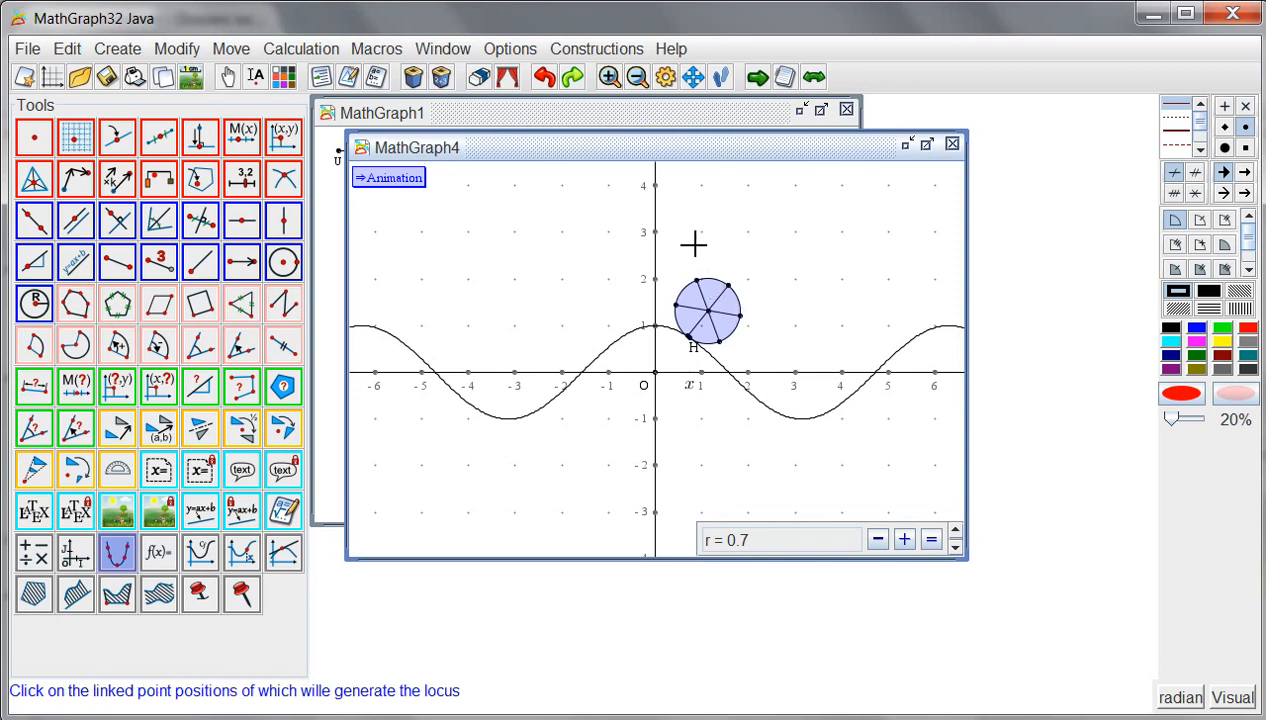
{"action": "left_click", "coordinate": [694, 375]}
{"action": "type", "text": "500"}
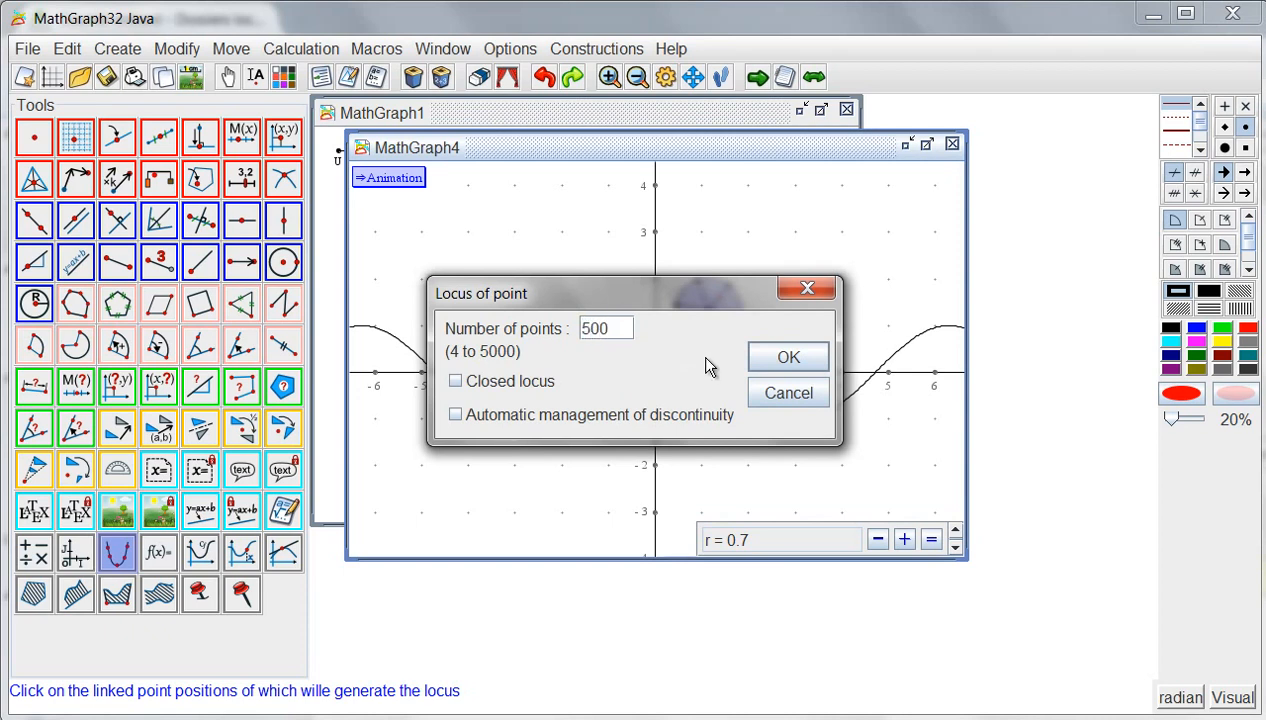
{"action": "left_click", "coordinate": [777, 359]}
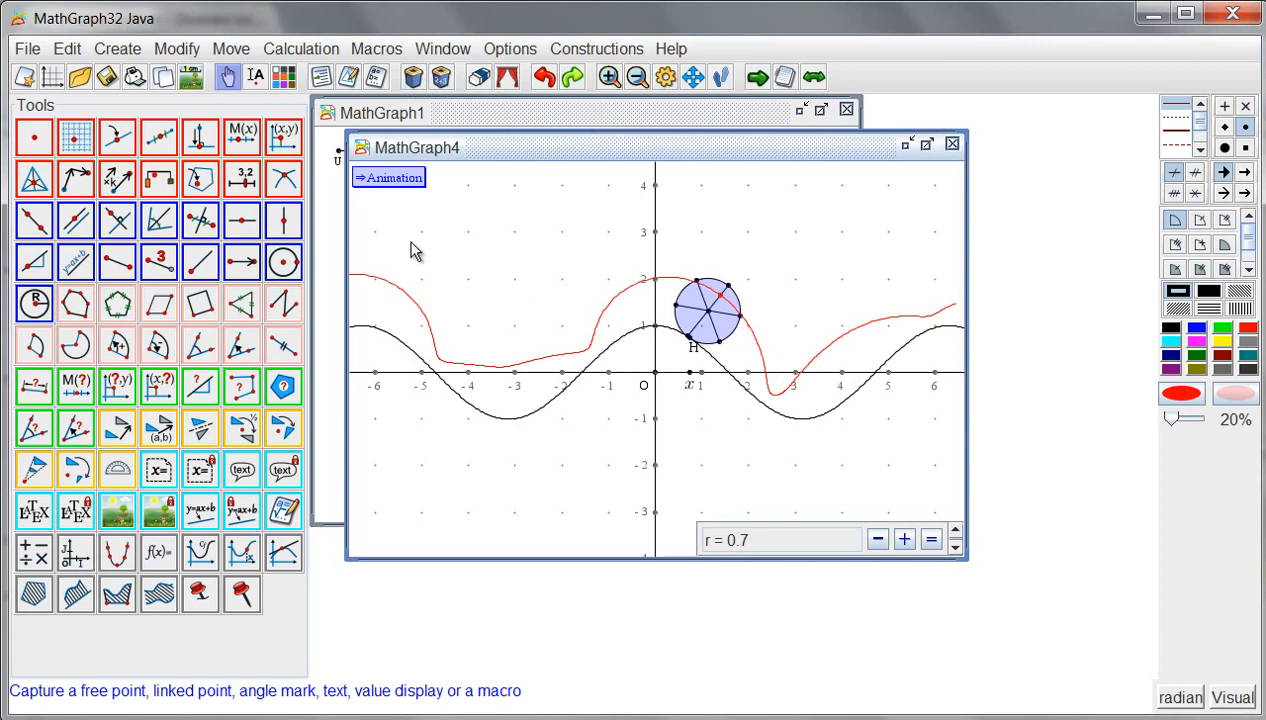
{"action": "left_click", "coordinate": [757, 77]}
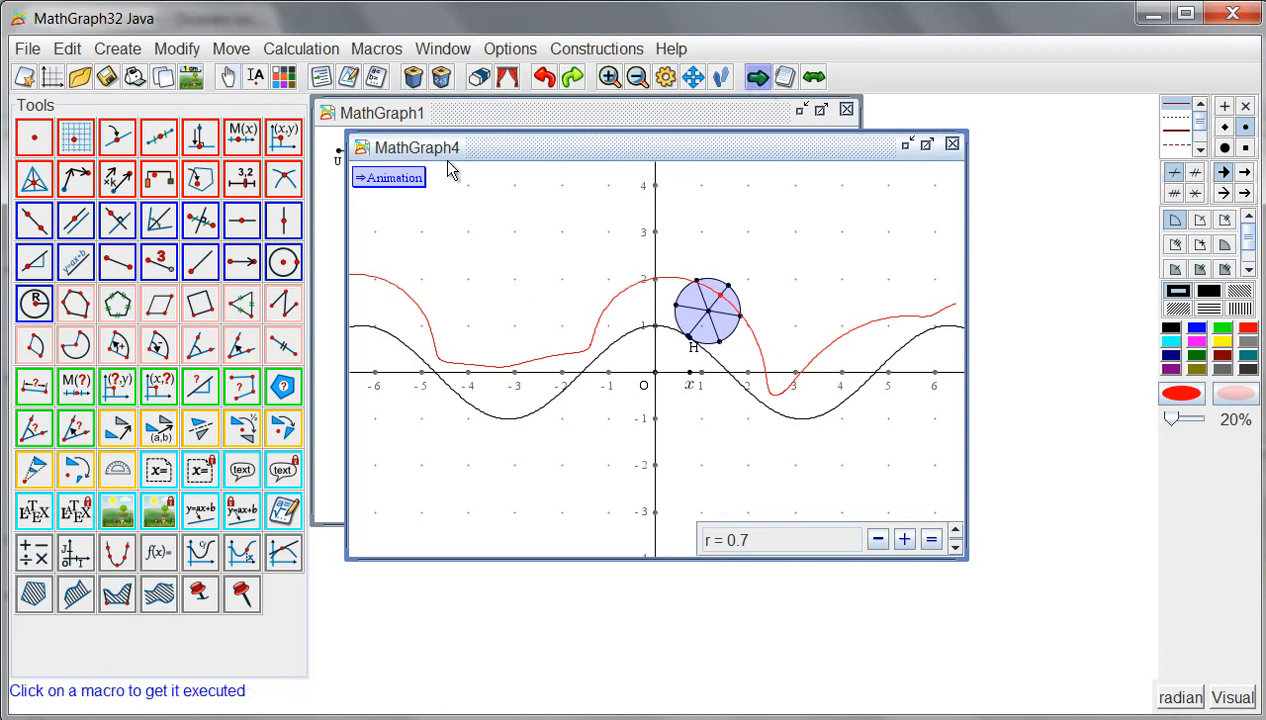
{"action": "left_click", "coordinate": [393, 176]}
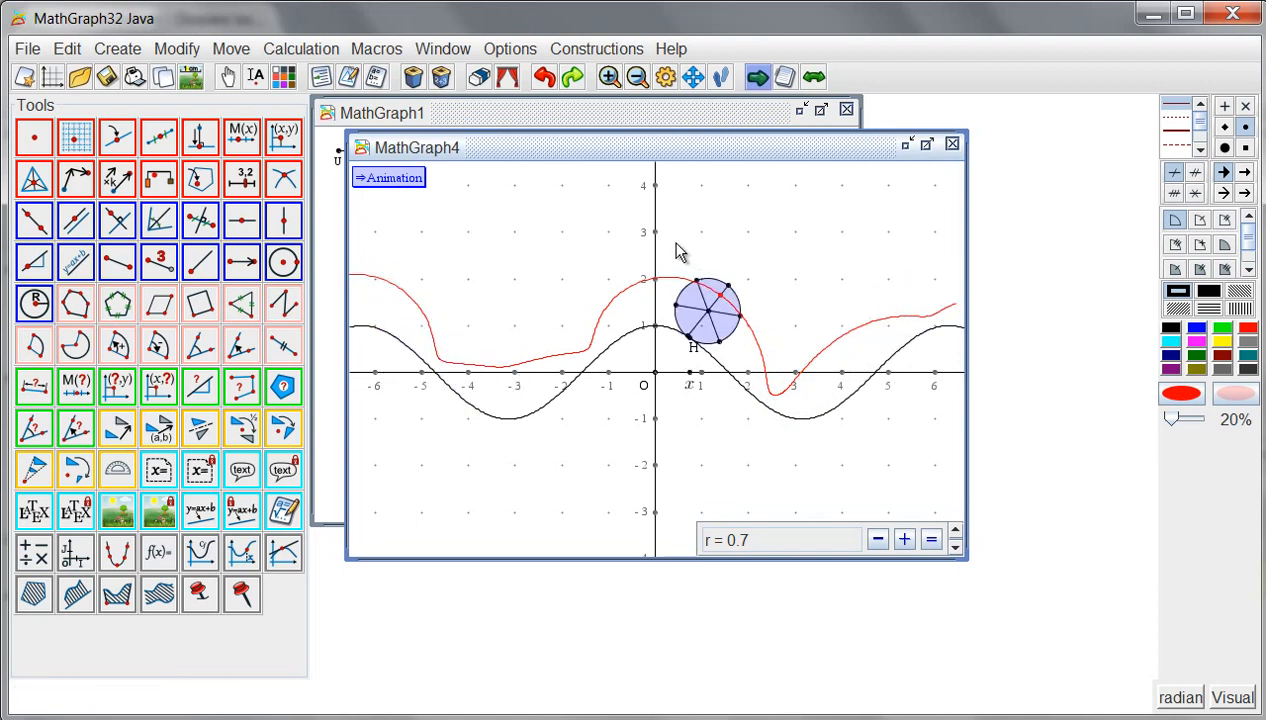
Step: Add a formula editor for f above the curve, with implicit multiplication signs, background erase and the formula display size set to 12
{"action": "left_click", "coordinate": [283, 510]}
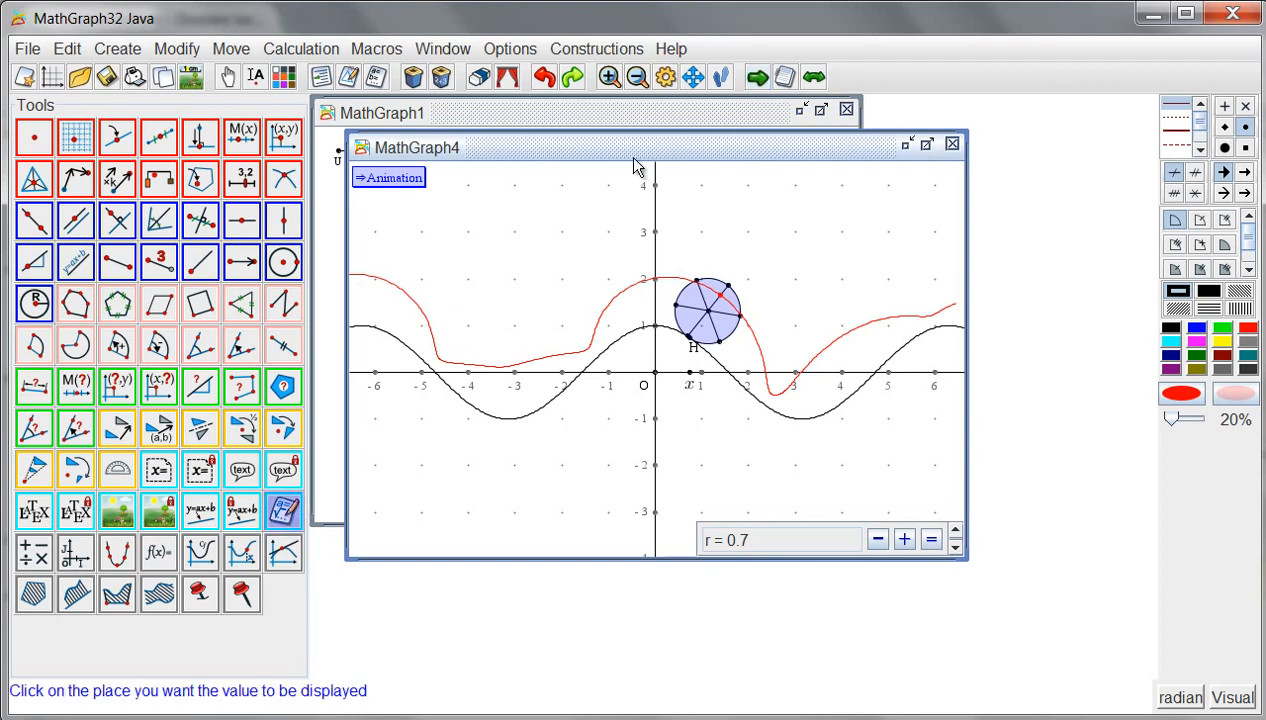
{"action": "left_click", "coordinate": [578, 170]}
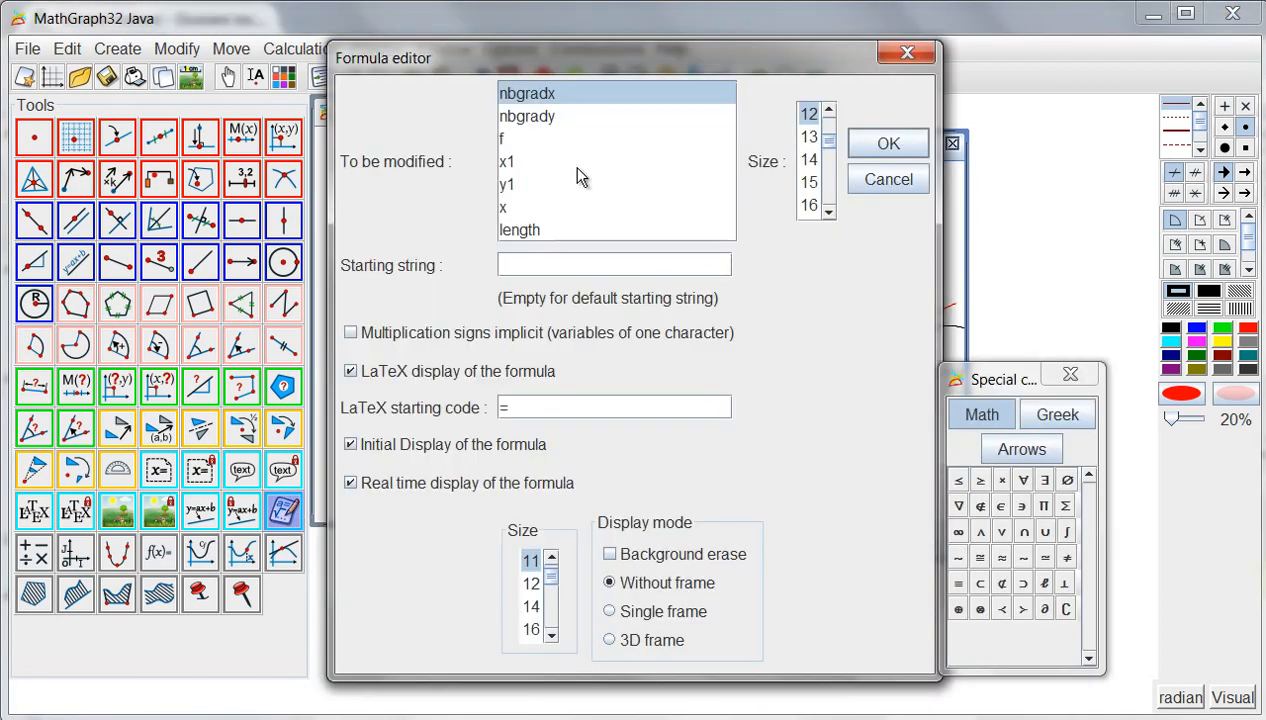
{"action": "left_click", "coordinate": [520, 140]}
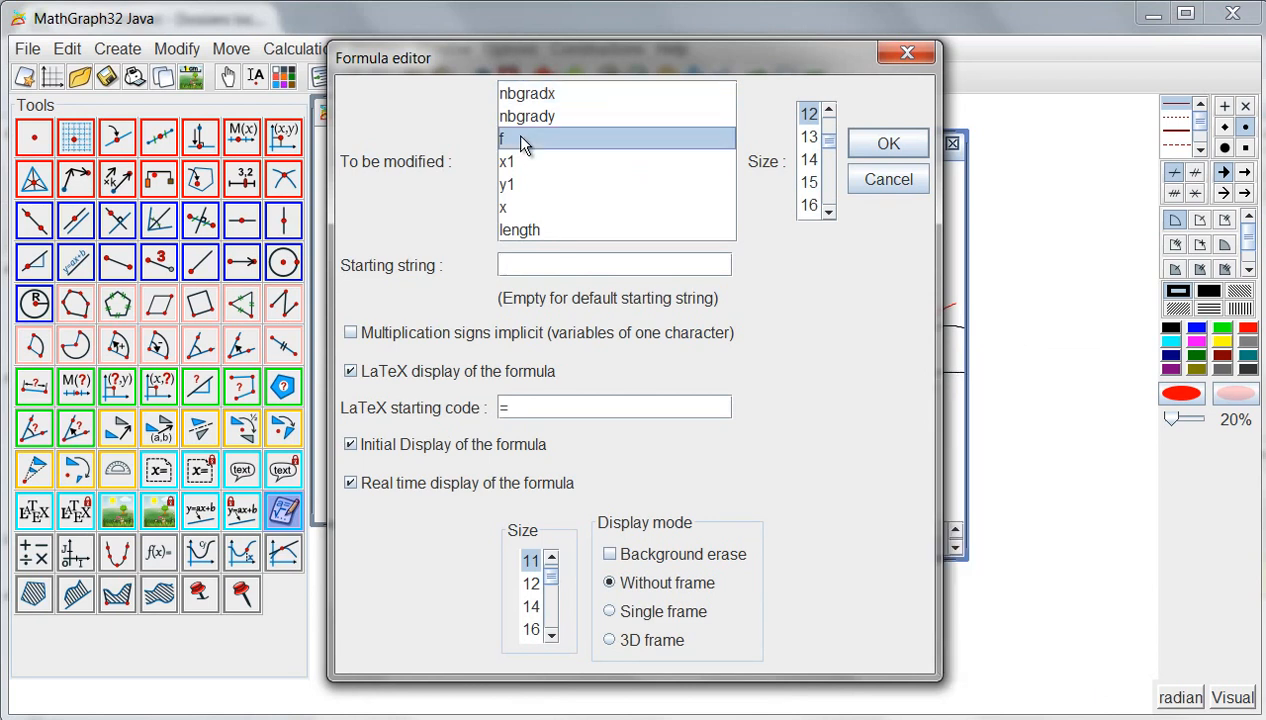
{"action": "left_click", "coordinate": [352, 335]}
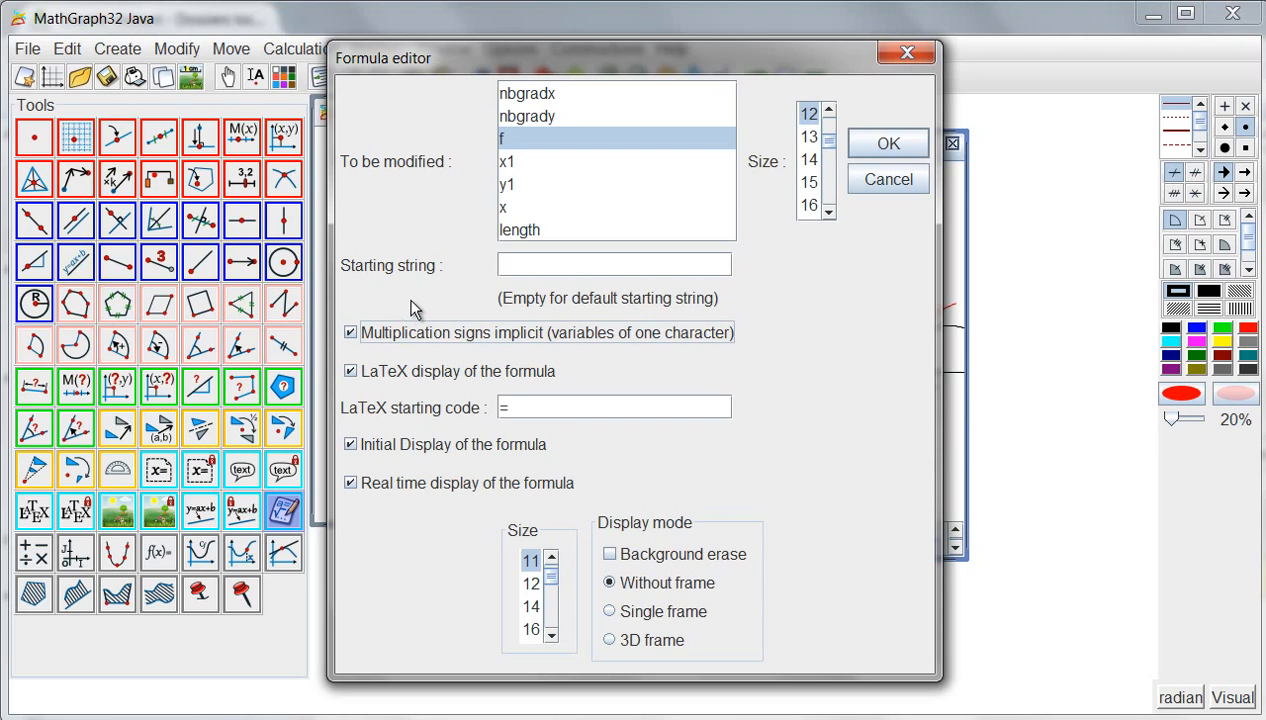
{"action": "left_click", "coordinate": [634, 551]}
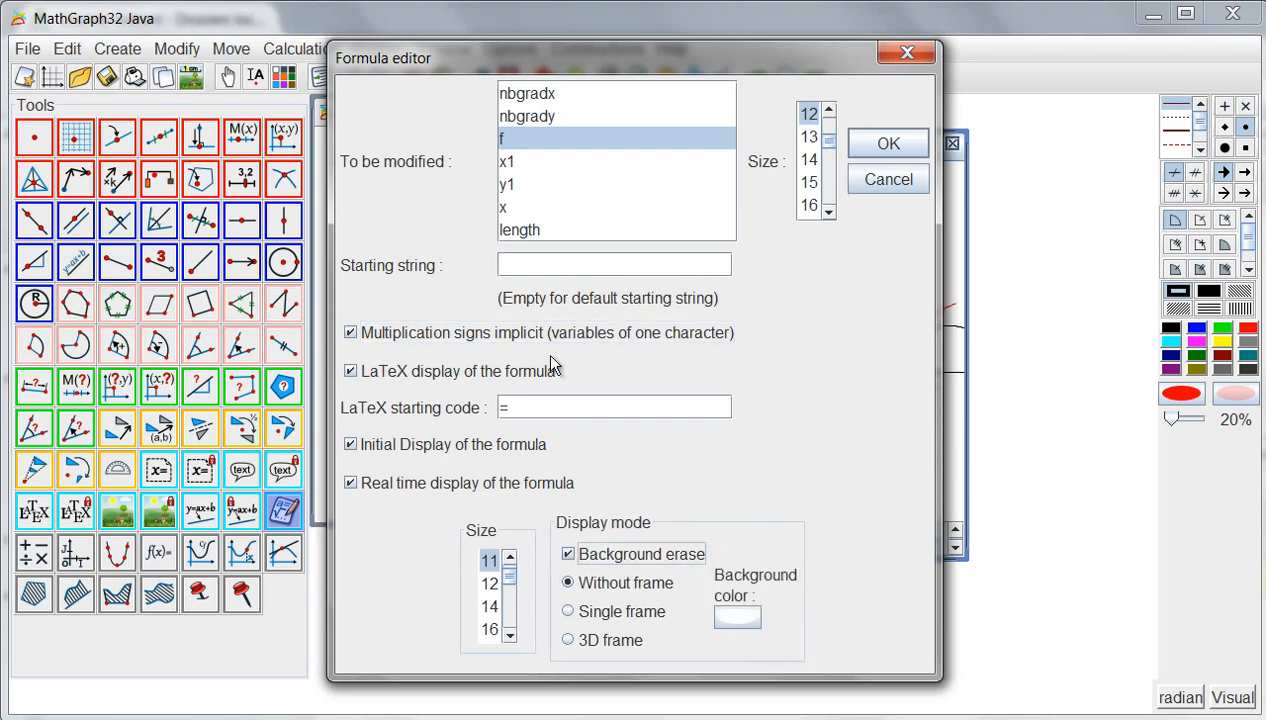
{"action": "left_click", "coordinate": [490, 583]}
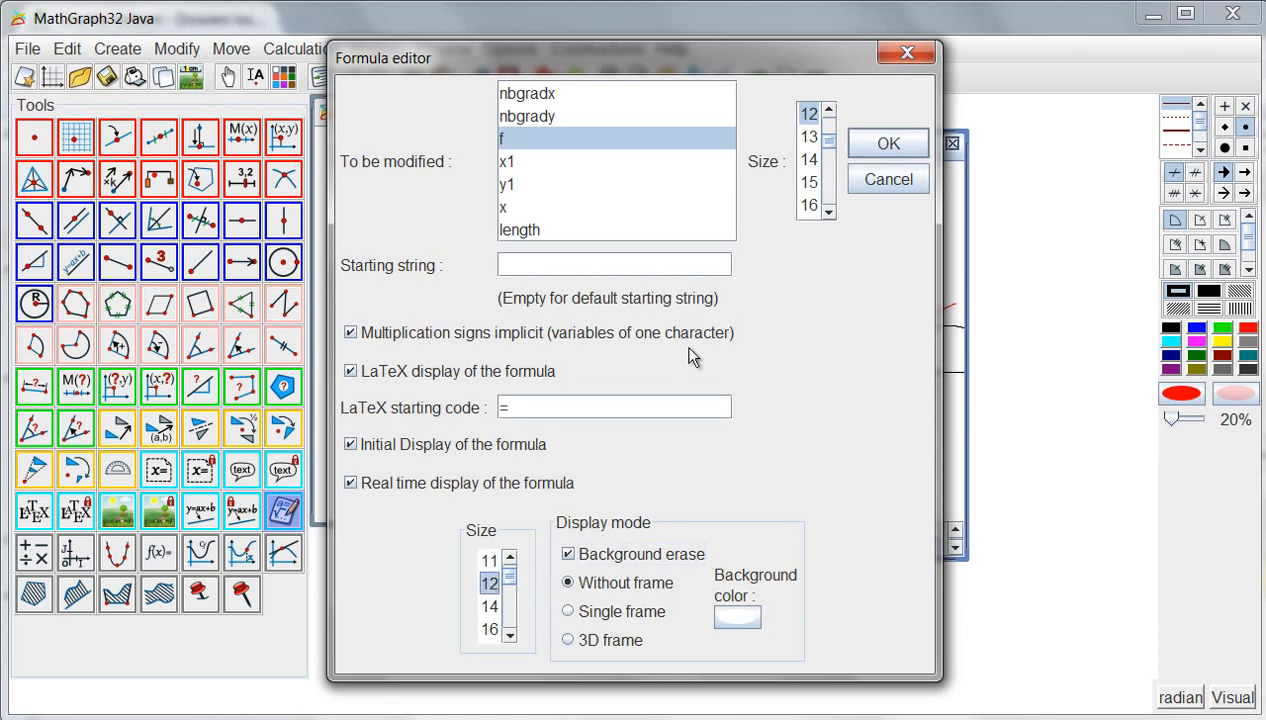
{"action": "left_click", "coordinate": [877, 147]}
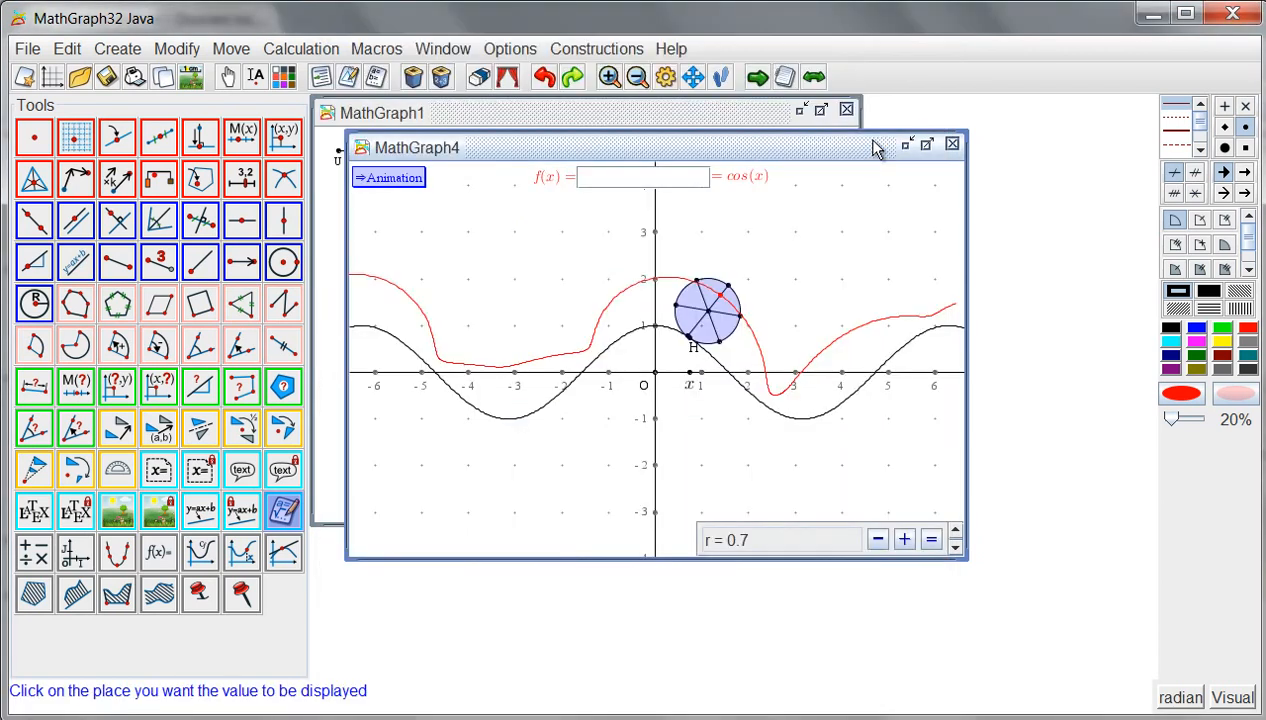
Step: Recolour the formula editor blue and set f(x) to cos(x)+1/2sin(x/2)
{"action": "left_click", "coordinate": [1197, 328]}
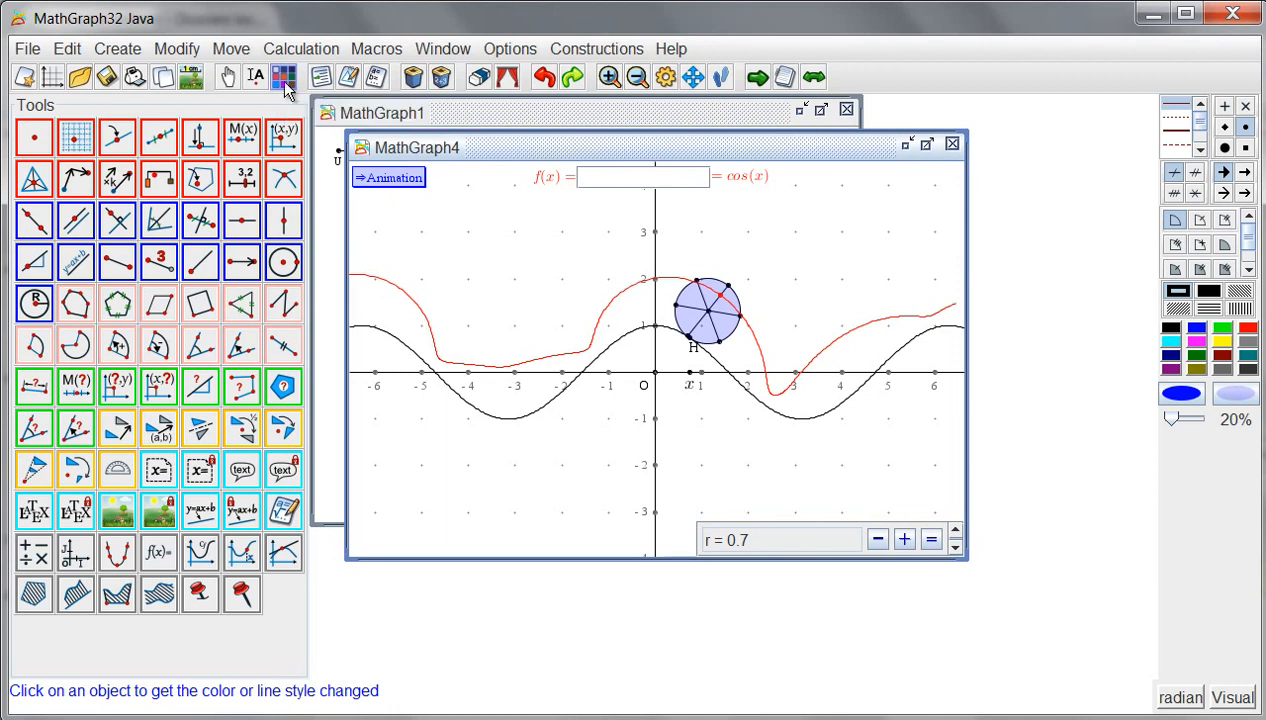
{"action": "left_click", "coordinate": [553, 180]}
{"action": "type", "text": "cos(x)"}
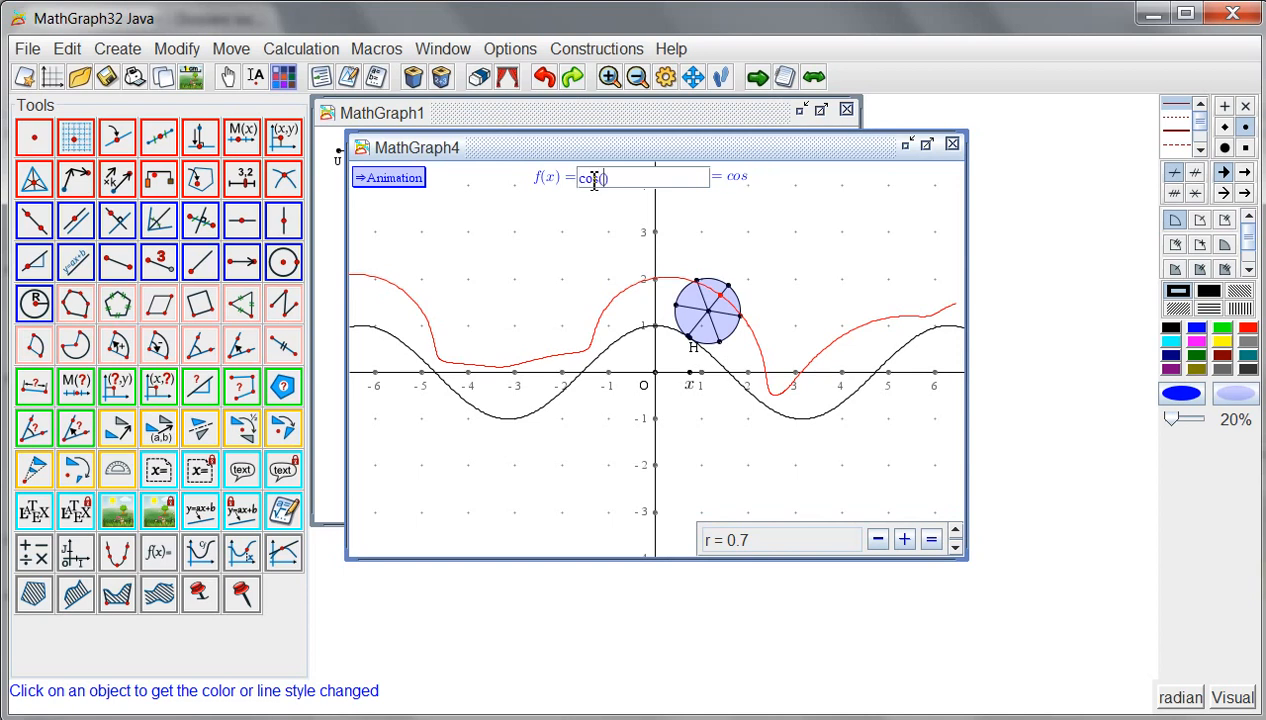
{"action": "type", "text": "+"}
{"action": "type", "text": "1"}
{"action": "type", "text": "1/2"}
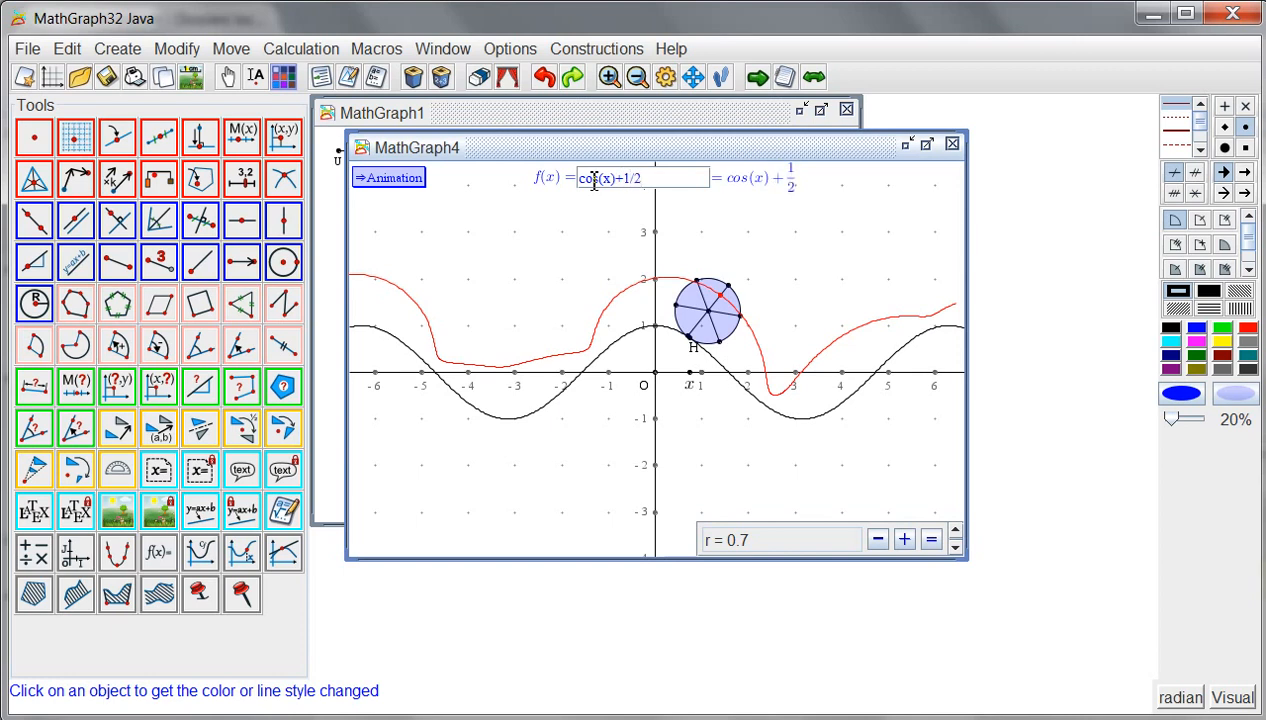
{"action": "type", "text": "sin(x)"}
{"action": "key", "text": "Left"}
{"action": "type", "text": "/2)"}
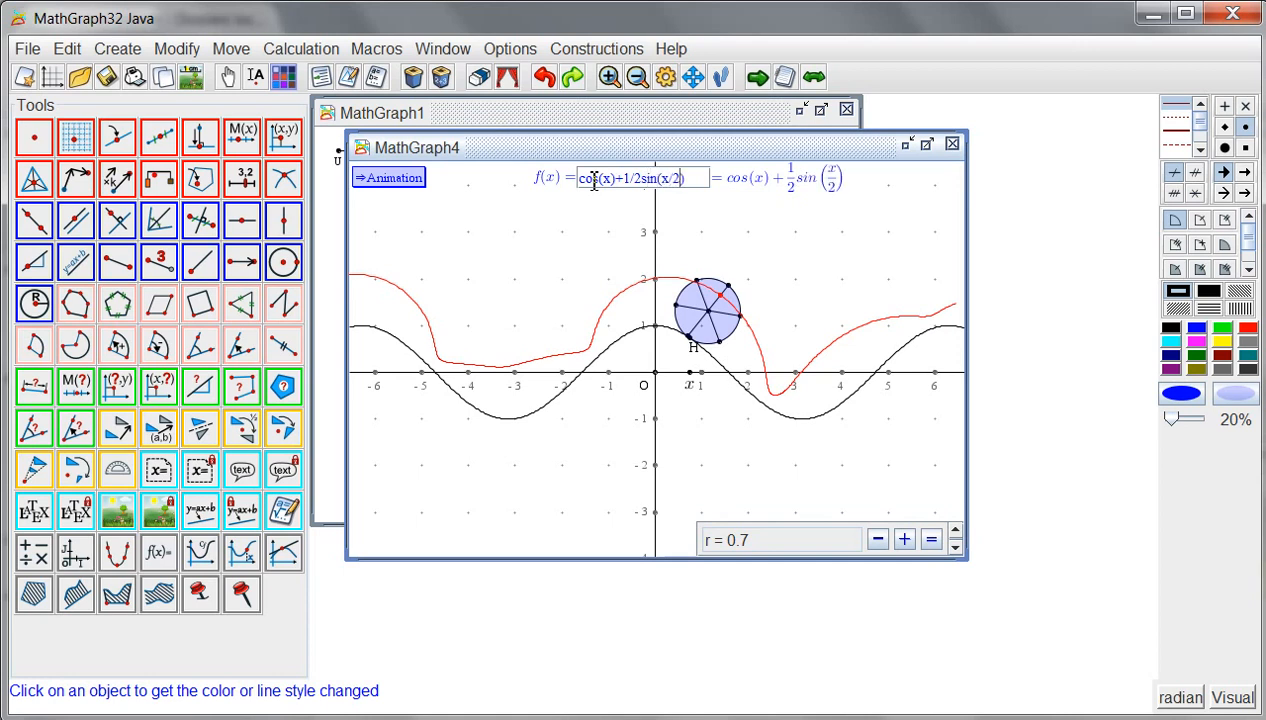
{"action": "key", "text": "Delete"}
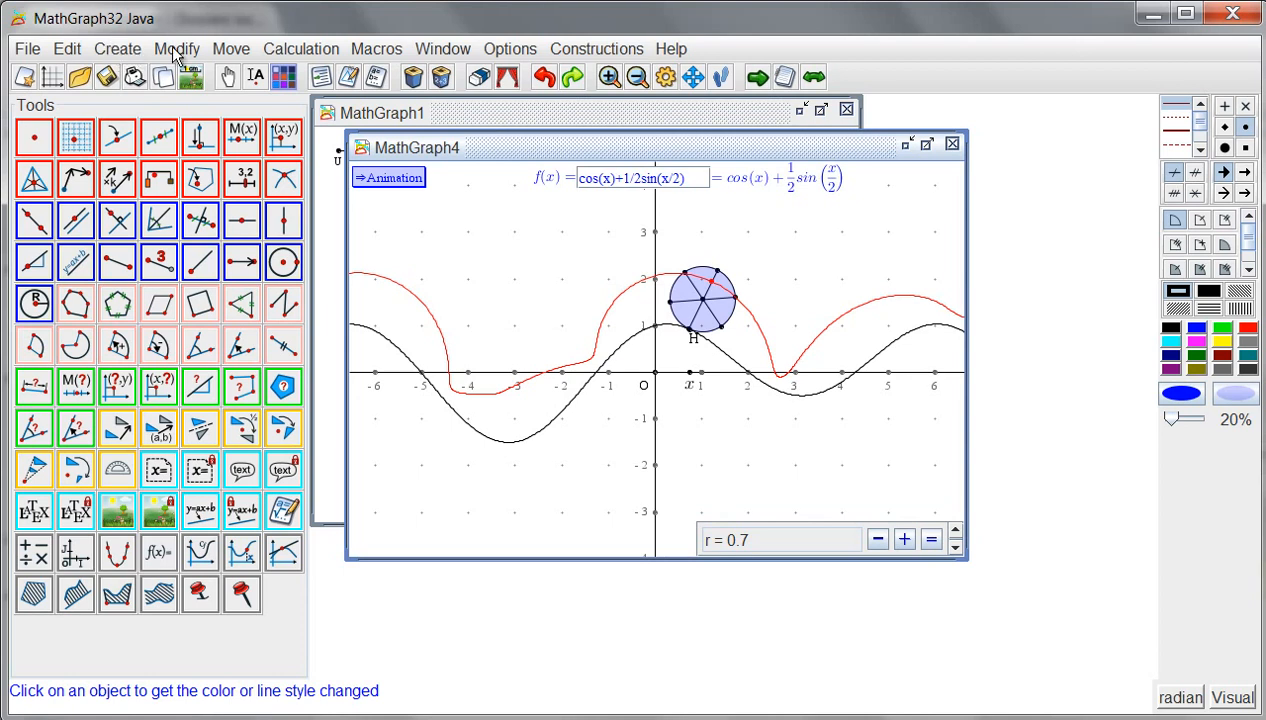
Step: Create an object locus of the red point locus, generated by the linked point on the spoke with 20 positions
{"action": "left_click", "coordinate": [118, 49]}
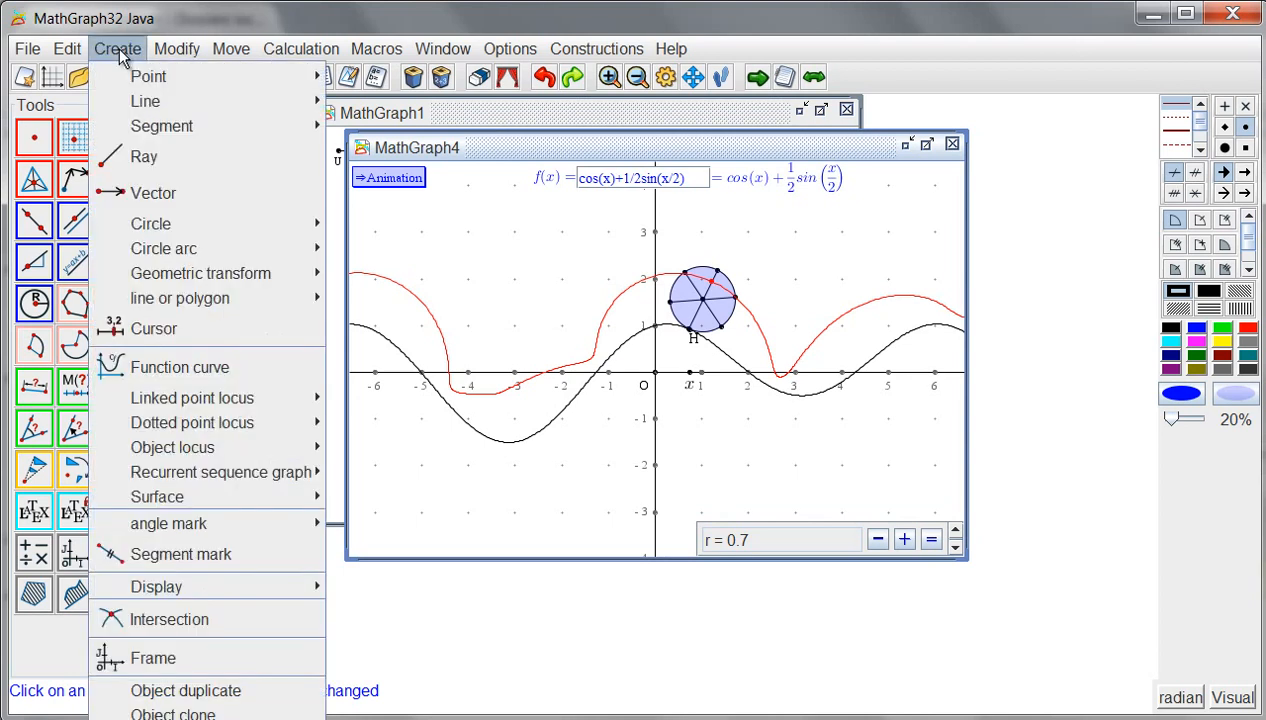
{"action": "mouse_move", "coordinate": [201, 424]}
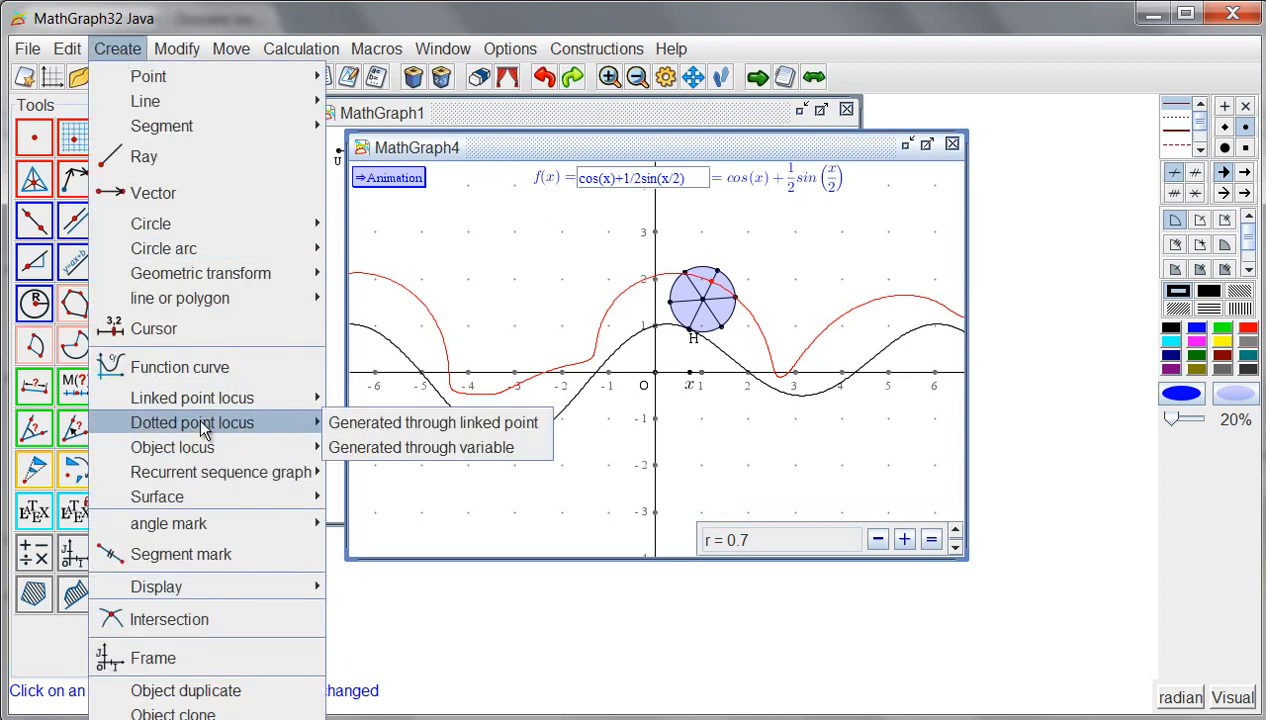
{"action": "mouse_move", "coordinate": [200, 452]}
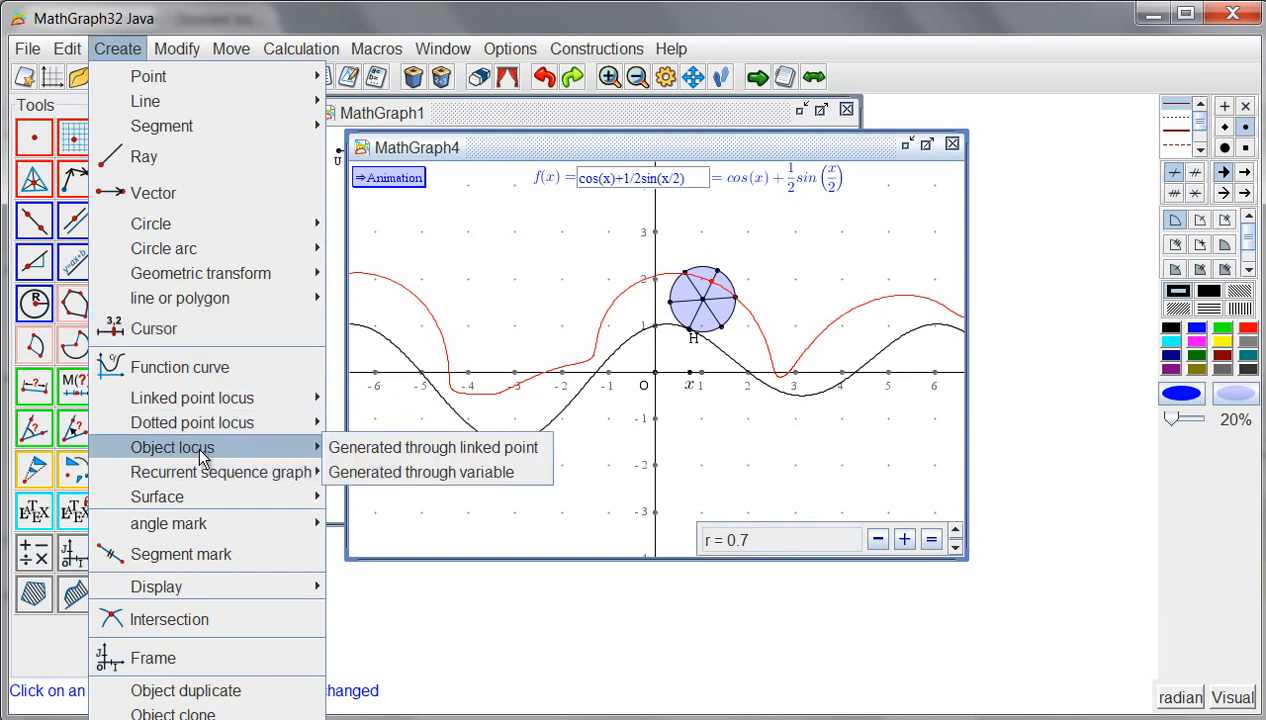
{"action": "left_click", "coordinate": [392, 450]}
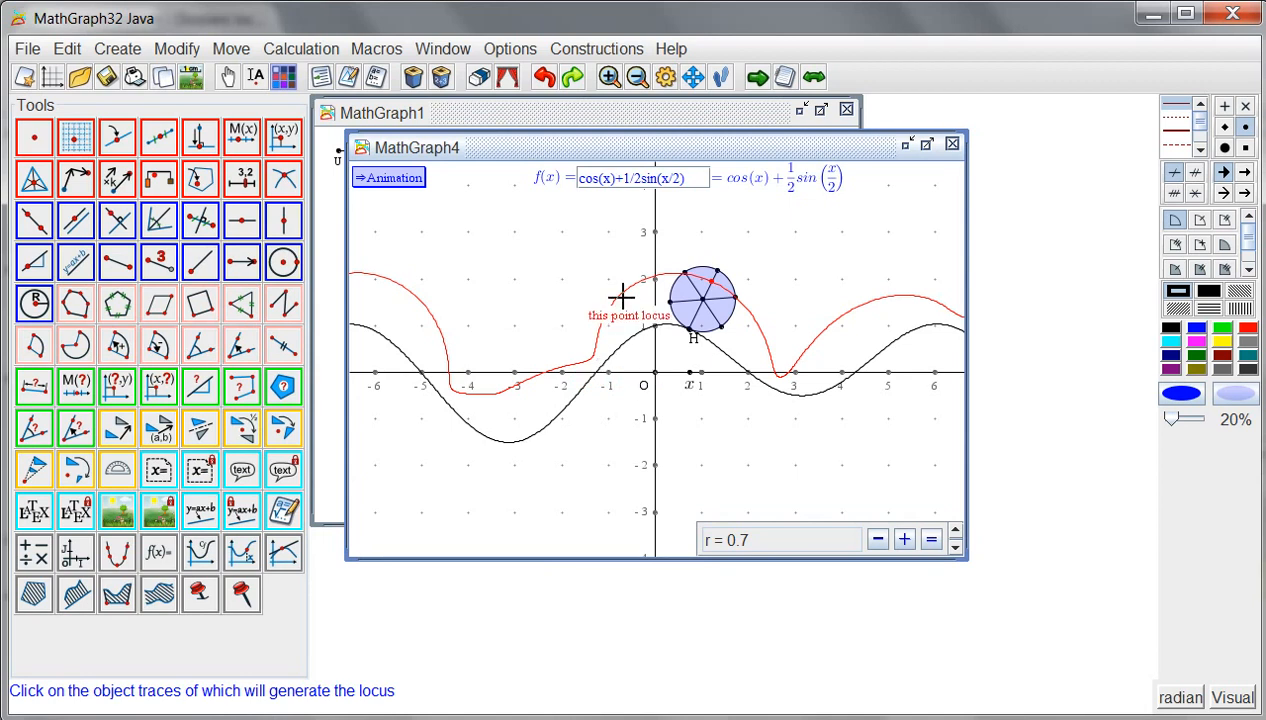
{"action": "left_click", "coordinate": [622, 296]}
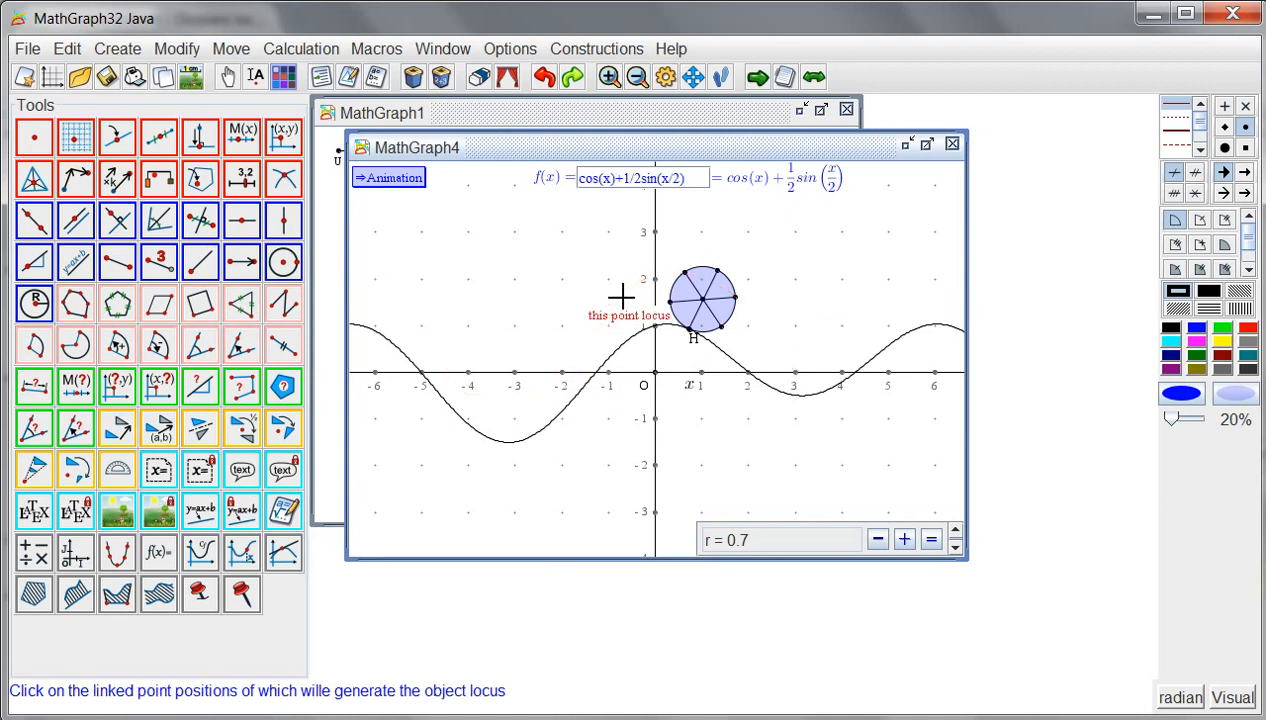
{"action": "left_click", "coordinate": [713, 291]}
{"action": "type", "text": "20"}
{"action": "left_click", "coordinate": [858, 336]}
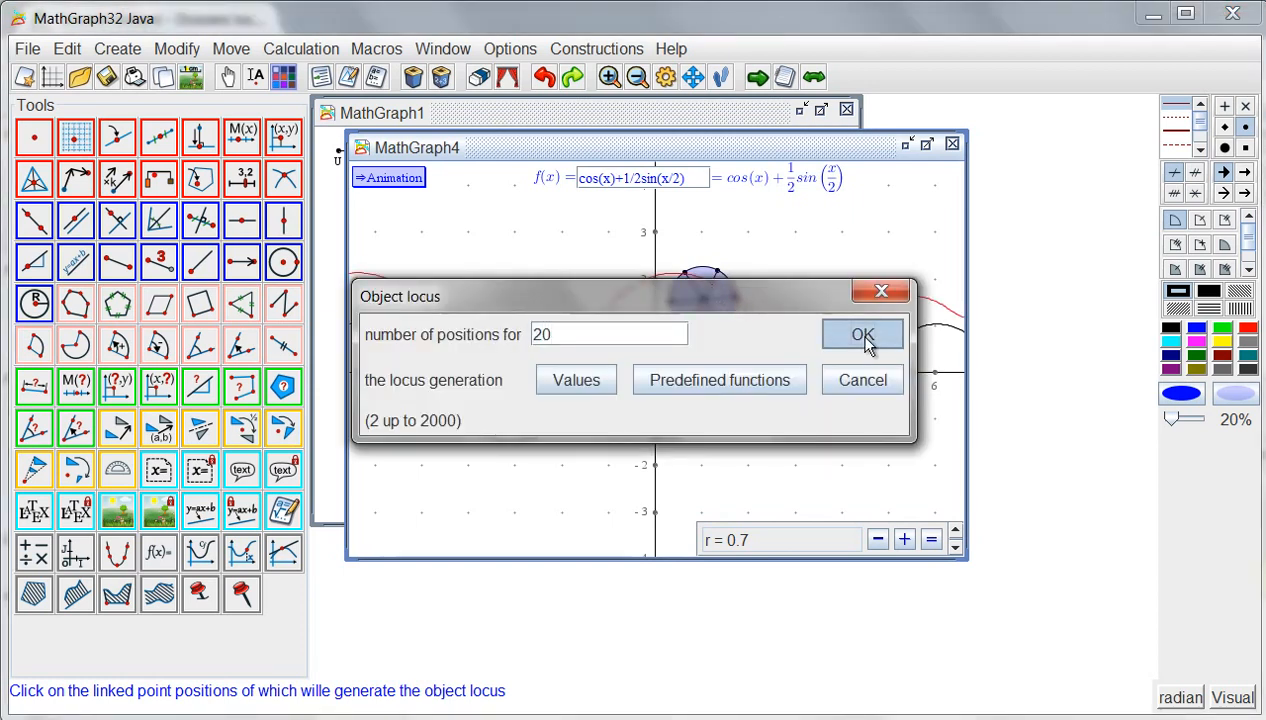